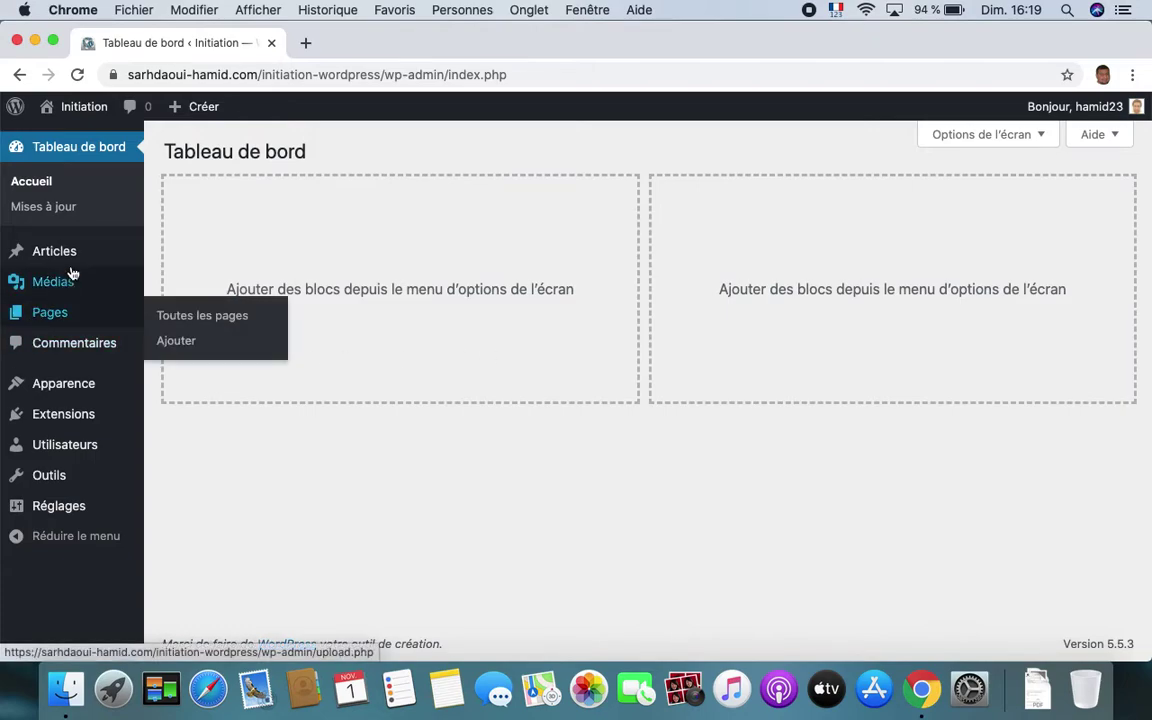
# - Open the article "Bonjour tout le monde !" from the articles list for editing and dismiss the autosave notice
pyautogui.moveTo(58, 254)
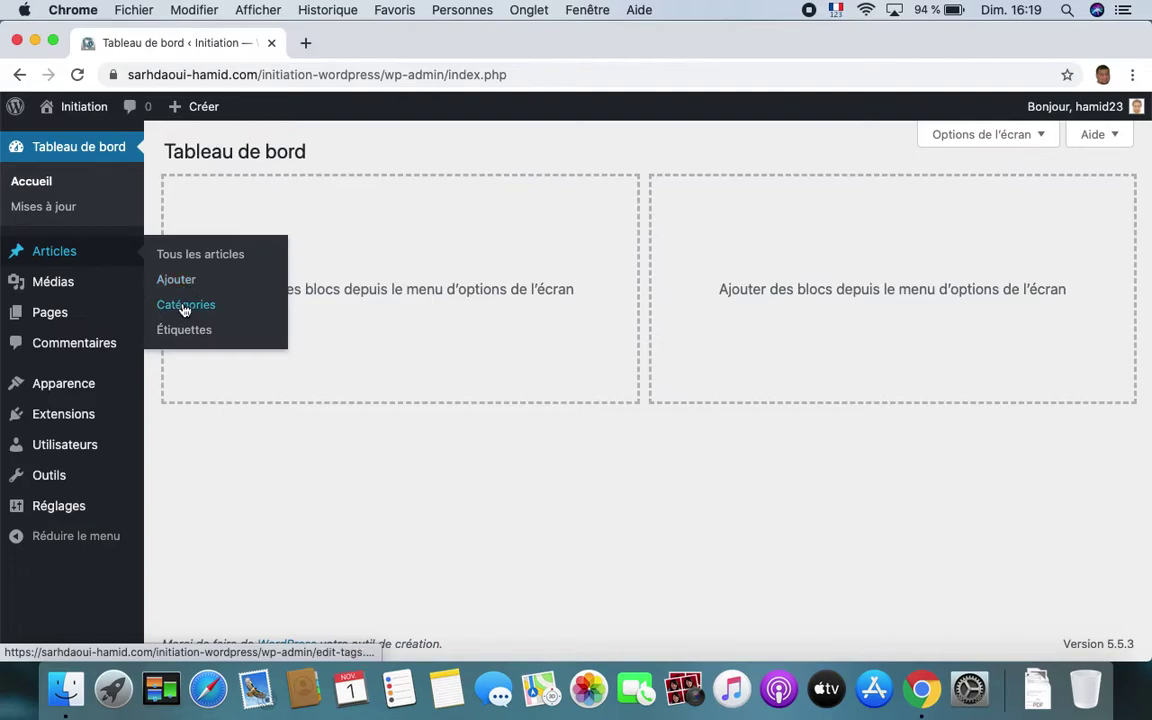
pyautogui.moveTo(70, 286)
pyautogui.click(50, 251)
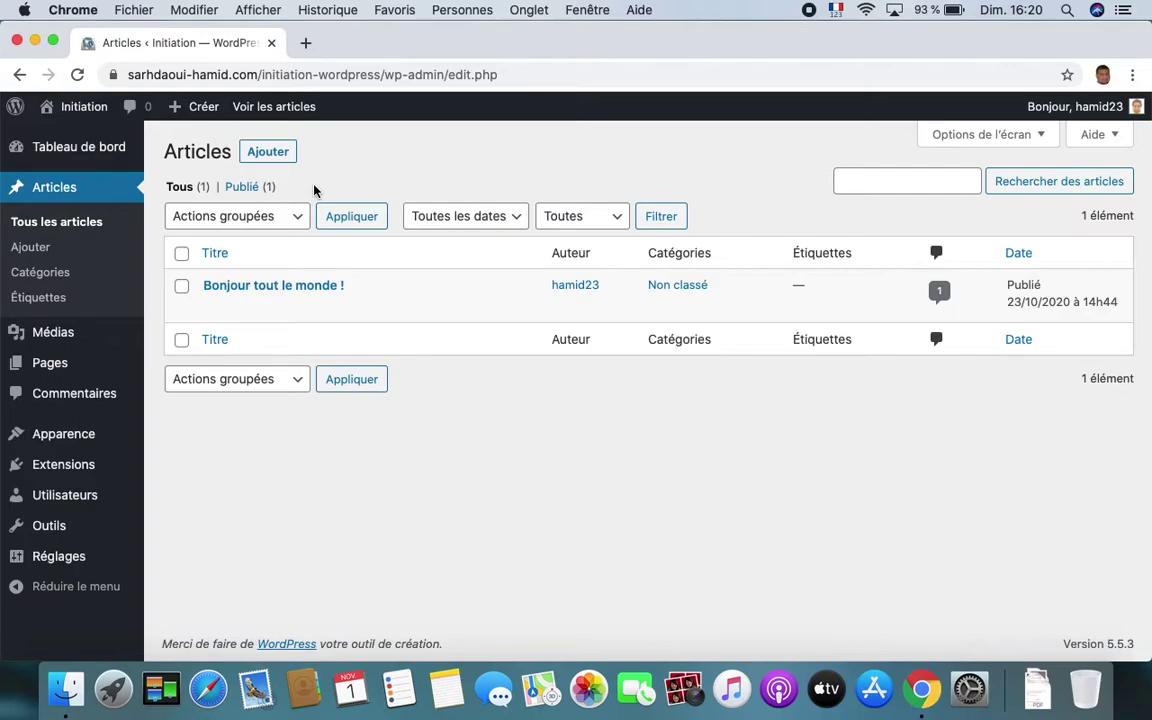
pyautogui.moveTo(285, 262)
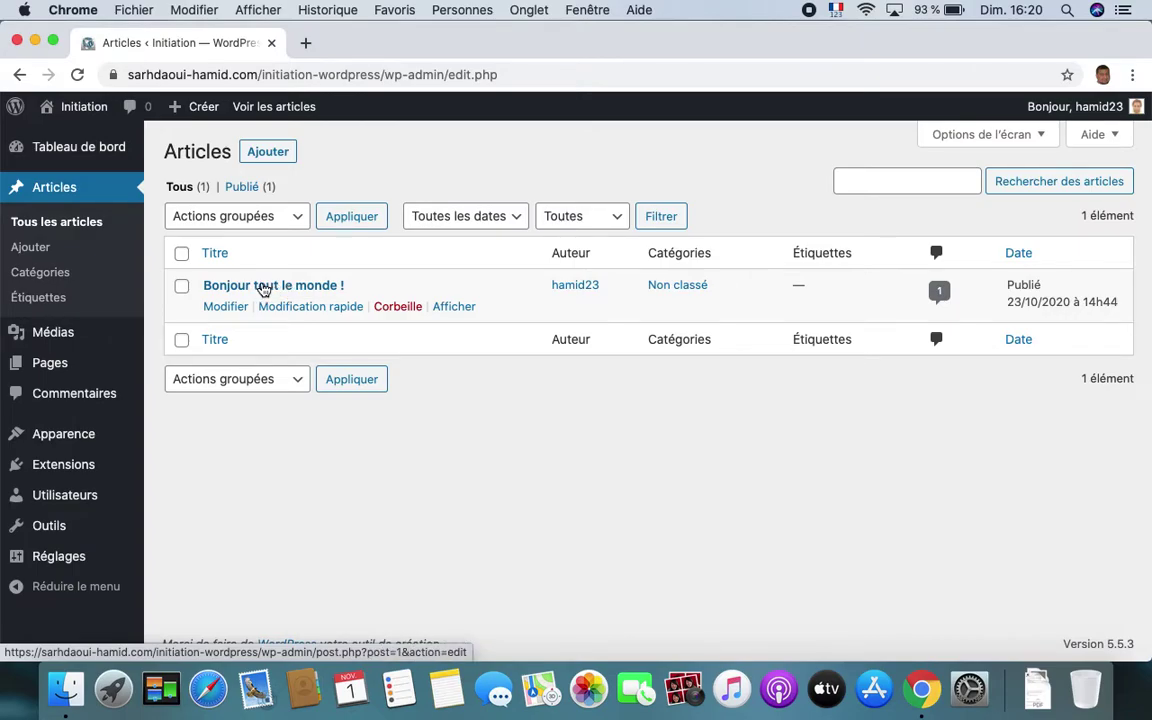
pyautogui.click(264, 287)
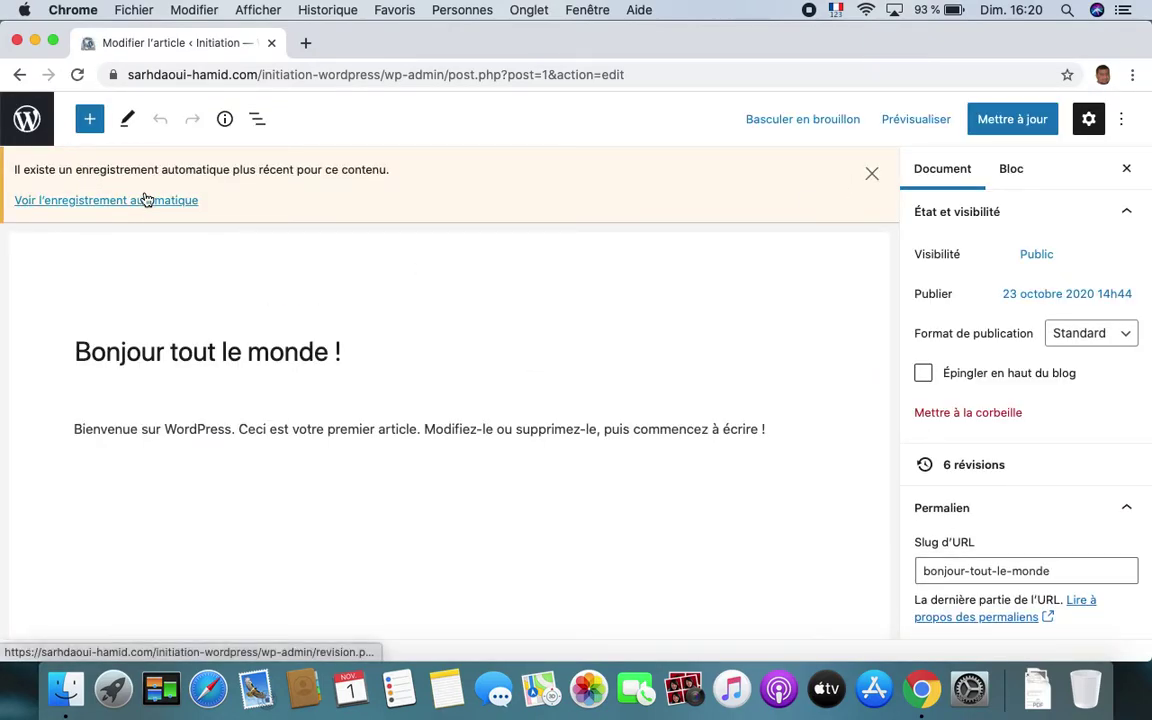
pyautogui.click(872, 177)
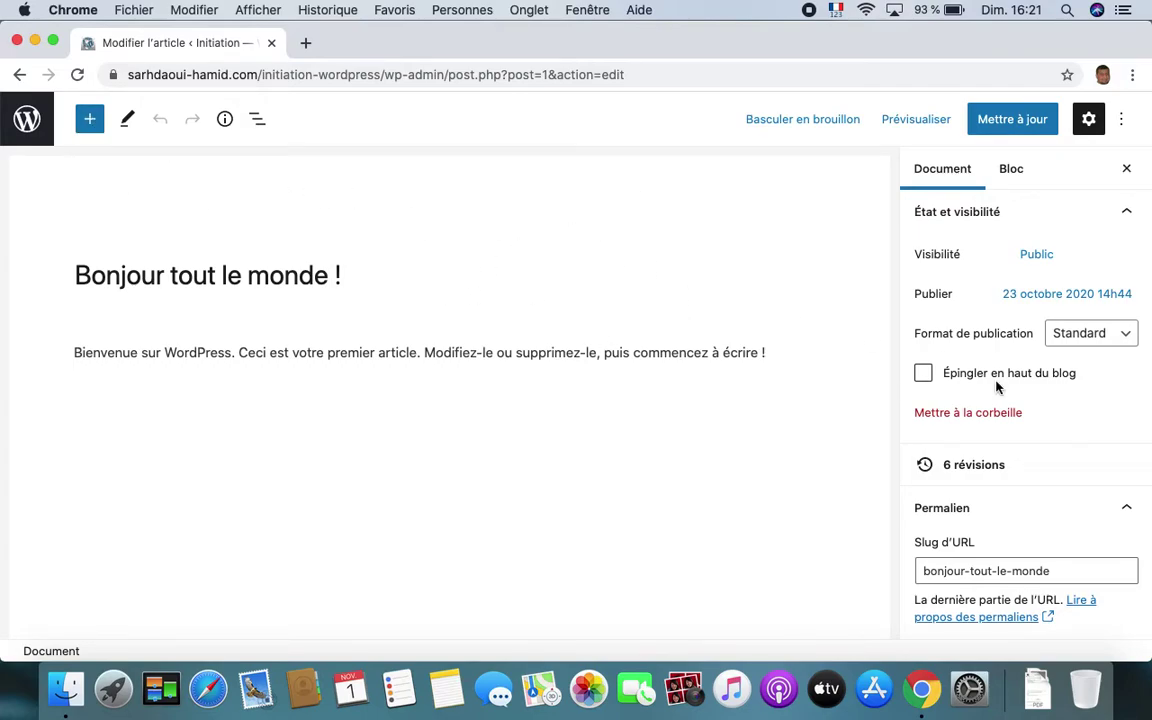
pyautogui.scroll(-2, 759, 540)
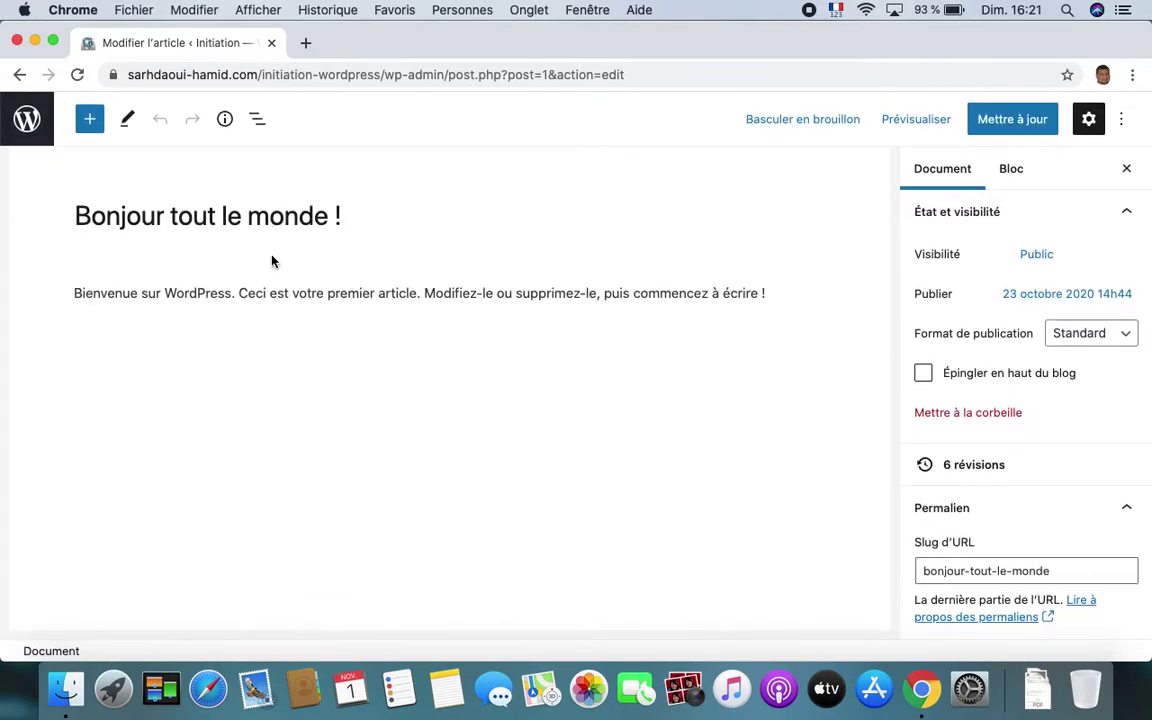
# - Examine the available blocks and the ready-made compositions, and check the article's block navigation
pyautogui.click(90, 121)
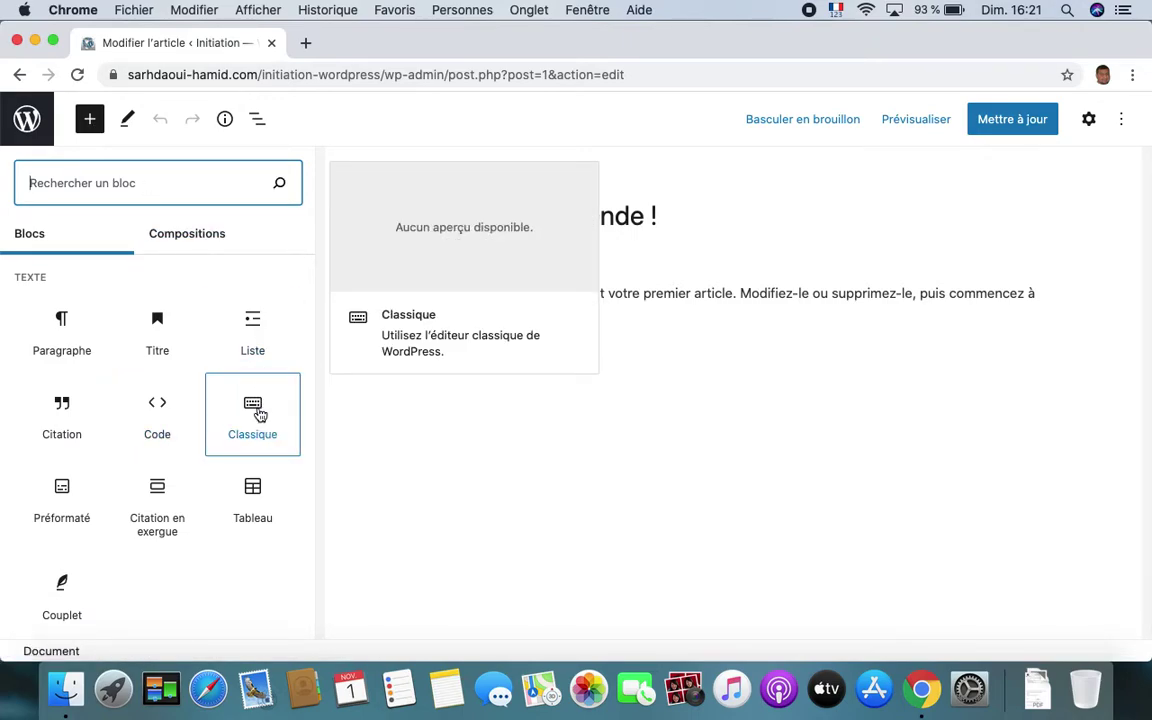
pyautogui.scroll(-20, 219, 531)
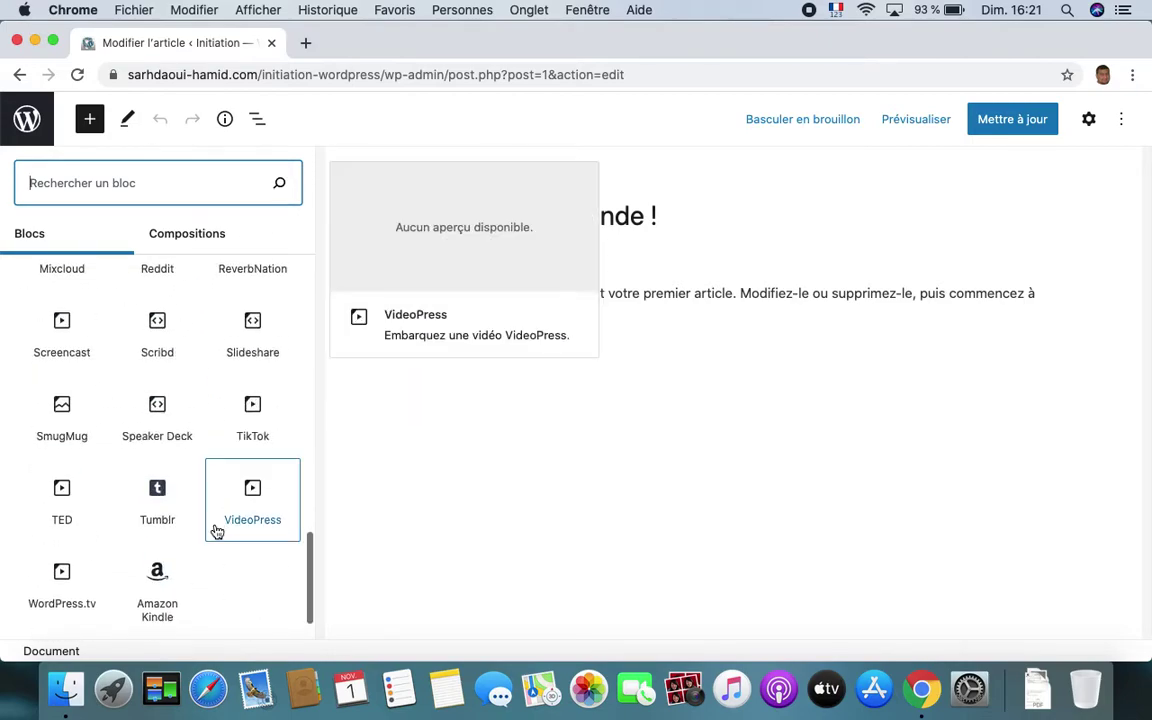
pyautogui.scroll(15, 216, 530)
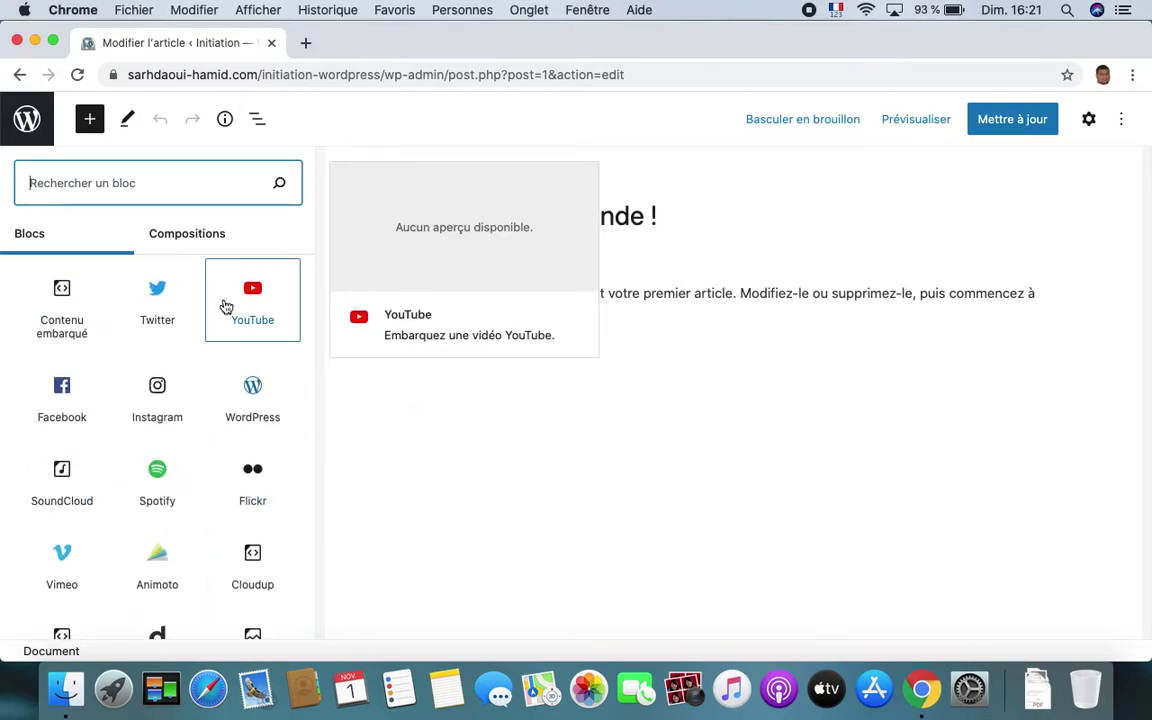
pyautogui.click(203, 240)
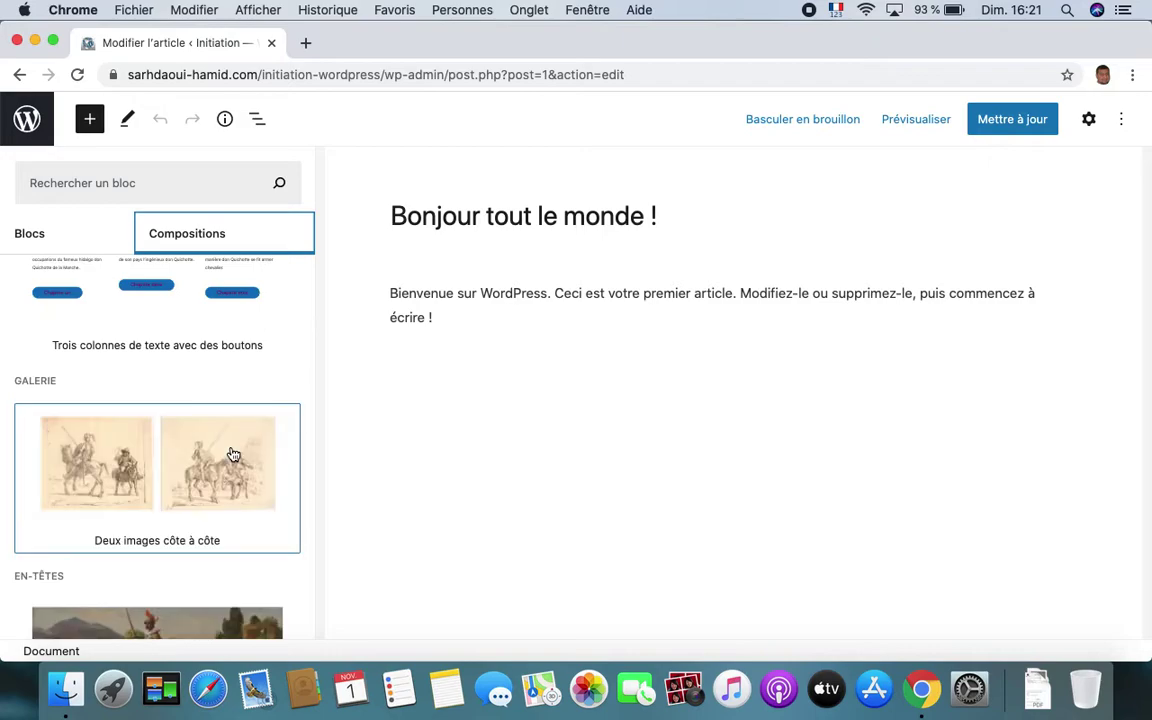
pyautogui.scroll(-10, 237, 531)
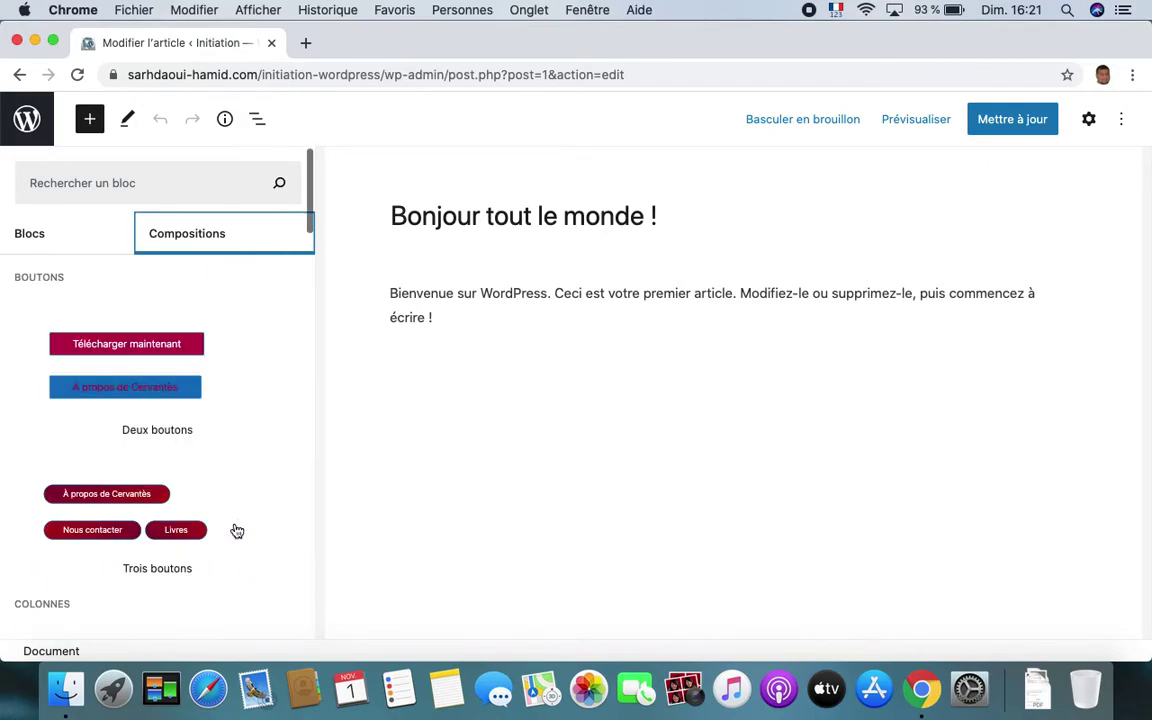
pyautogui.click(75, 234)
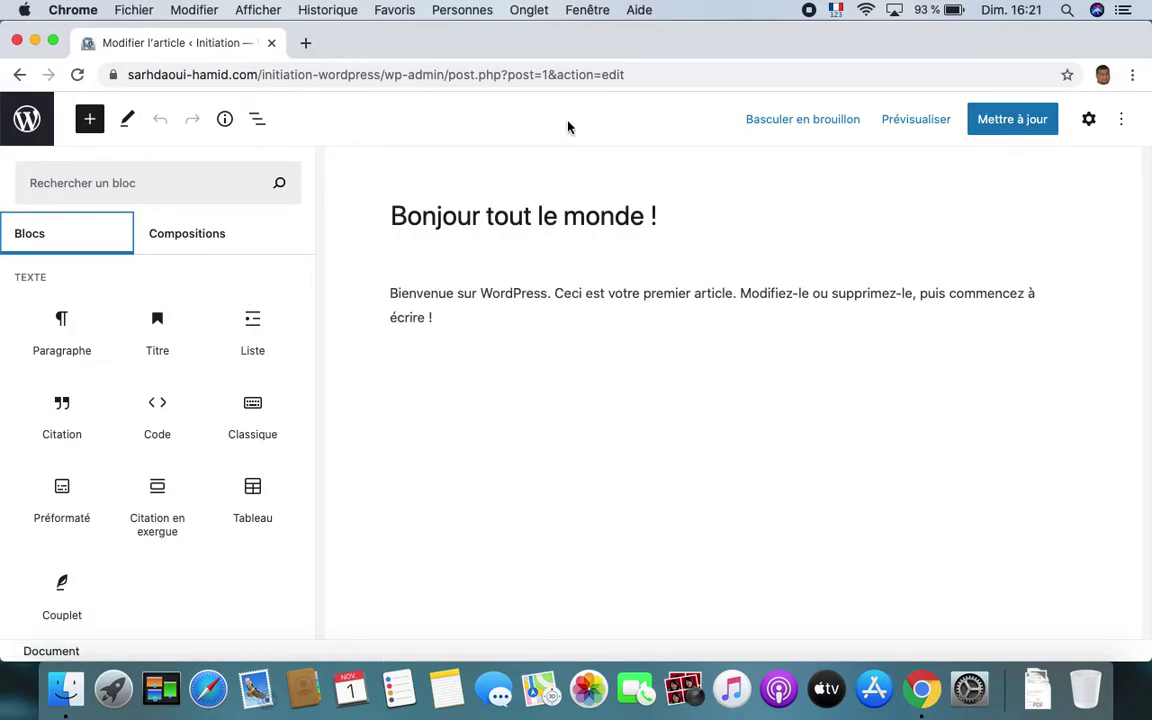
pyautogui.click(257, 119)
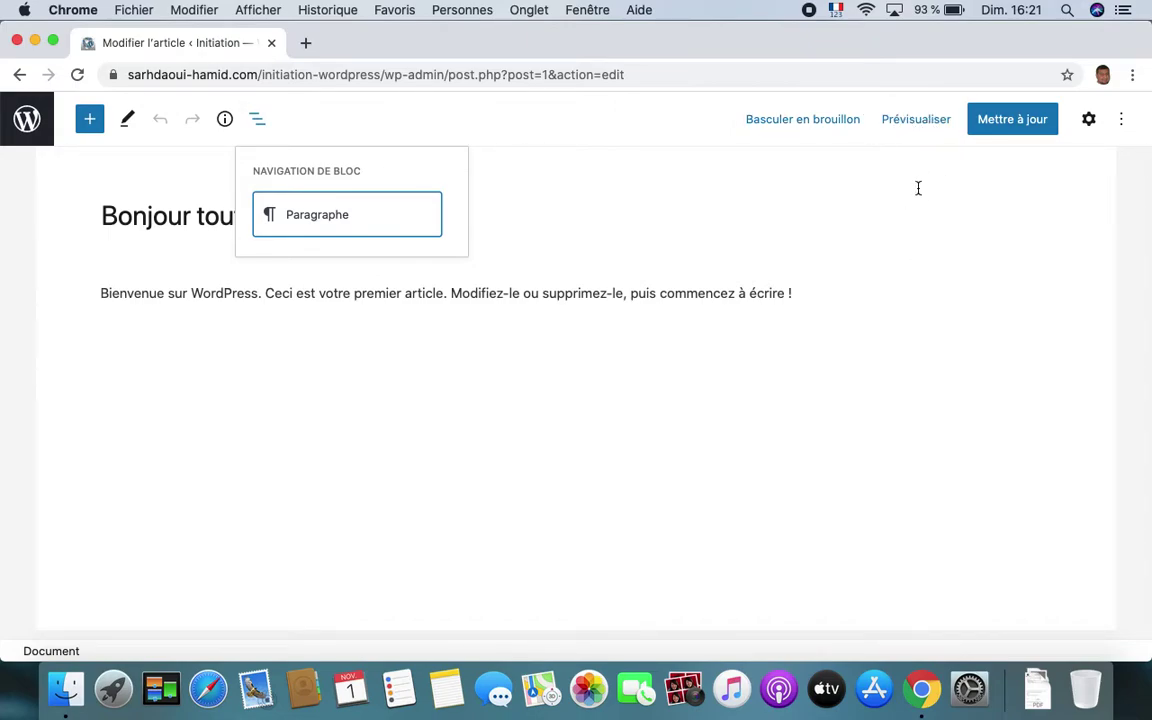
# - Preview the article in a new tab, look through the page, and return to the editor
pyautogui.click(929, 122)
pyautogui.click(826, 290)
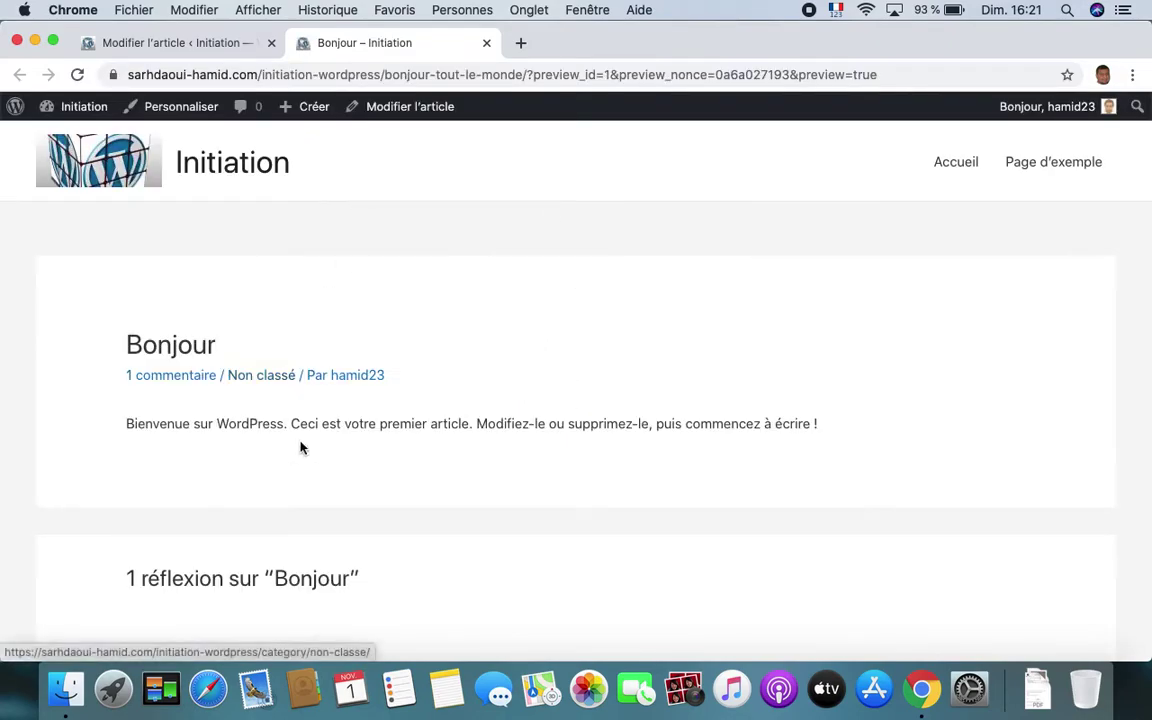
pyautogui.scroll(-10, 335, 453)
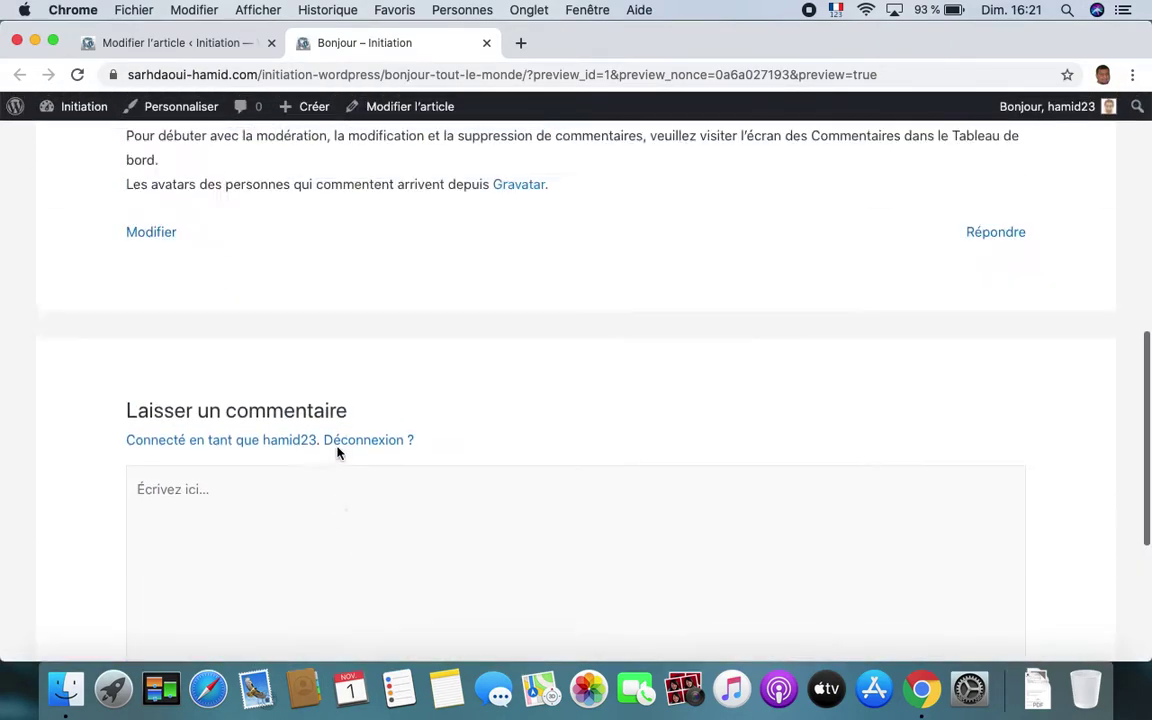
pyautogui.scroll(10, 337, 450)
pyautogui.click(488, 45)
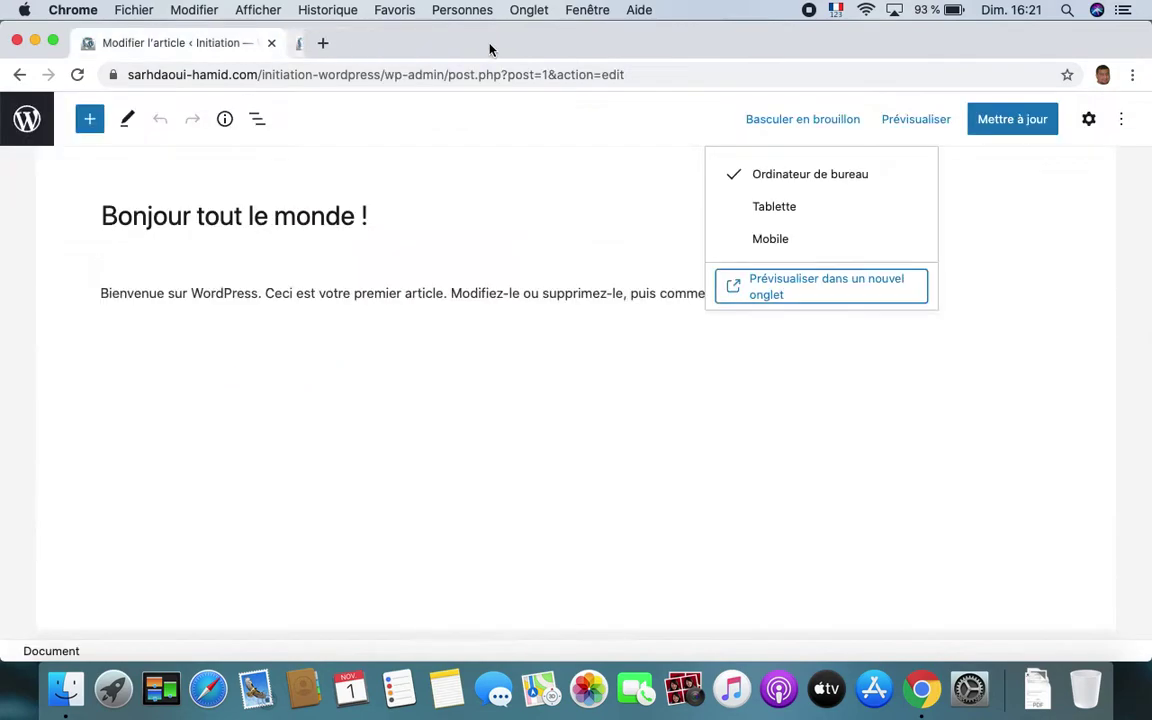
pyautogui.click(966, 402)
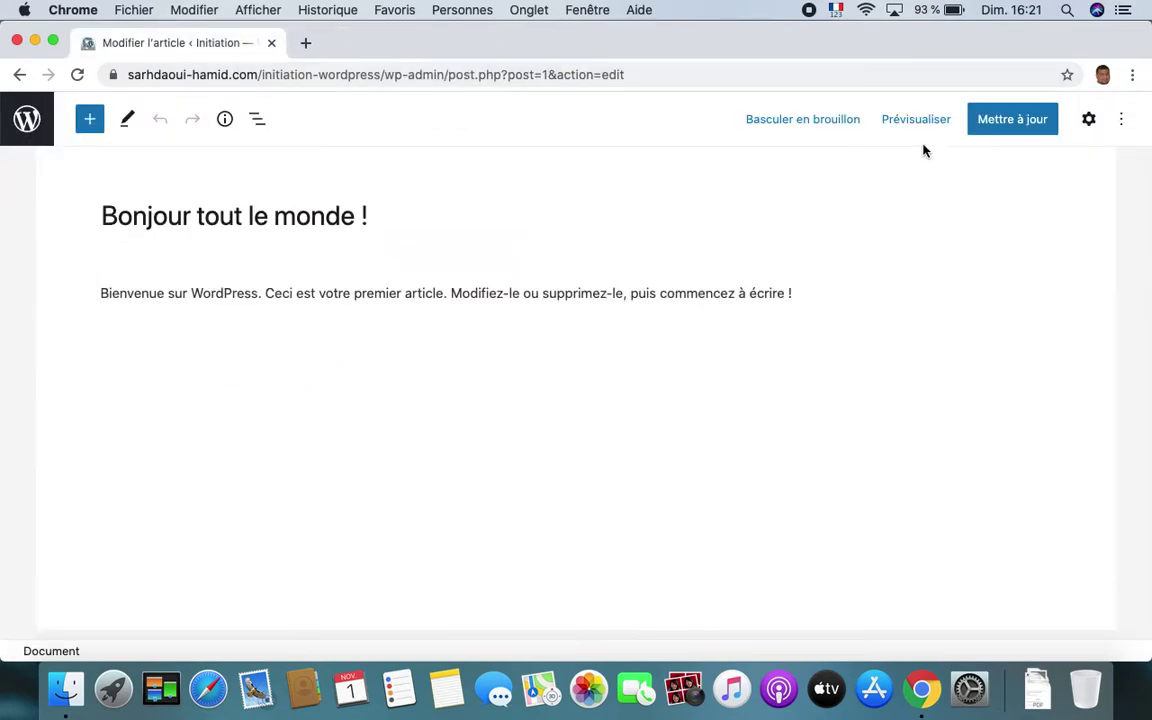
# - Display the editor settings and examine the block settings and the article's document settings
pyautogui.click(1089, 120)
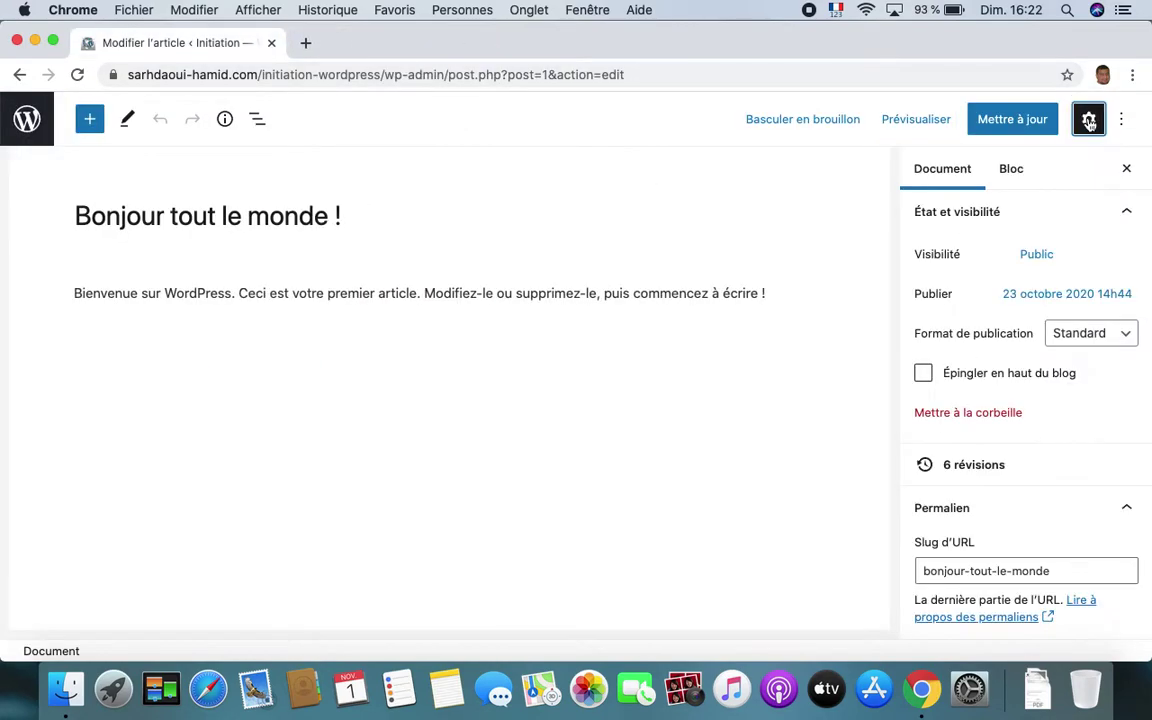
pyautogui.click(1011, 169)
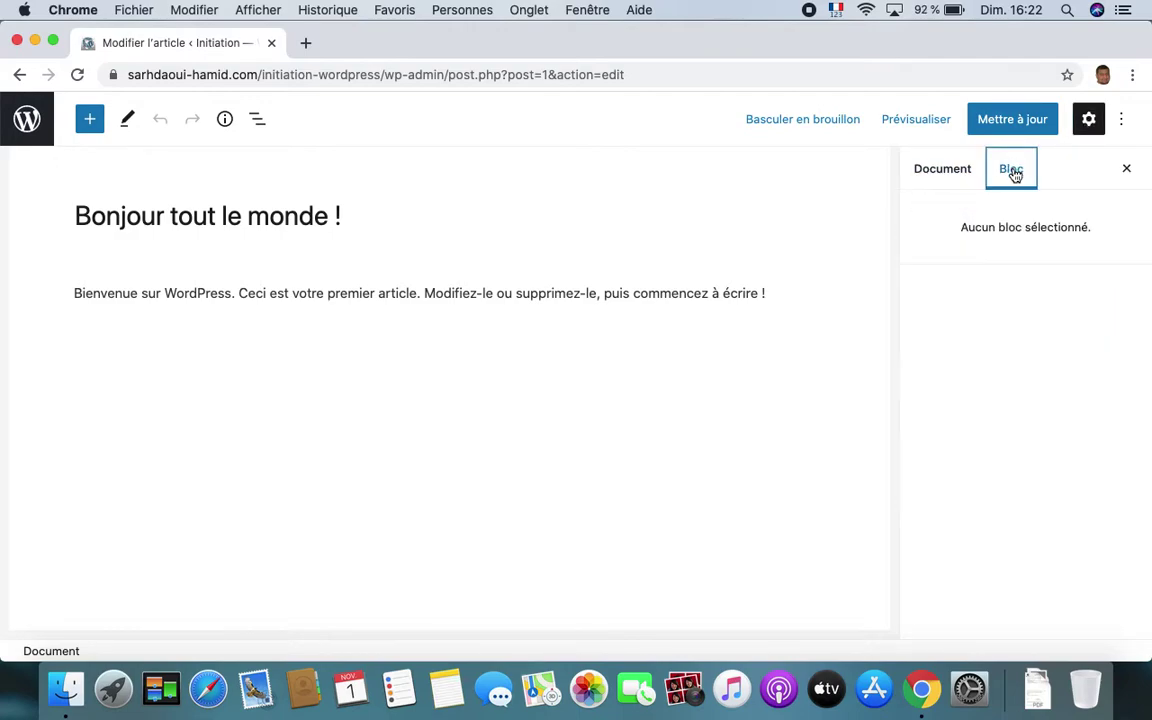
pyautogui.click(942, 170)
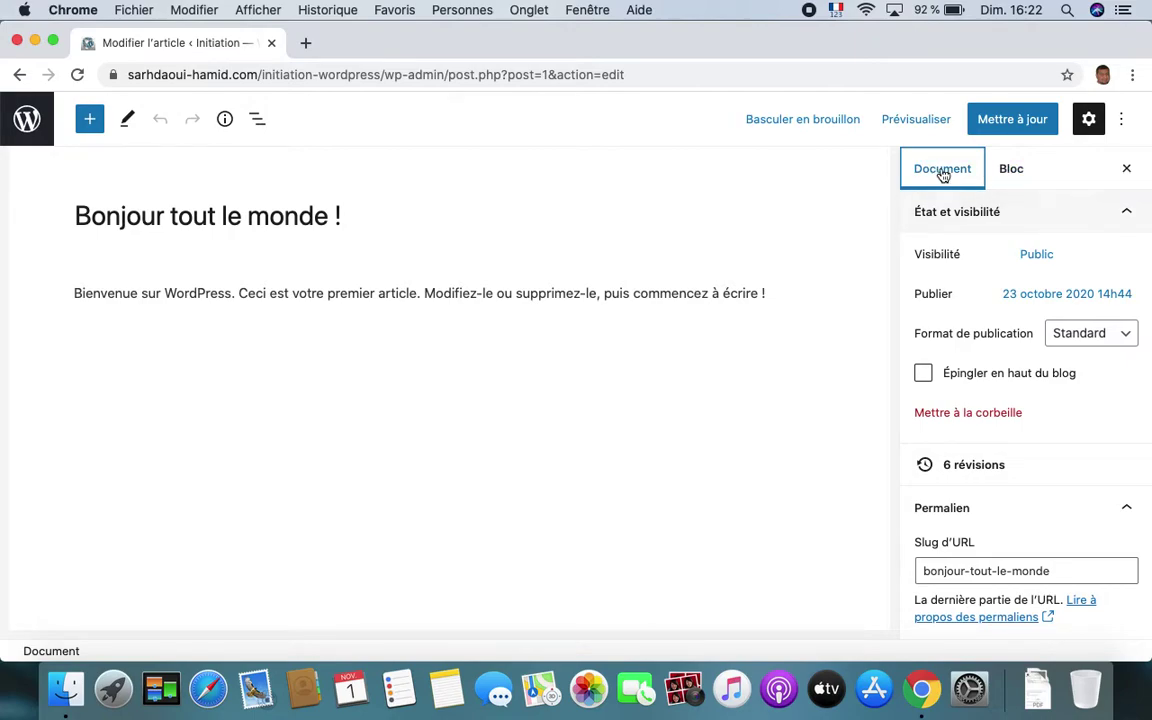
pyautogui.scroll(-1, 976, 383)
pyautogui.scroll(1, 976, 383)
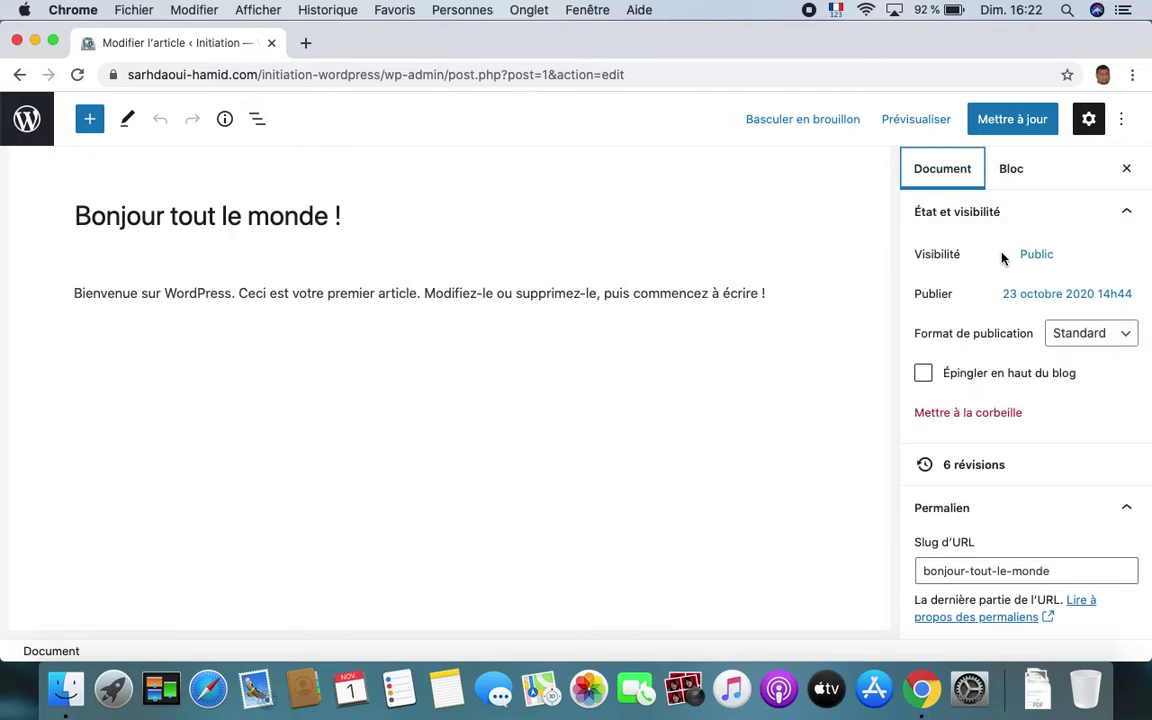
# - Examine the article's visibility options and its publication date settings without changing them
pyautogui.click(1039, 256)
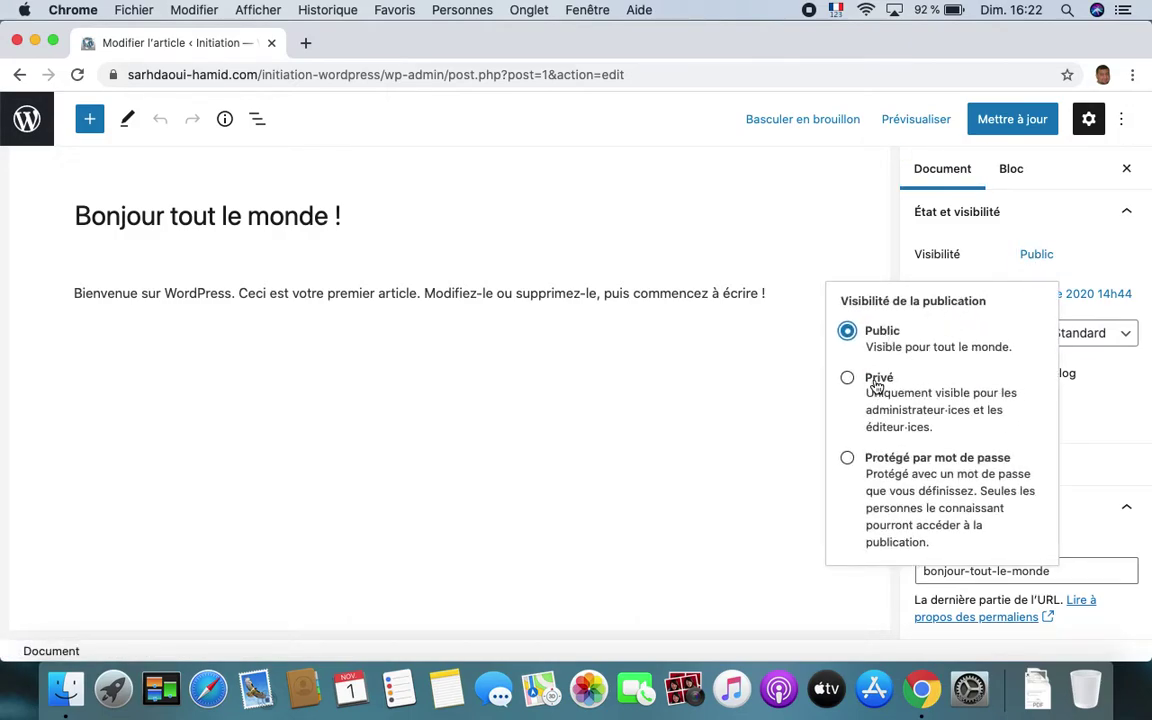
pyautogui.click(854, 231)
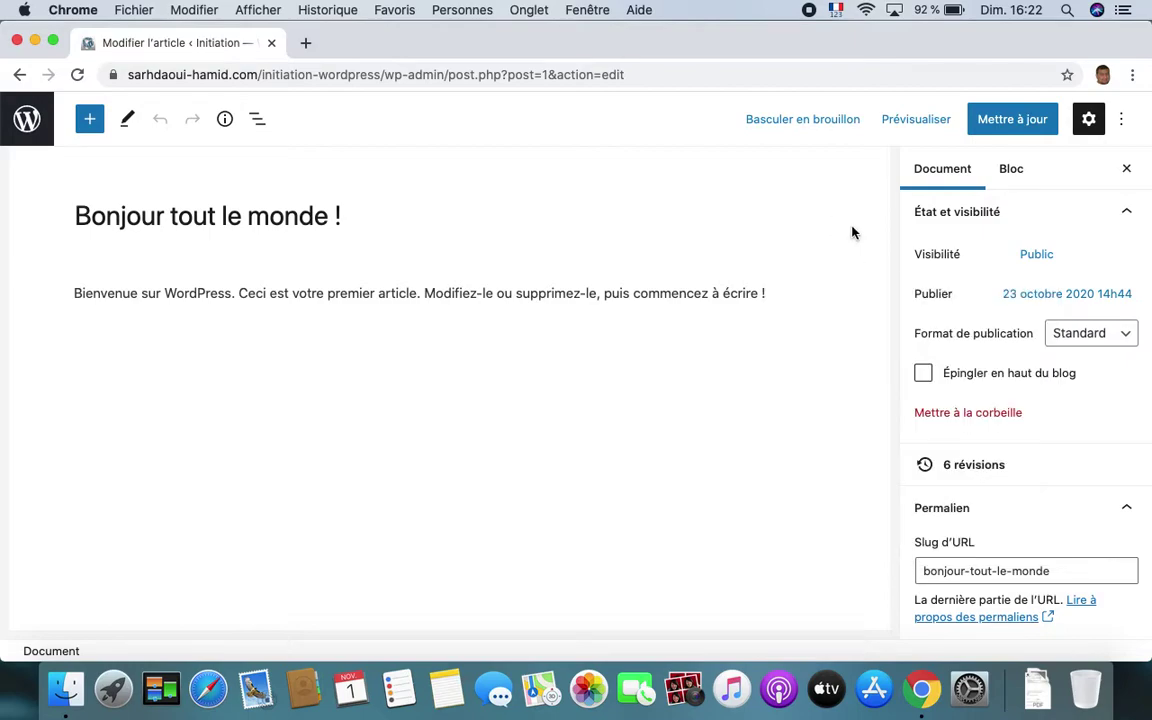
pyautogui.click(1019, 302)
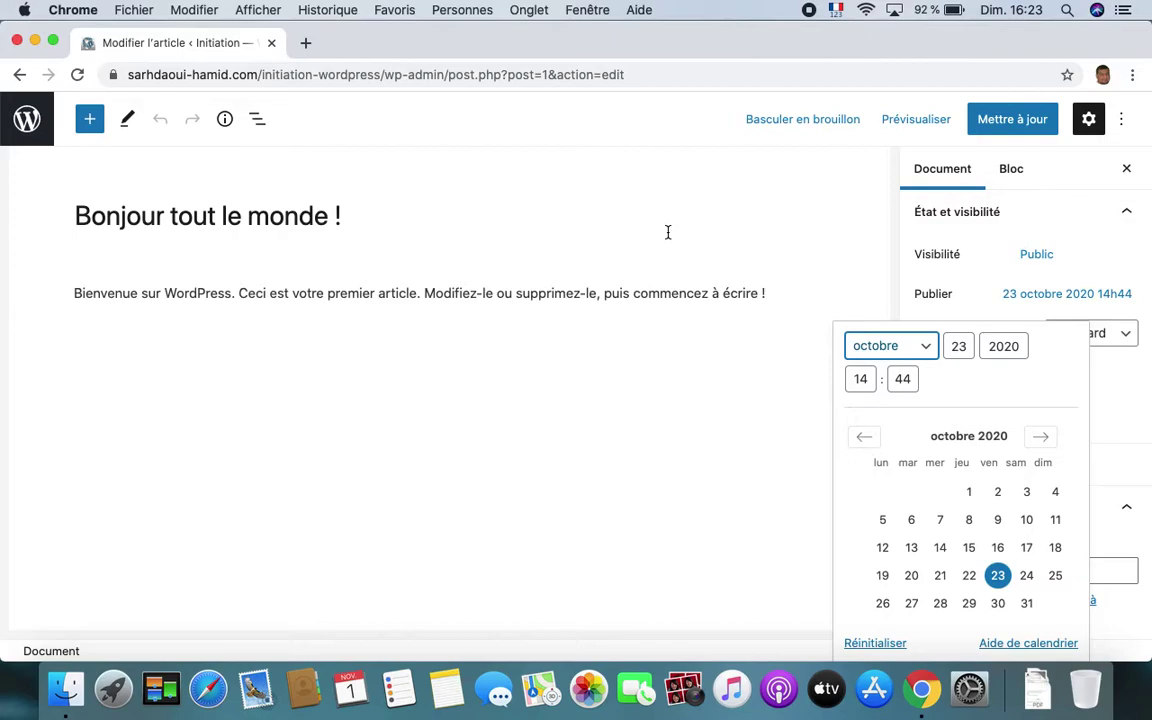
pyautogui.click(1118, 408)
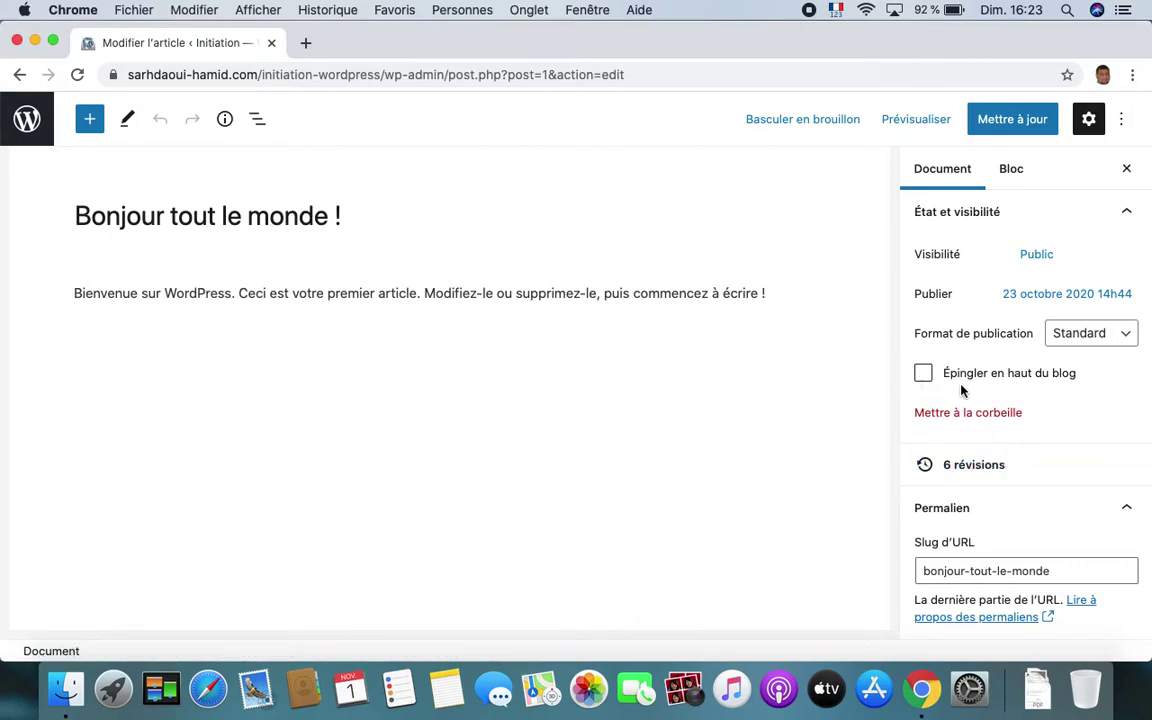
# - Examine the publication formats available for the article, keeping Standard
pyautogui.click(1094, 339)
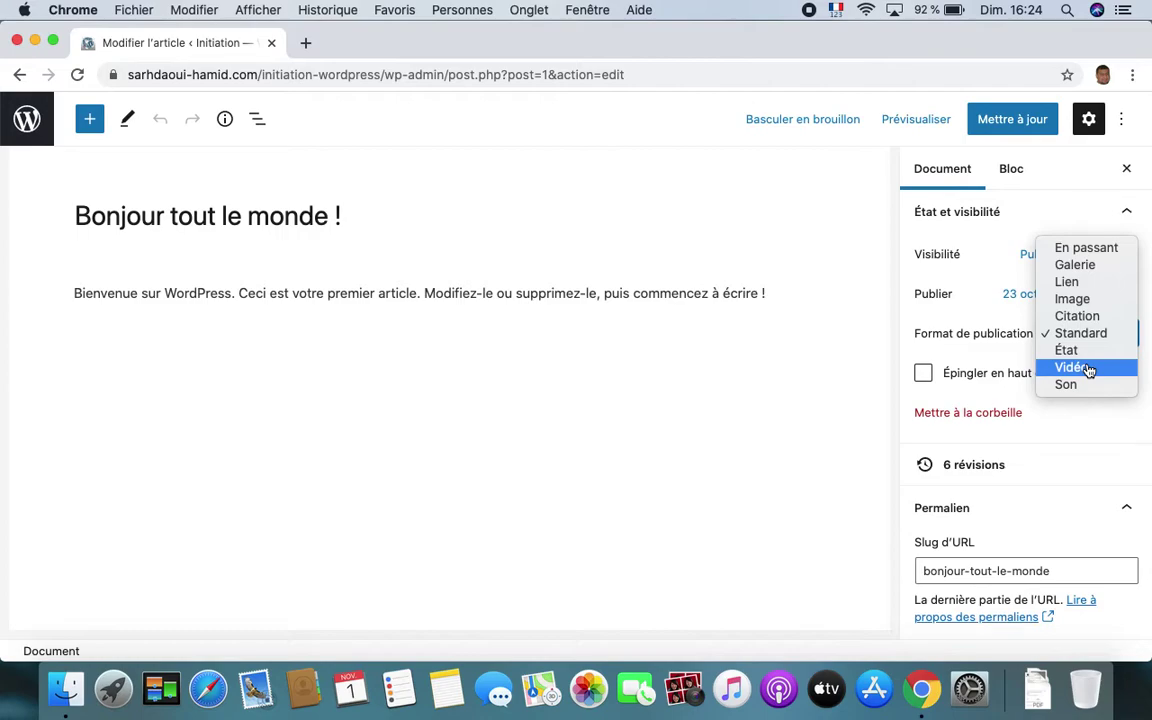
pyautogui.click(1101, 448)
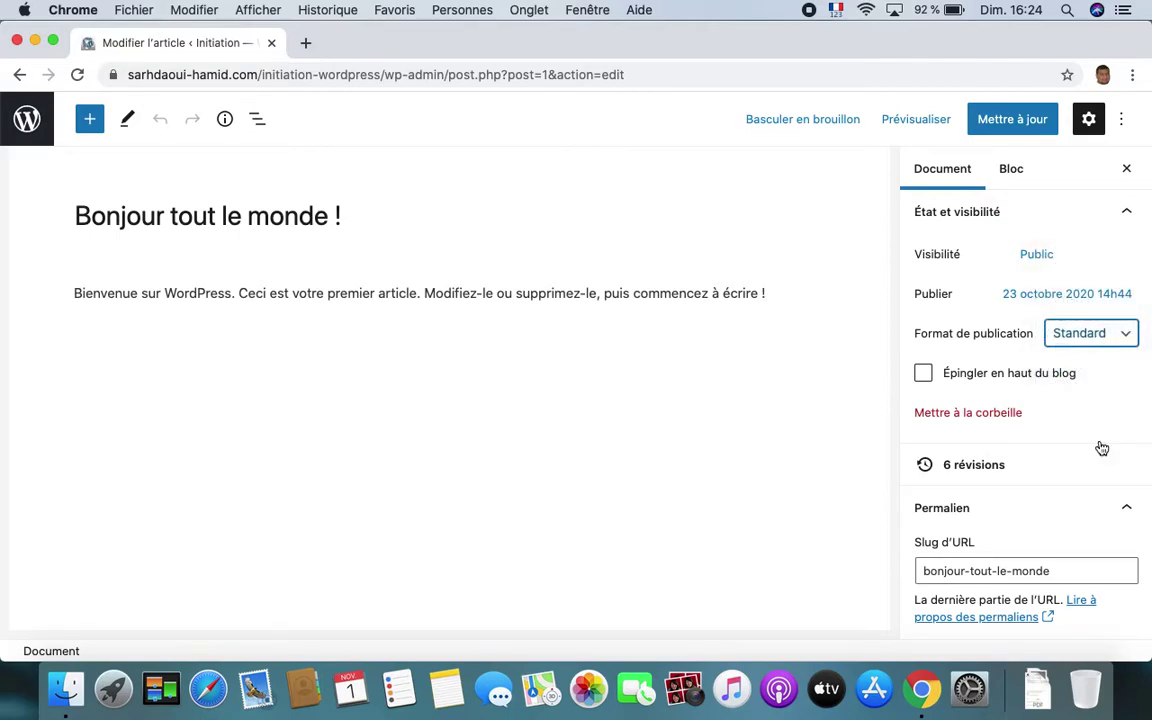
pyautogui.click(1090, 340)
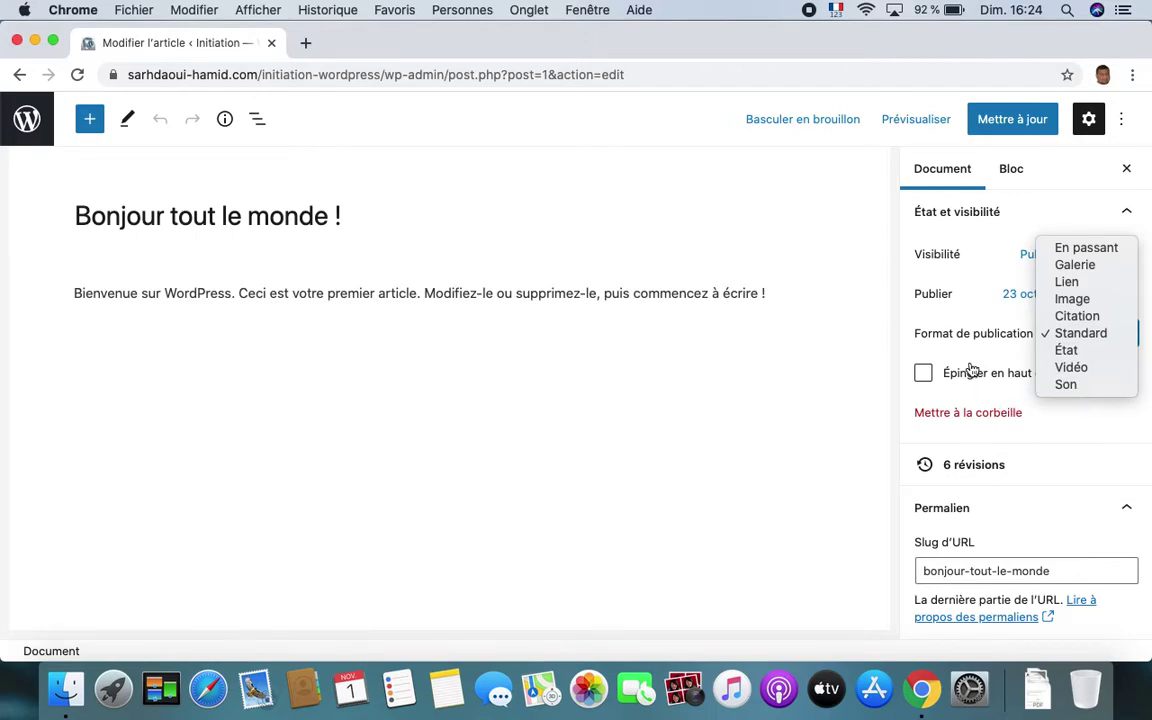
pyautogui.click(900, 337)
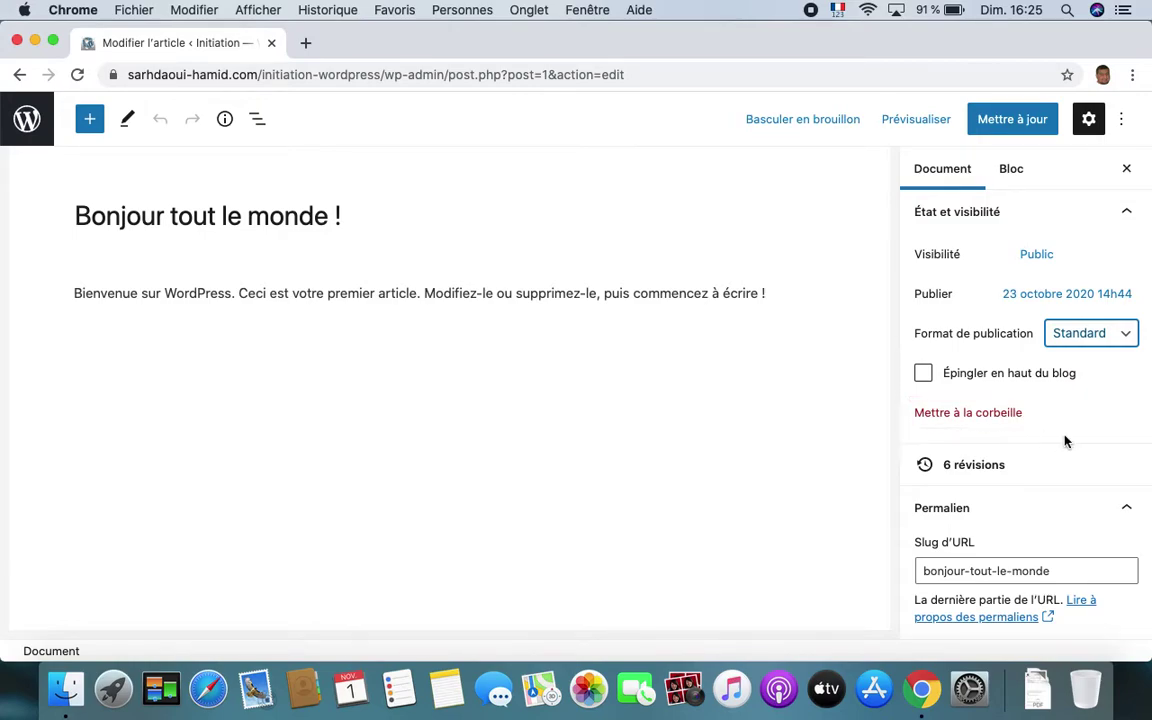
# - Insert the filler text "bnnbbnnbnbnbnbnbnnb" after "écrire" in the article's paragraph
pyautogui.scroll(-2, 1066, 441)
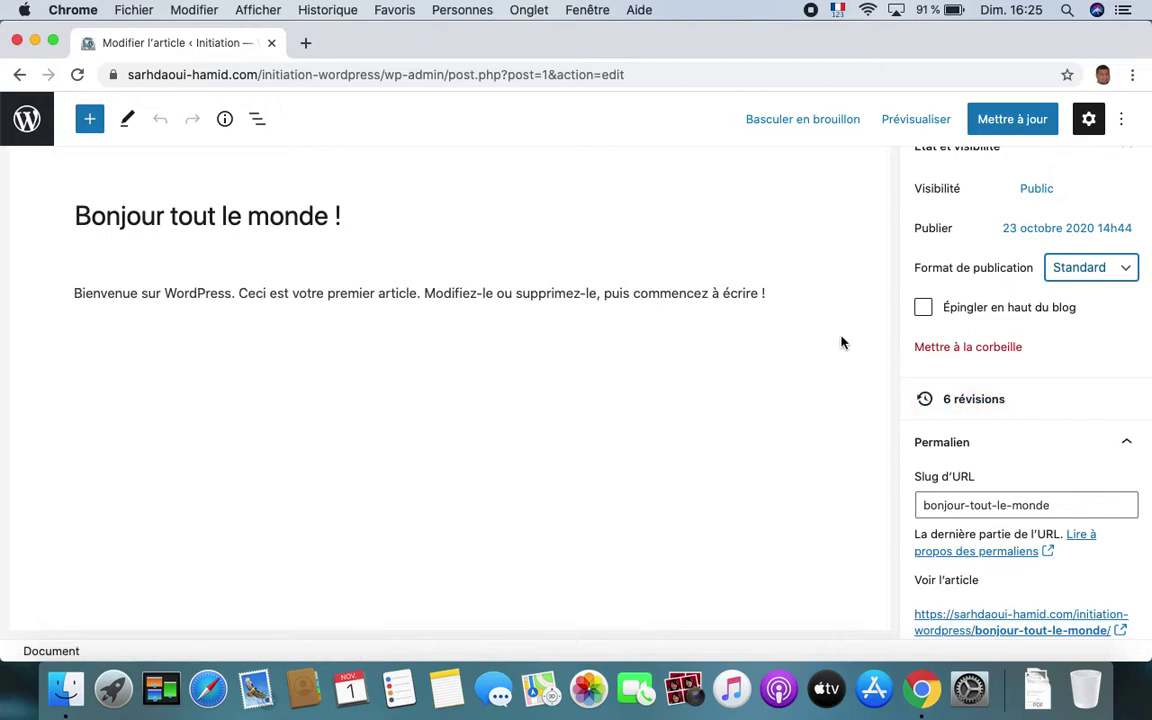
pyautogui.click(758, 295)
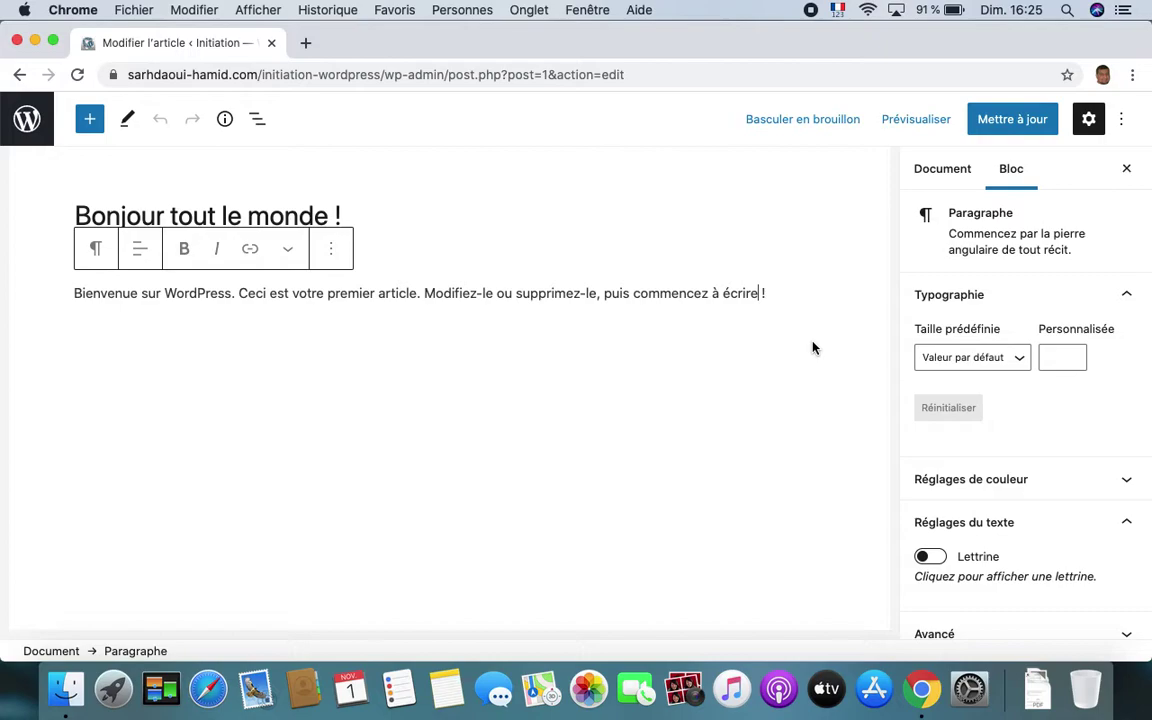
pyautogui.write('bnnbbnbnbnbnbnbnbnb')
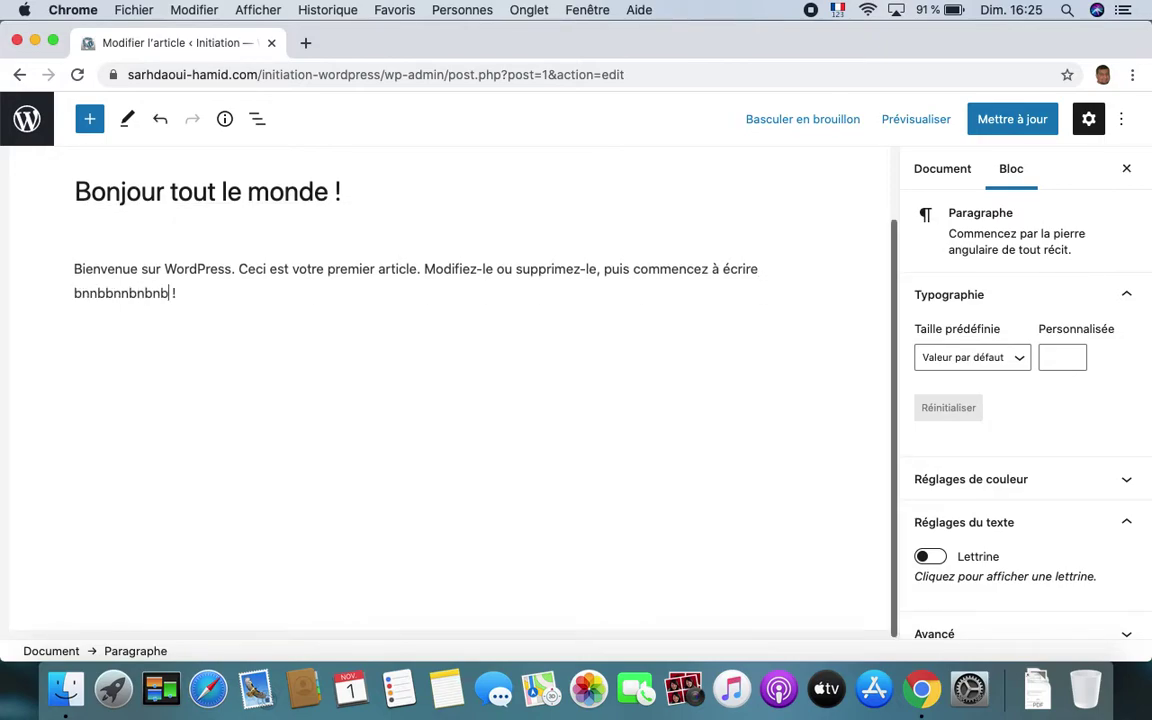
# - Insert an Image block below the article's paragraph
pyautogui.click(90, 119)
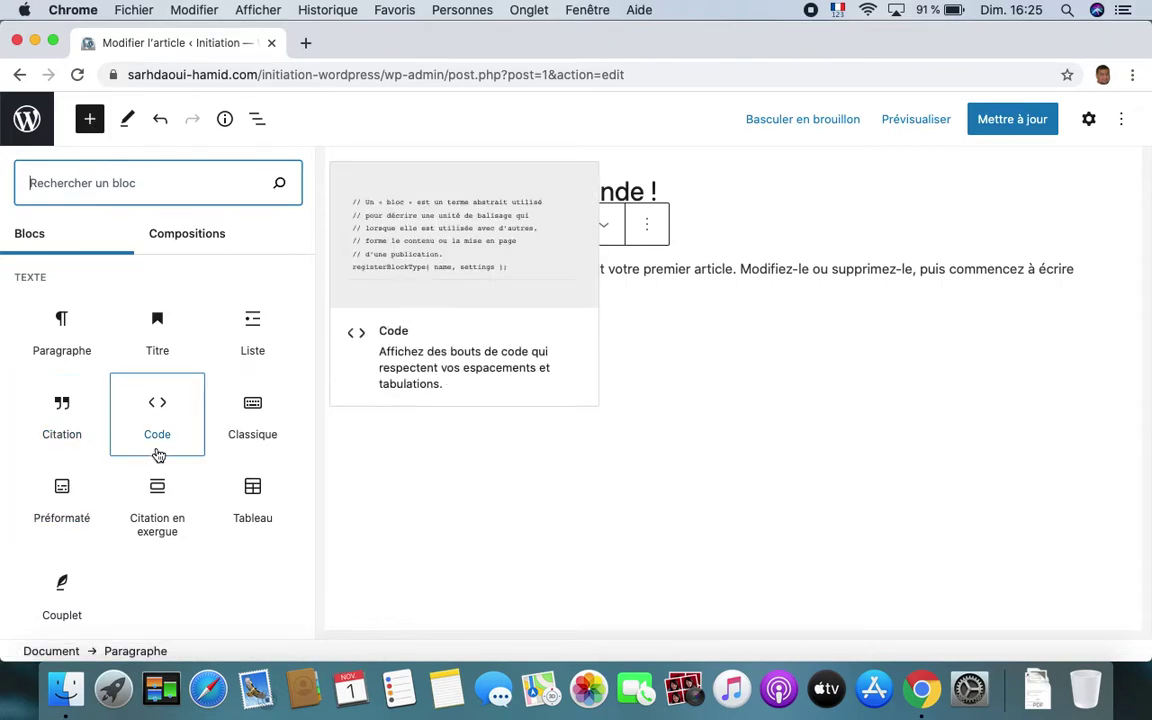
pyautogui.scroll(-2, 99, 524)
pyautogui.scroll(-3, 98, 524)
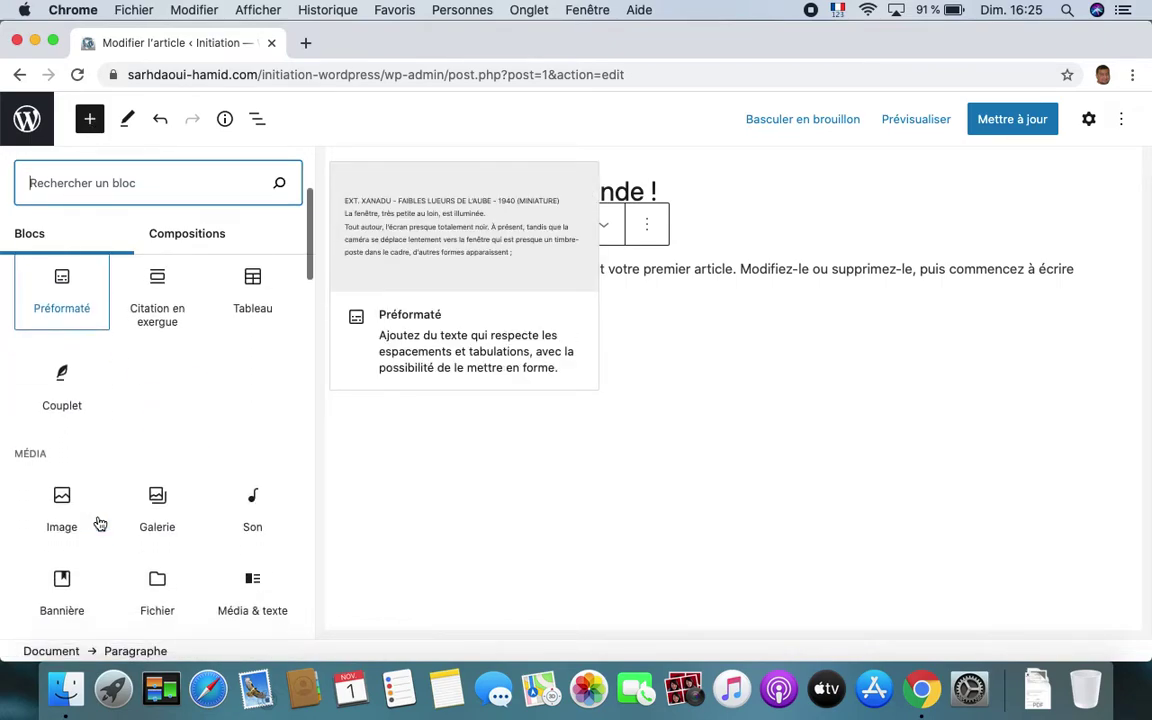
pyautogui.click(62, 508)
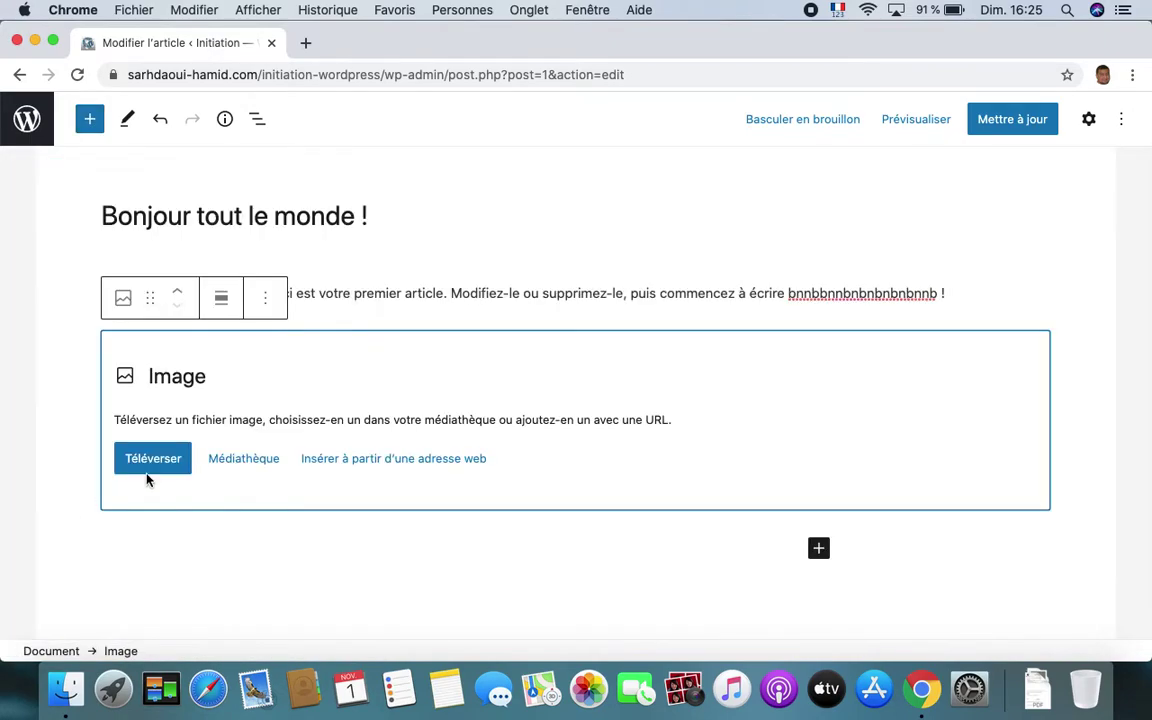
# - Fill the Image block with halacious-tZc3vjPCk-Q-unsplash.jpg from the media library and update the article
pyautogui.click(237, 463)
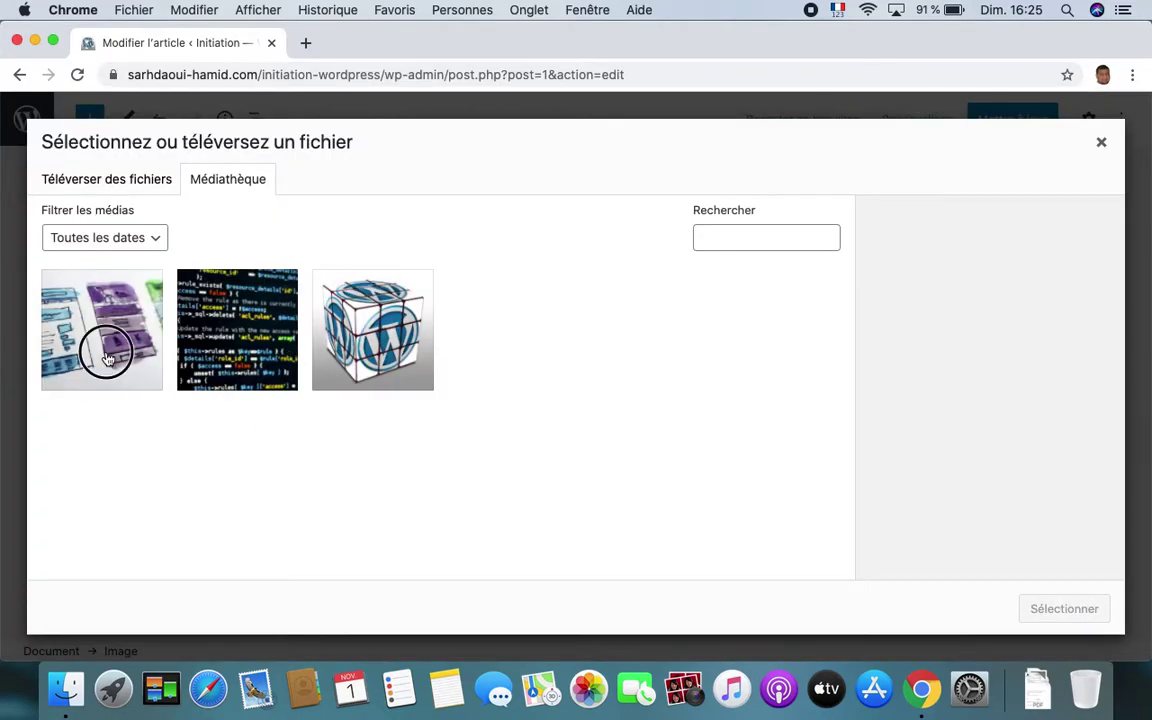
pyautogui.click(107, 358)
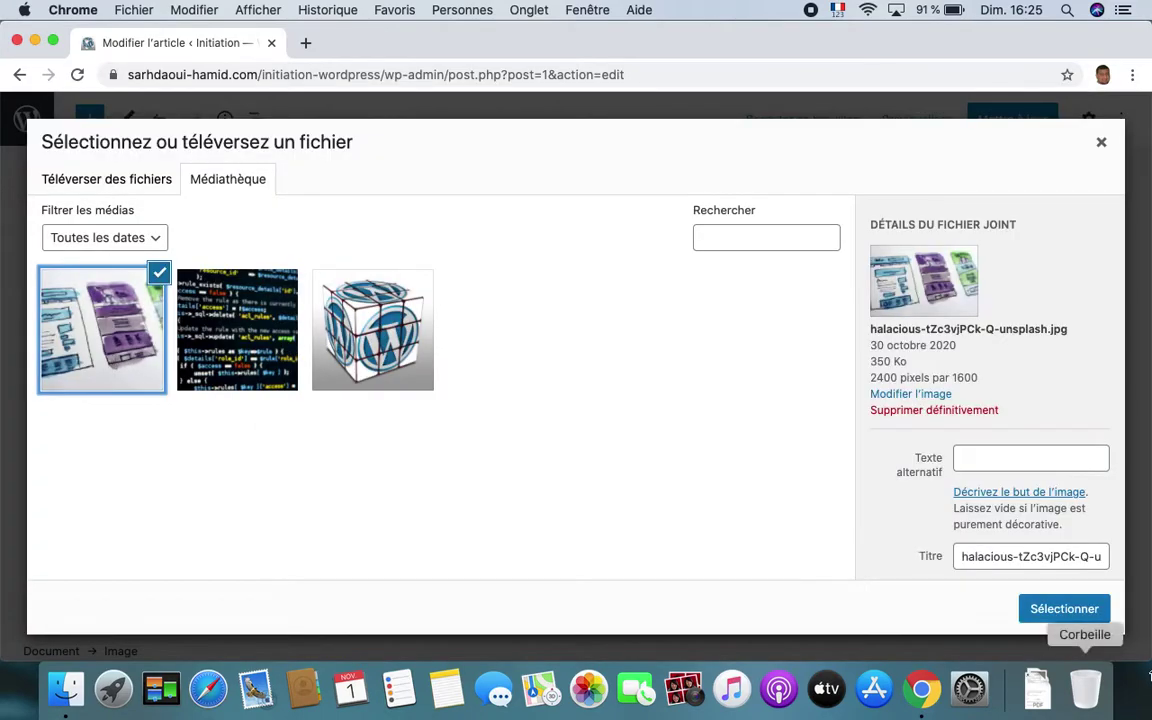
pyautogui.click(1064, 609)
pyautogui.scroll(3, 700, 348)
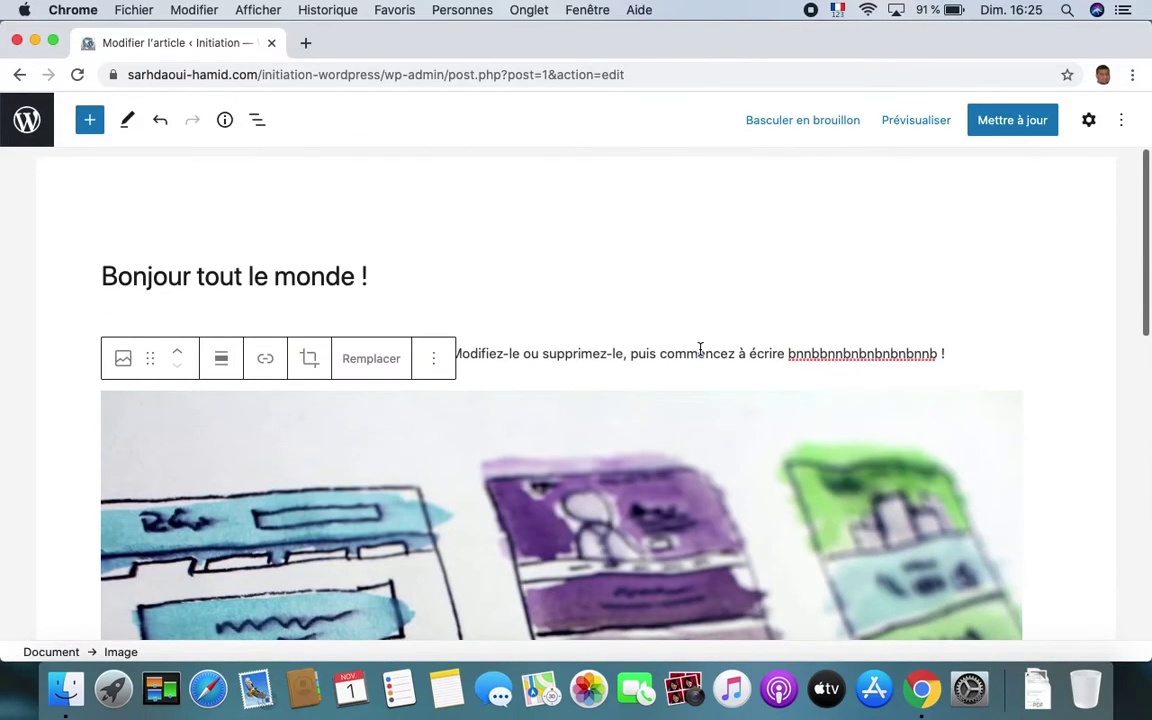
pyautogui.click(1020, 128)
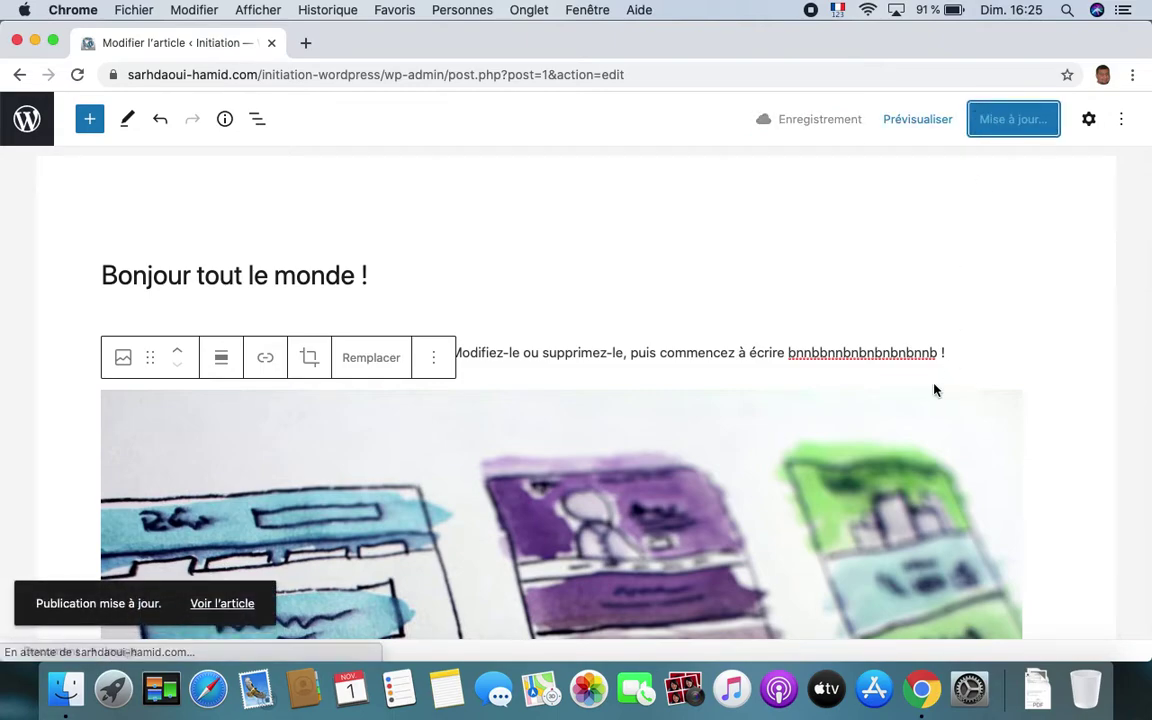
# - Display the document settings of the article and locate its revisions entry
pyautogui.click(1089, 120)
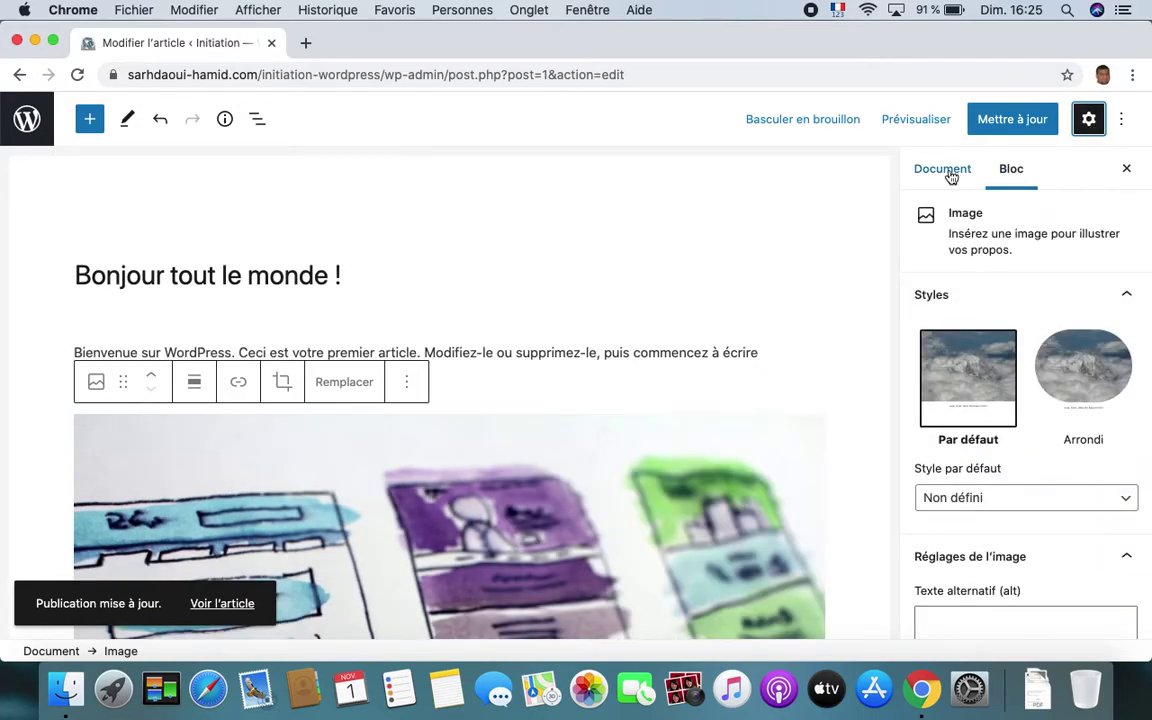
pyautogui.scroll(-3, 1020, 455)
pyautogui.scroll(3, 990, 525)
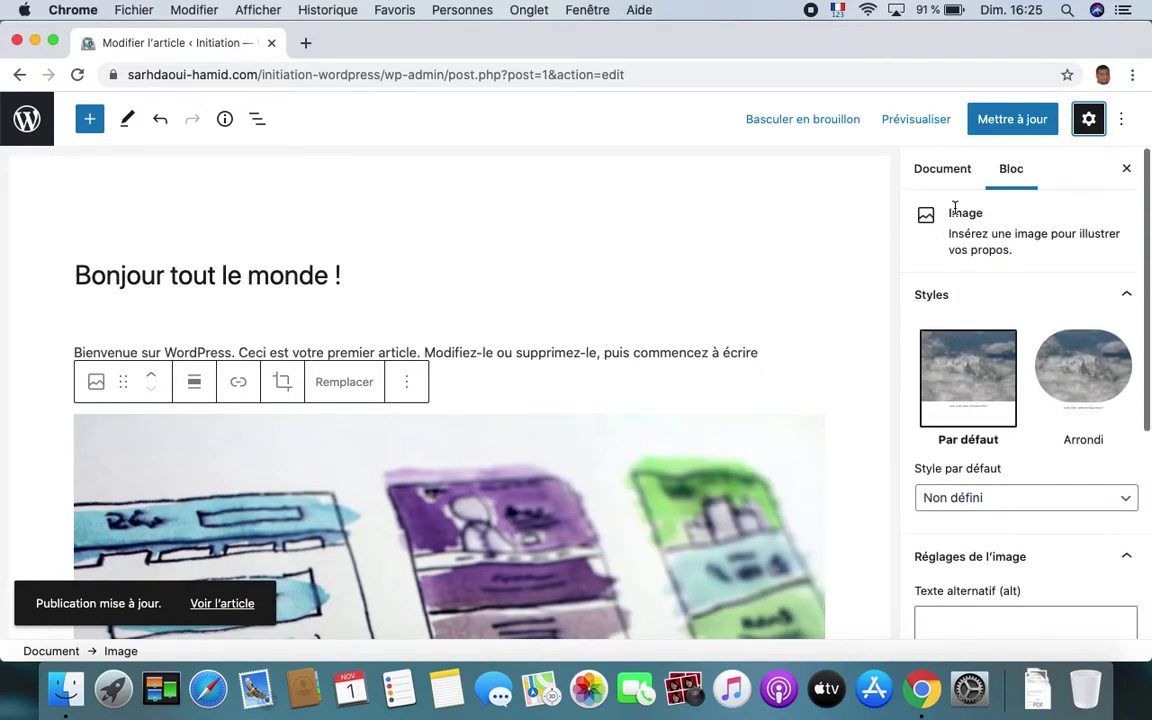
pyautogui.click(932, 176)
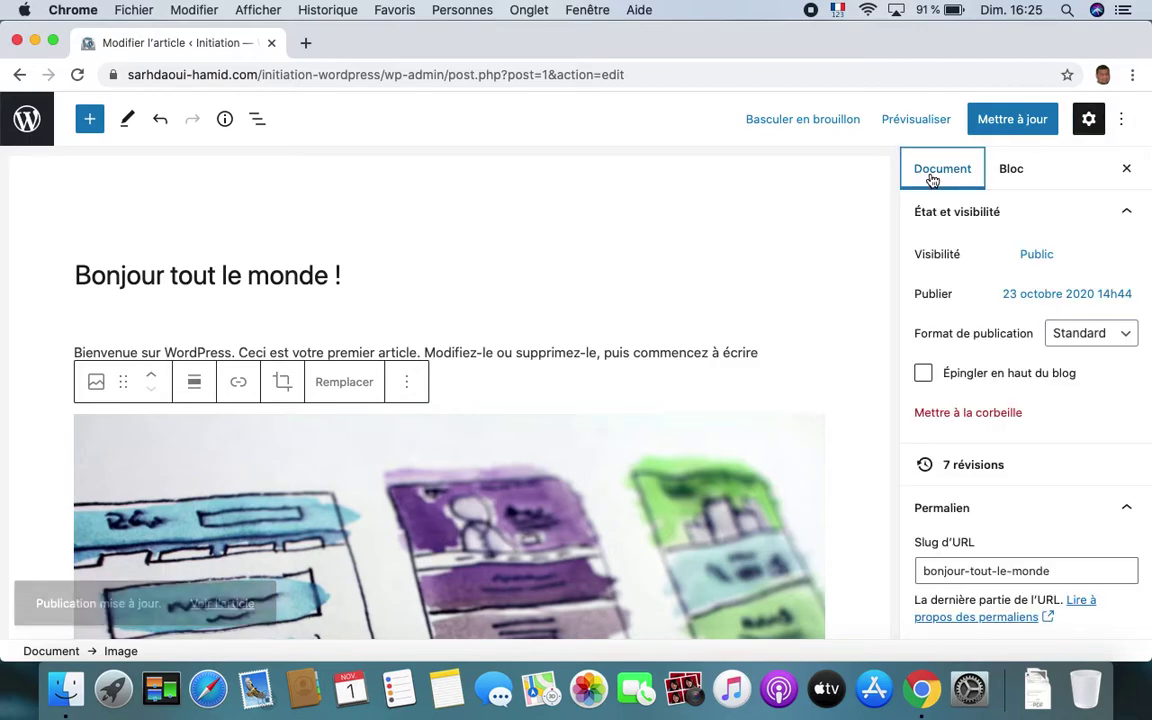
pyautogui.click(952, 468)
pyautogui.scroll(-3, 777, 404)
pyautogui.scroll(3, 777, 360)
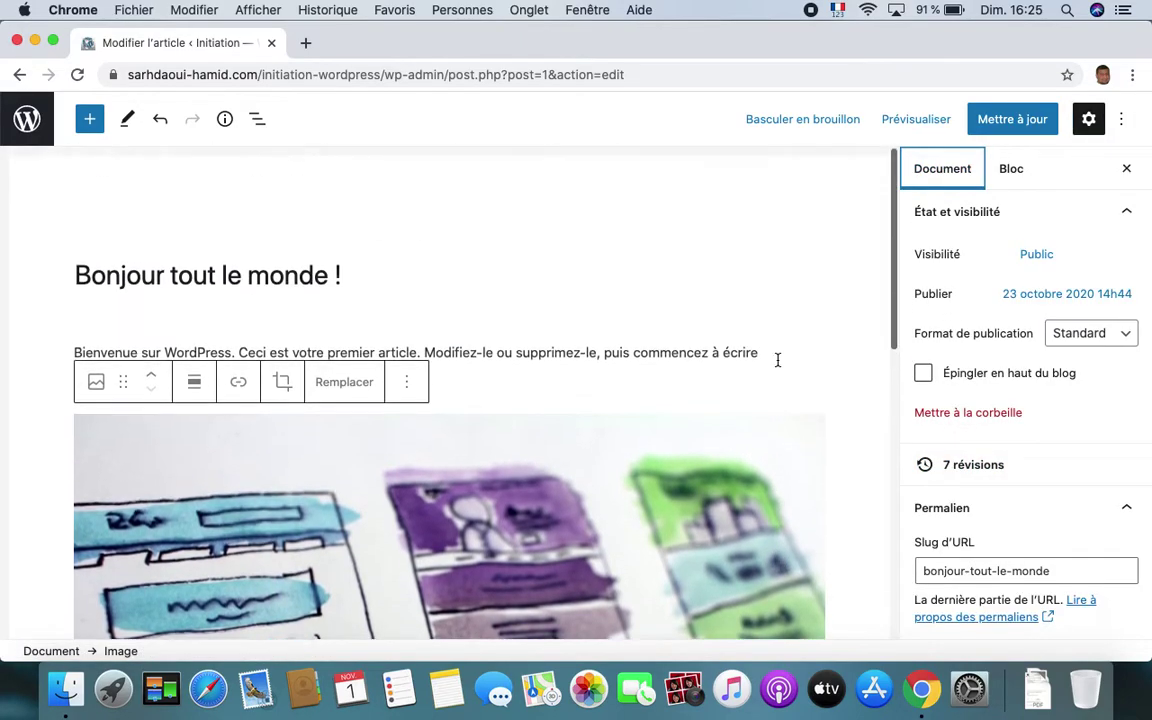
# - Preview the article in a new tab, look through its content and comments, and return to the editor
pyautogui.click(915, 124)
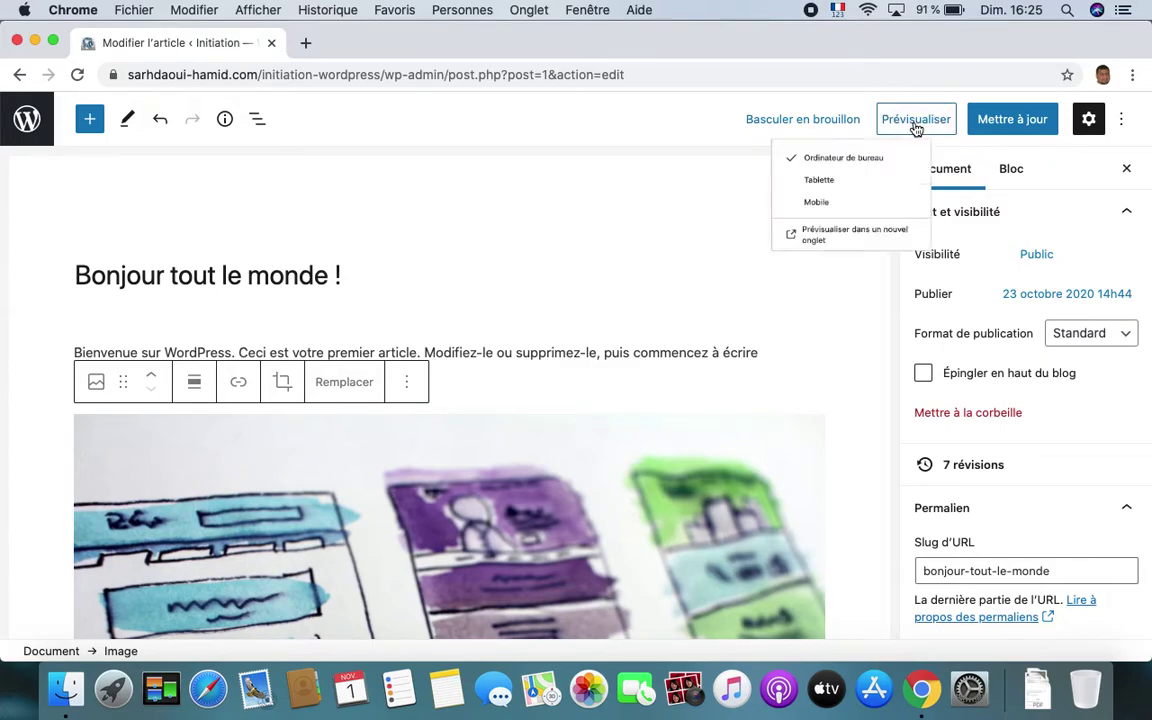
pyautogui.click(797, 285)
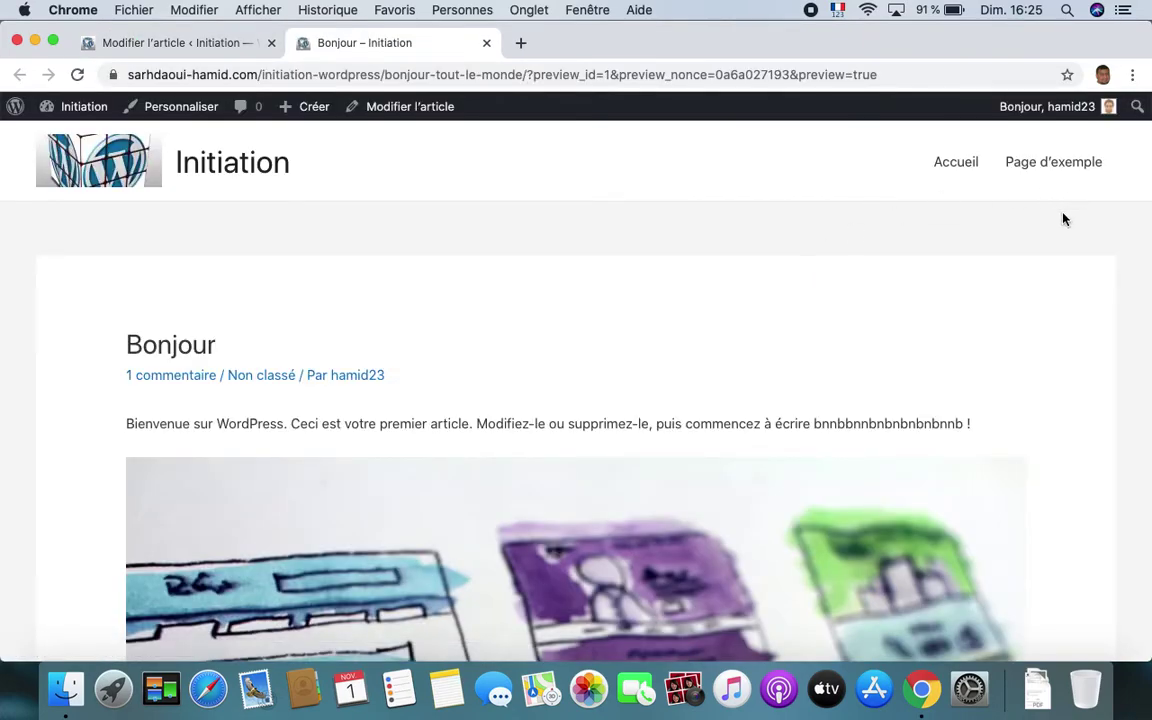
pyautogui.scroll(-10, 764, 320)
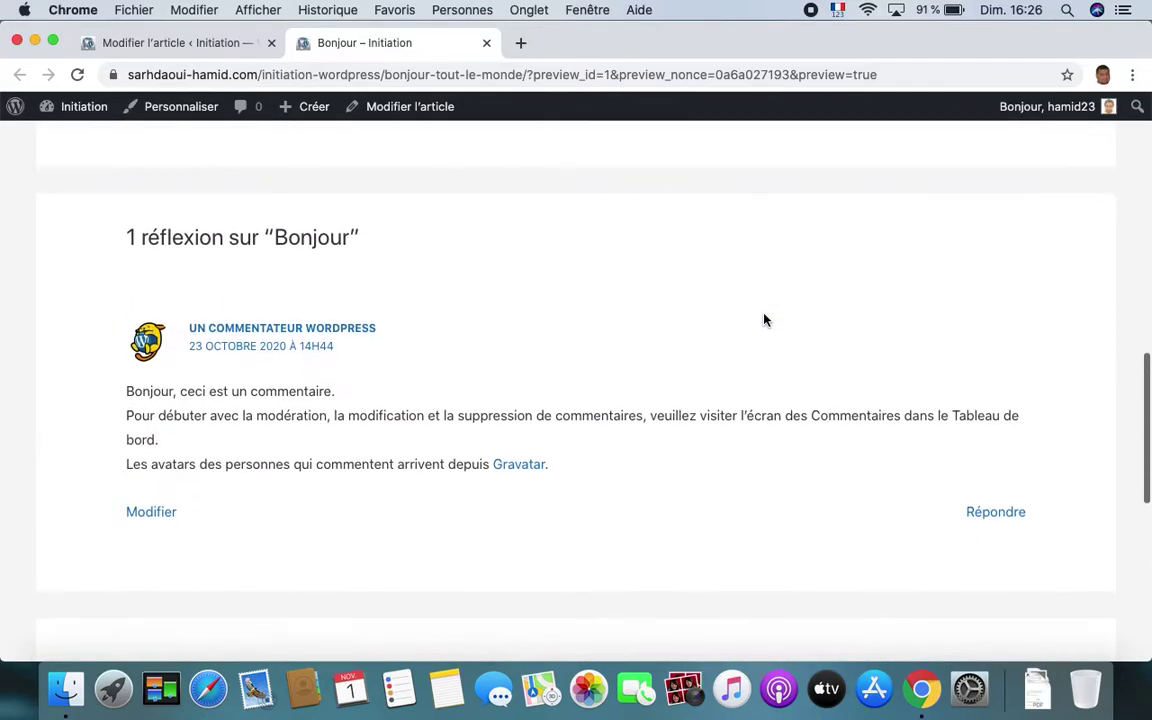
pyautogui.scroll(10, 764, 320)
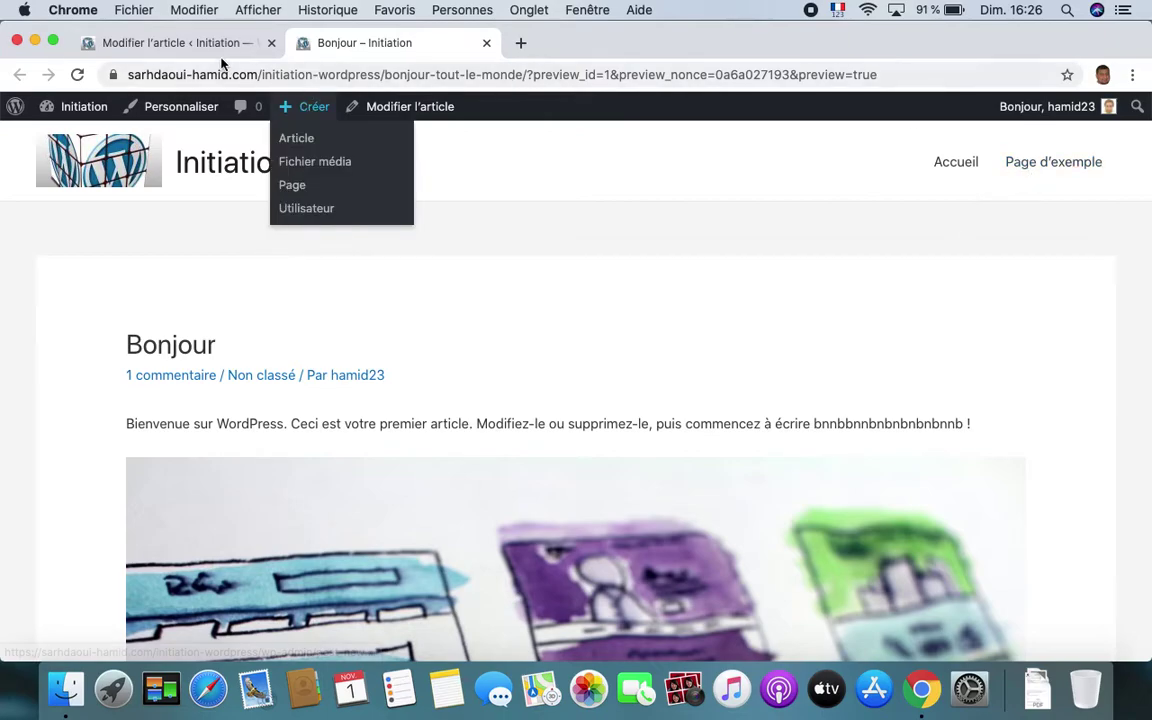
pyautogui.click(487, 45)
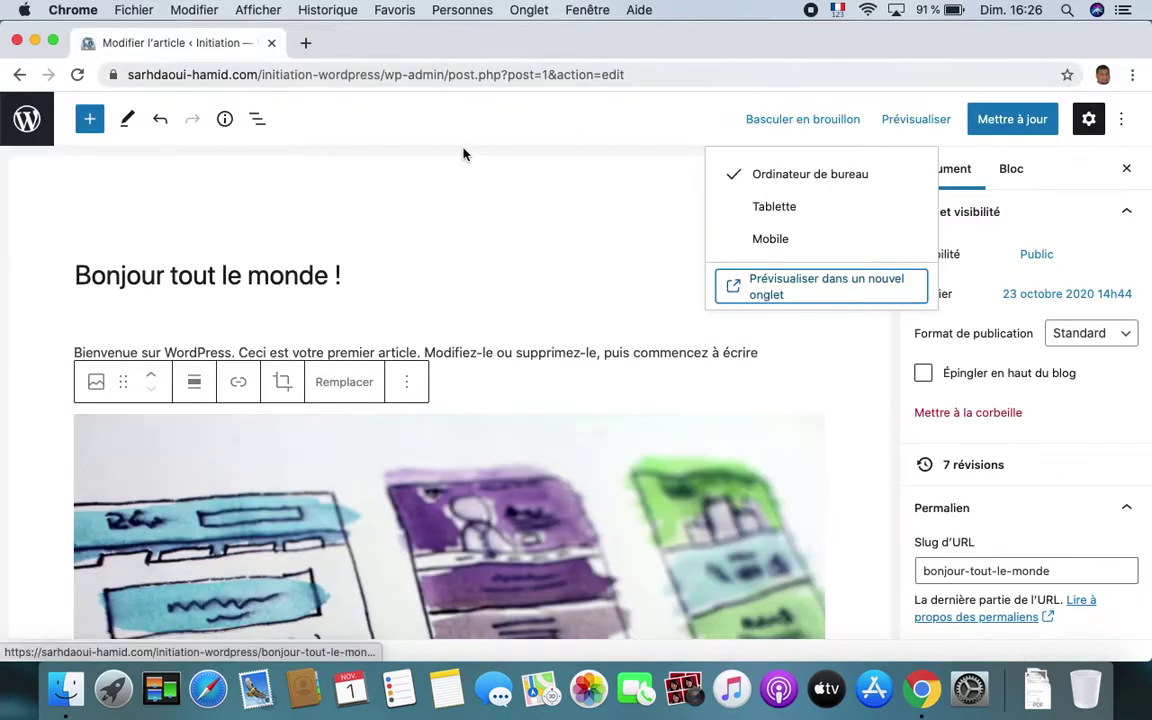
pyautogui.click(806, 434)
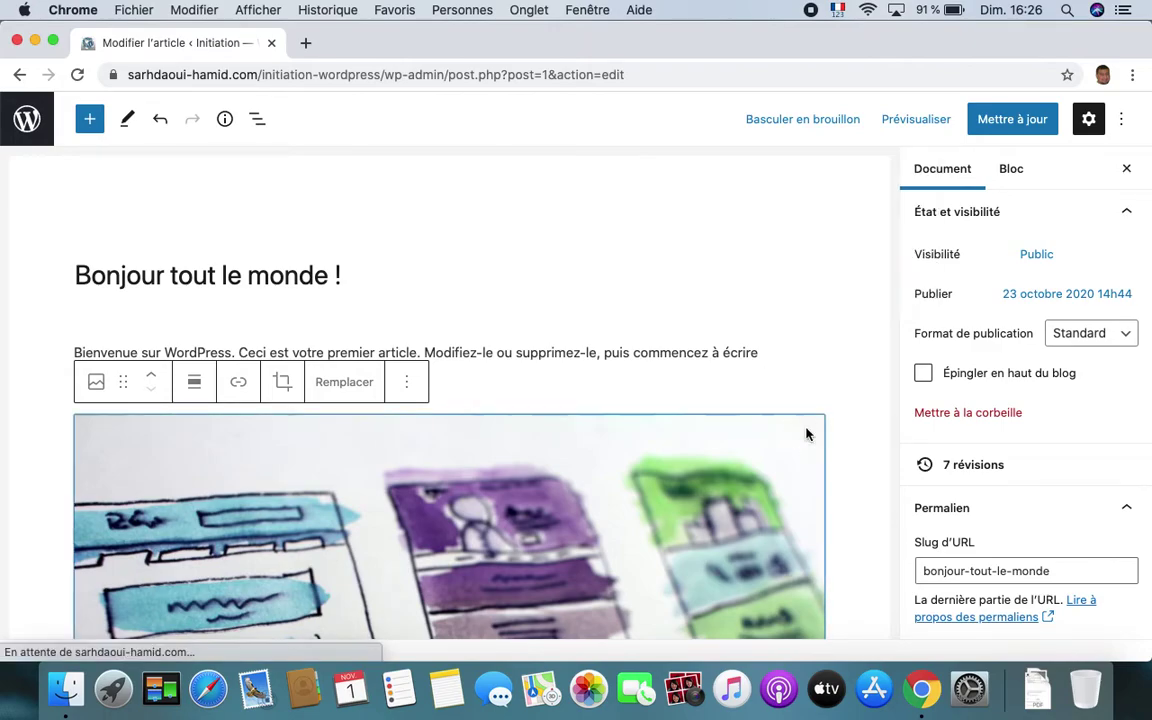
# - Restore the article's revision of 1 November at 16 h 15 min, without the filler text and image
pyautogui.click(959, 470)
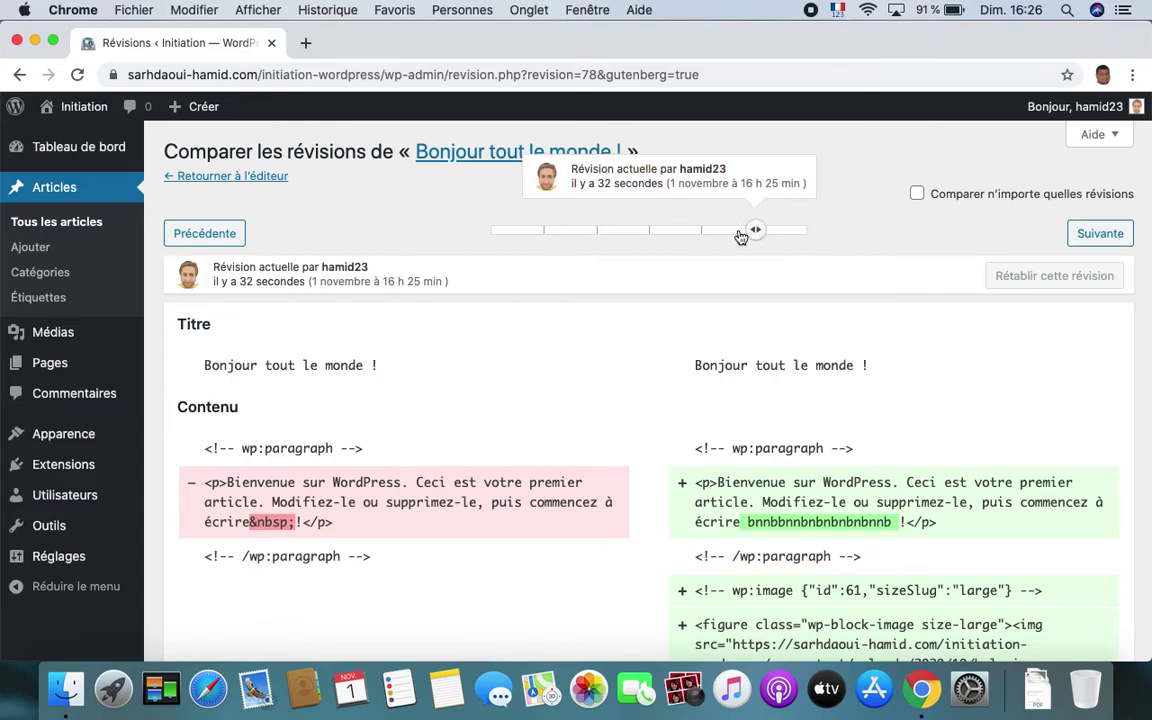
pyautogui.moveTo(741, 236); pyautogui.dragTo(702, 233)
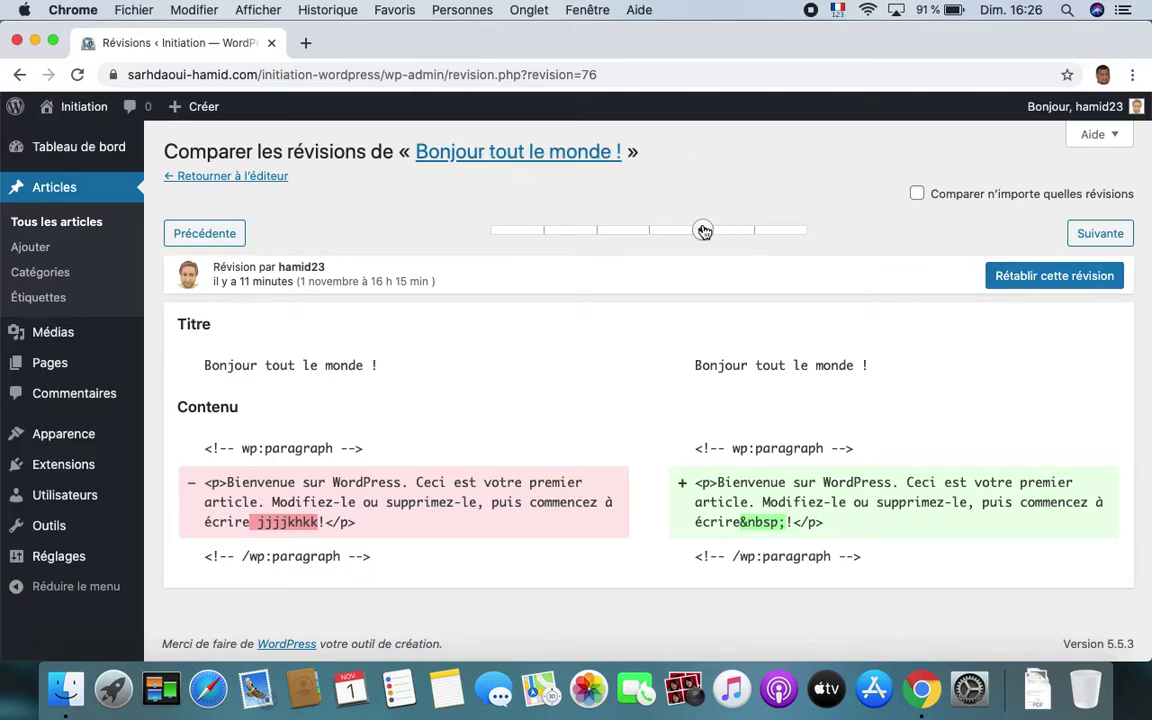
pyautogui.click(1038, 281)
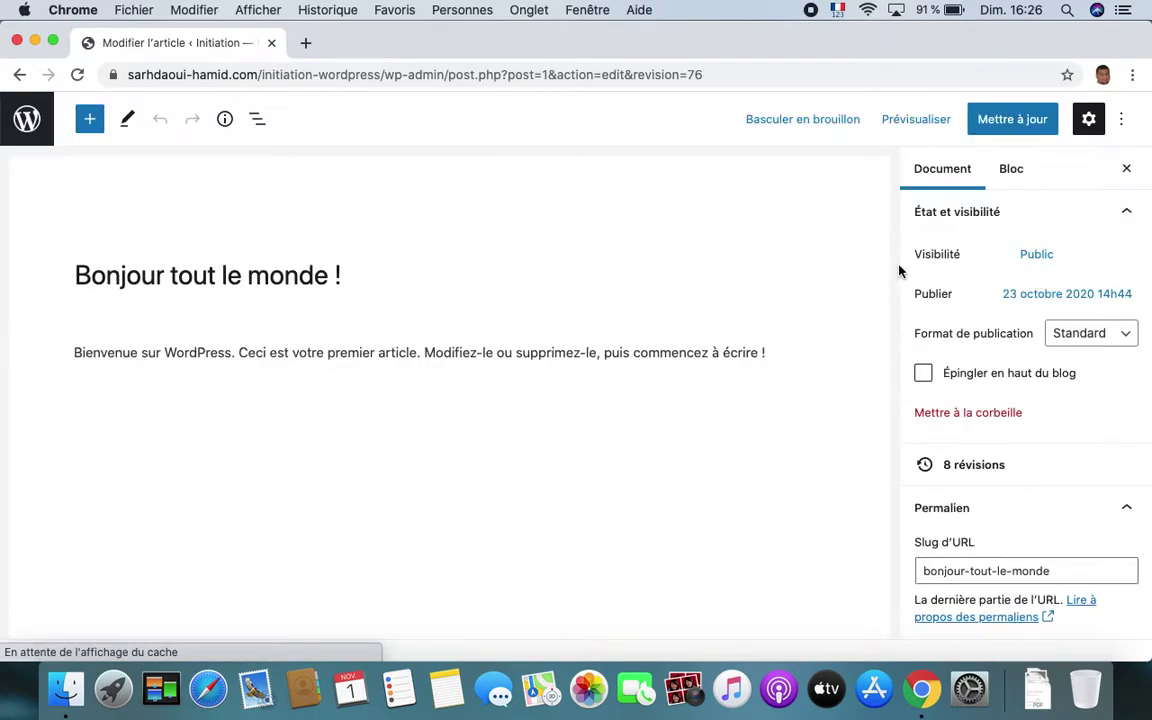
# - Preview the restored article in a new tab and return to the editor
pyautogui.click(915, 121)
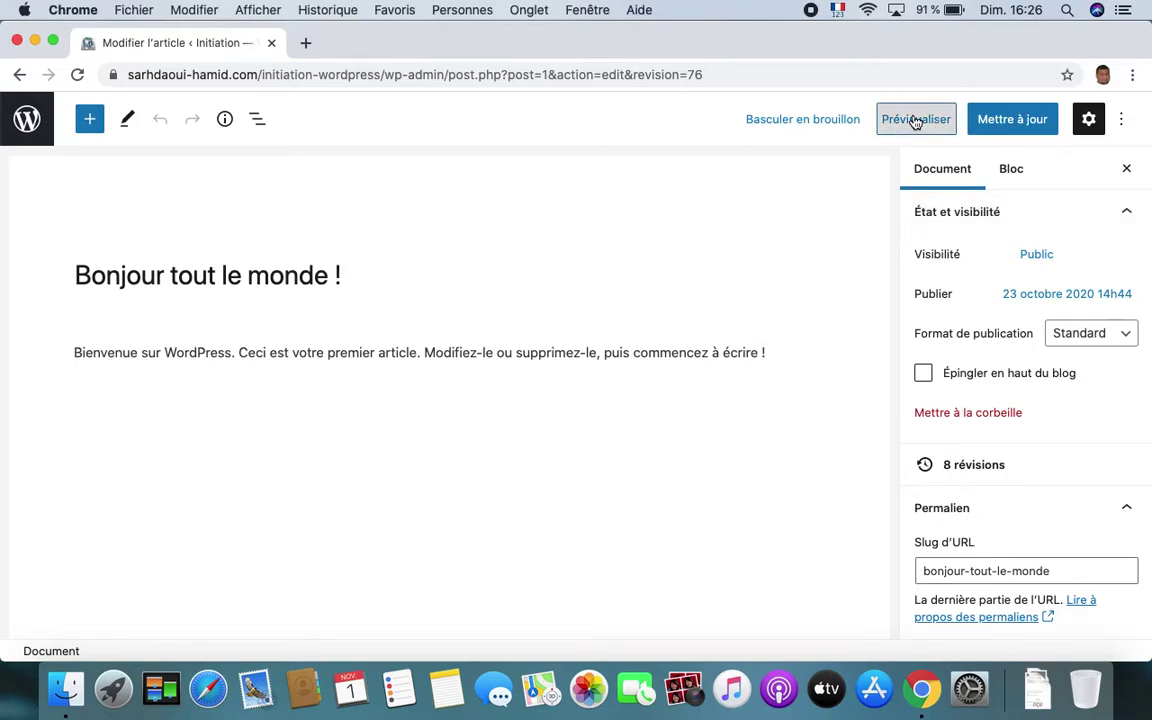
pyautogui.click(783, 285)
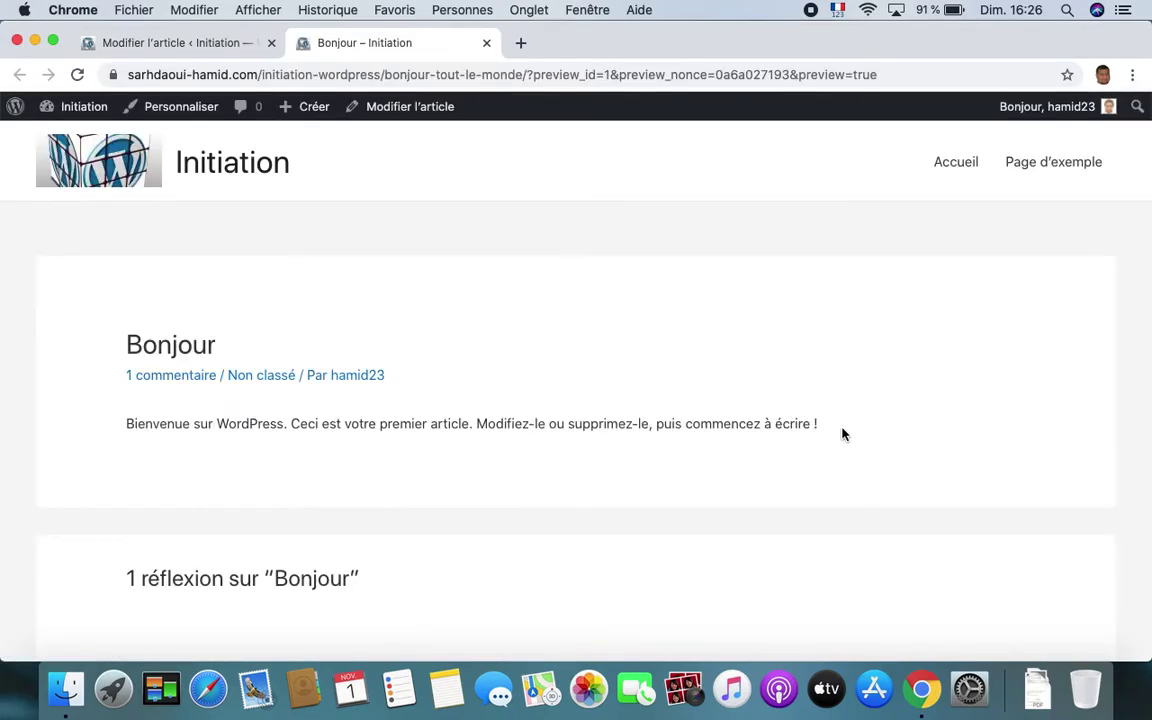
pyautogui.scroll(-5, 841, 432)
pyautogui.scroll(5, 841, 430)
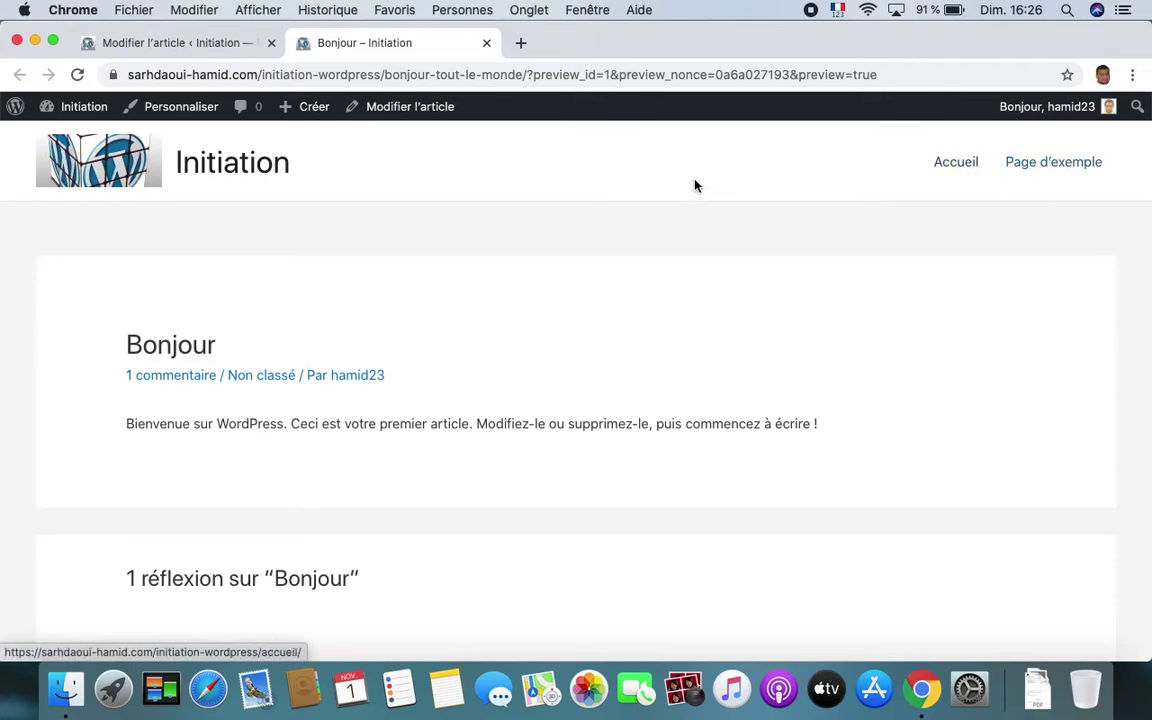
pyautogui.click(487, 43)
pyautogui.click(701, 381)
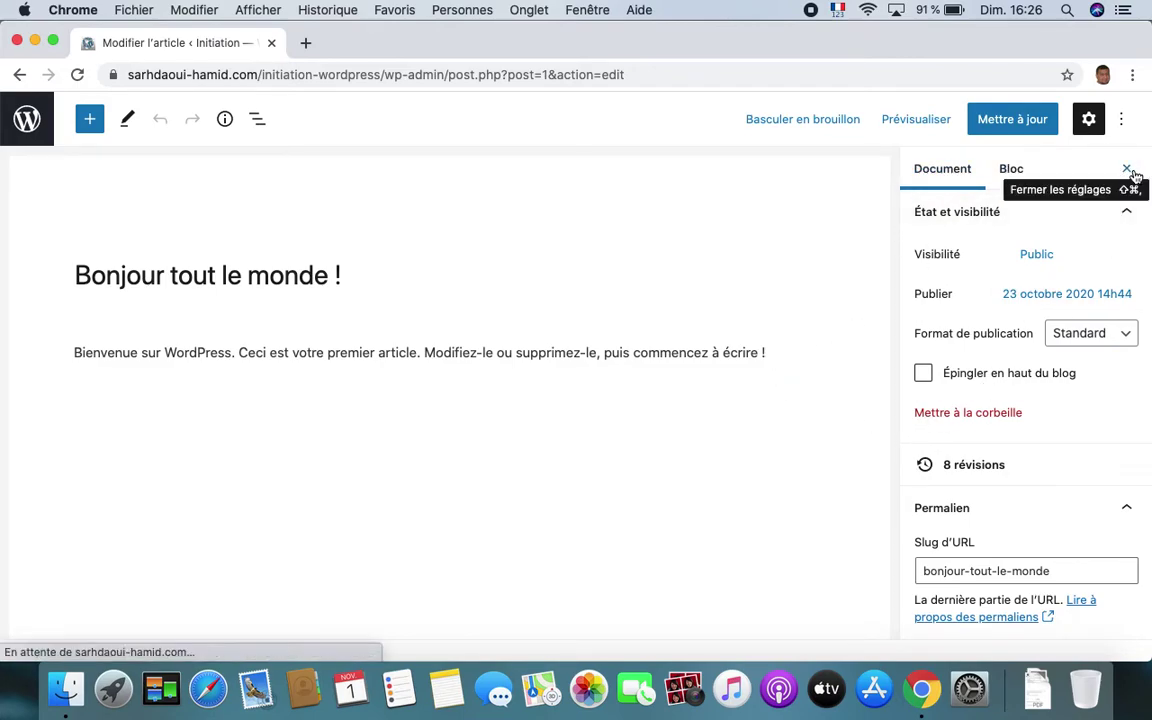
# - Compare the article's revisions and restore the one of 1 November at 16 h 25 min, containing the filler text and image
pyautogui.scroll(-1, 1013, 406)
pyautogui.scroll(-2, 1013, 406)
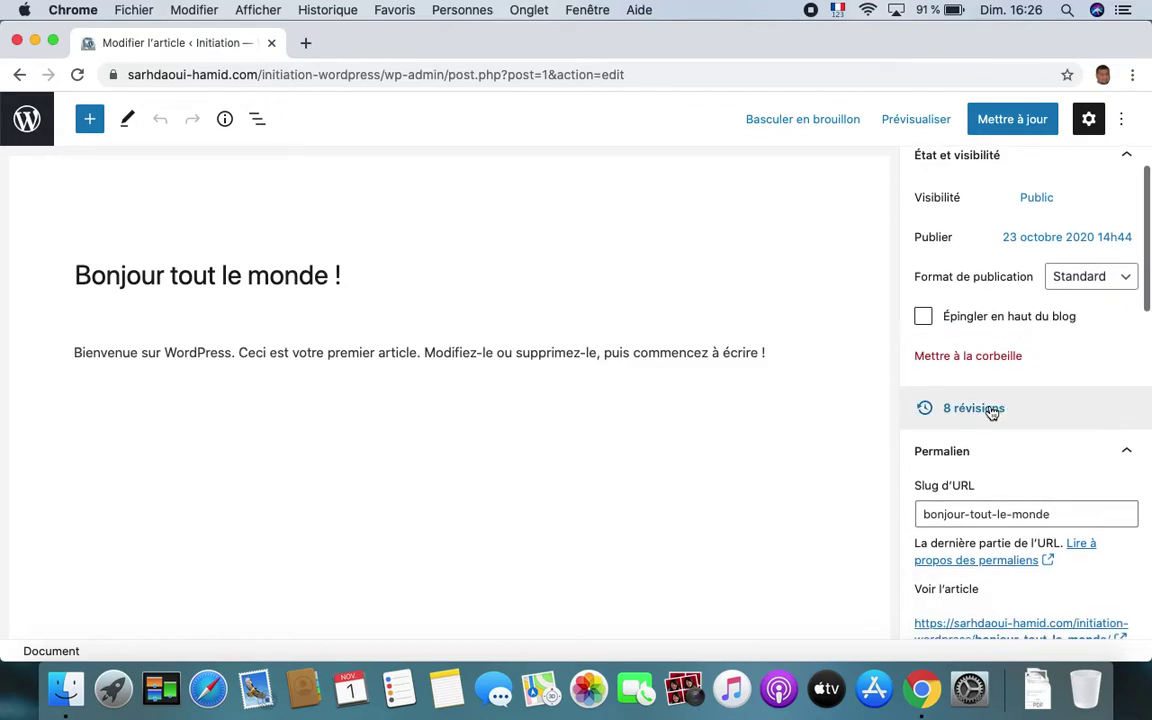
pyautogui.click(957, 409)
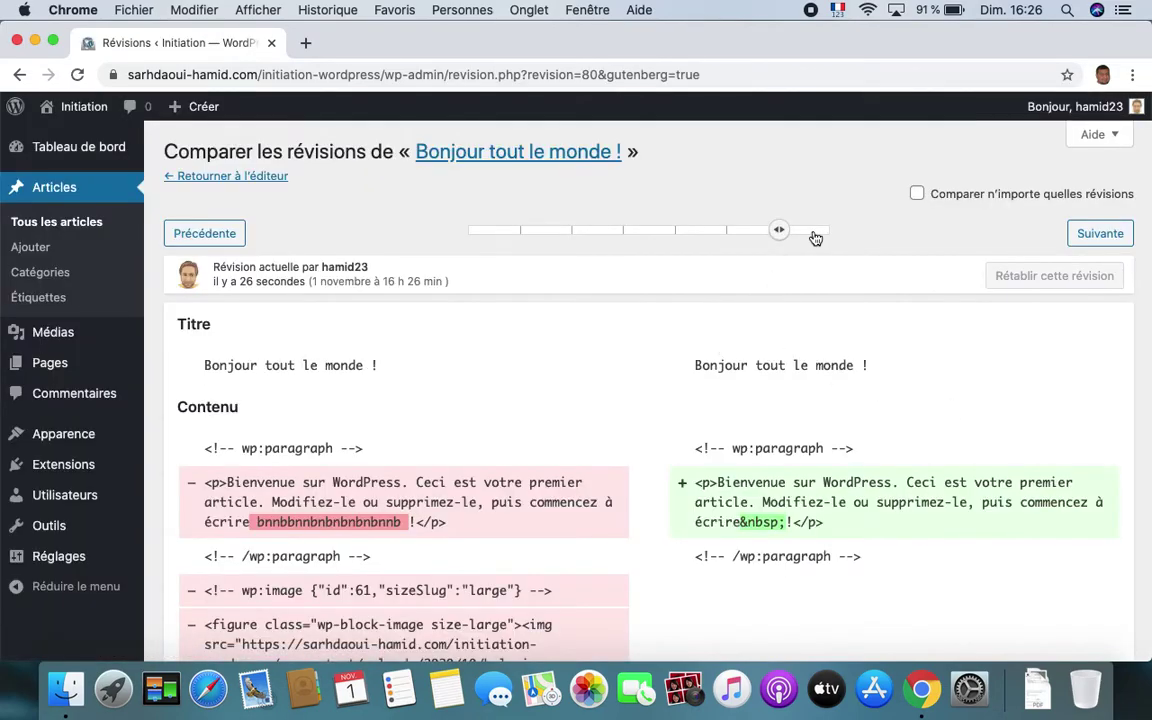
pyautogui.click(817, 235)
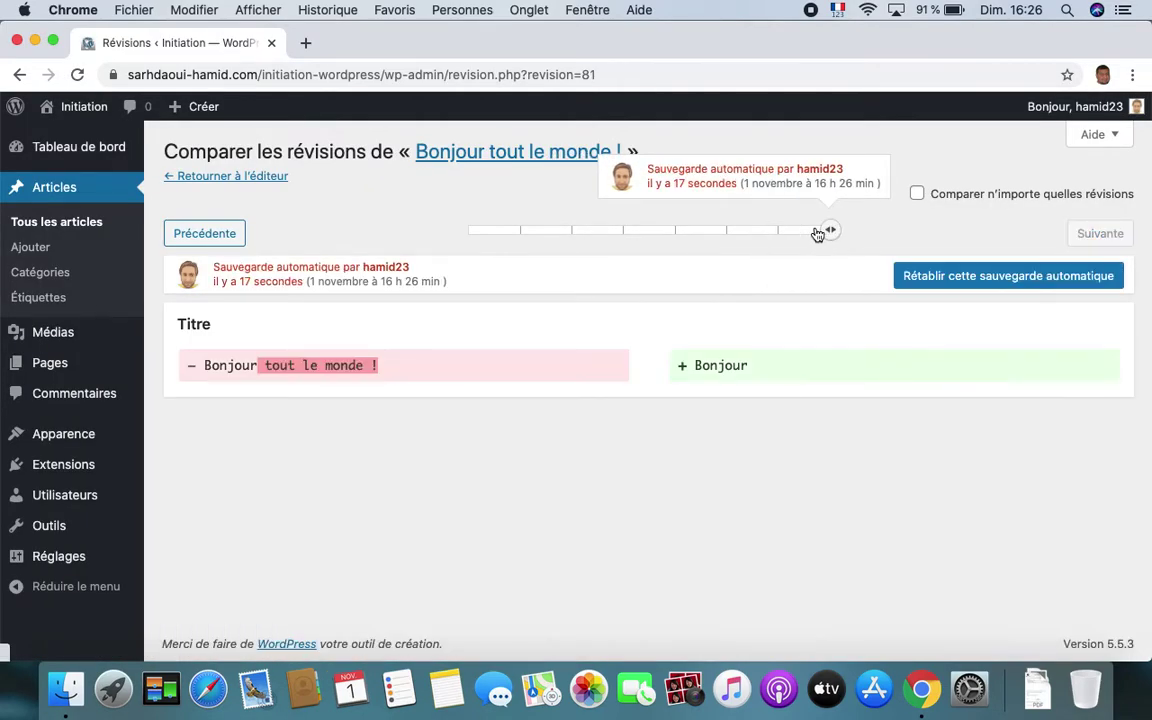
pyautogui.click(741, 238)
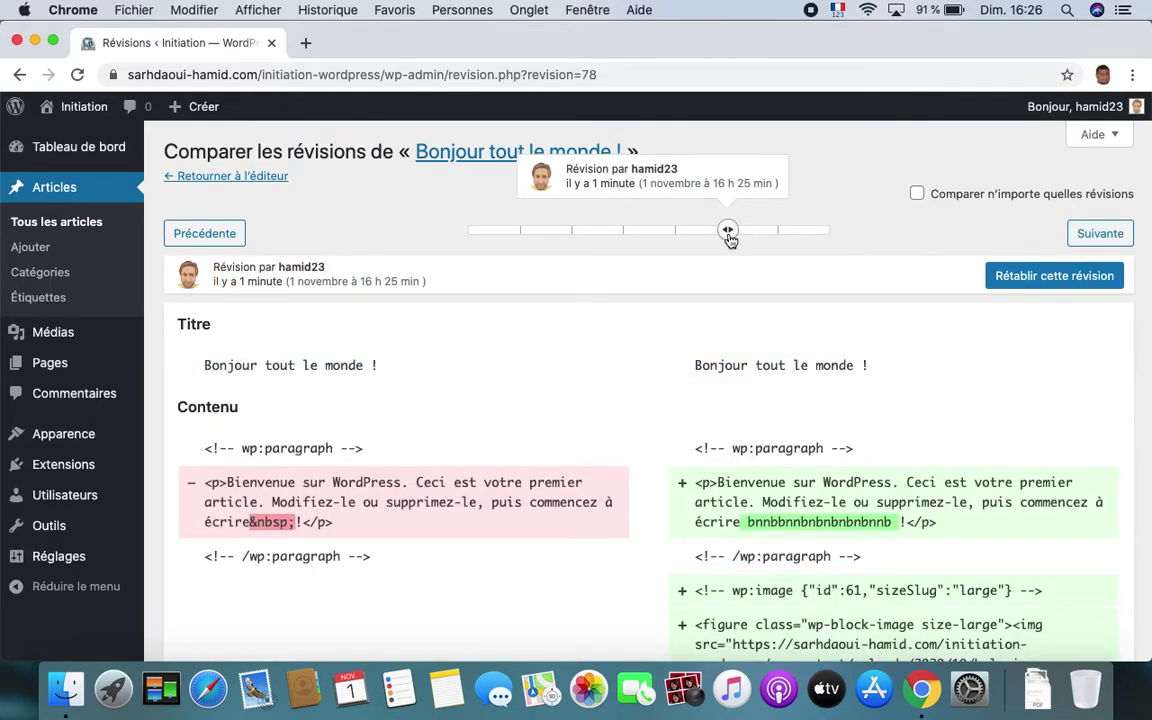
pyautogui.click(1048, 280)
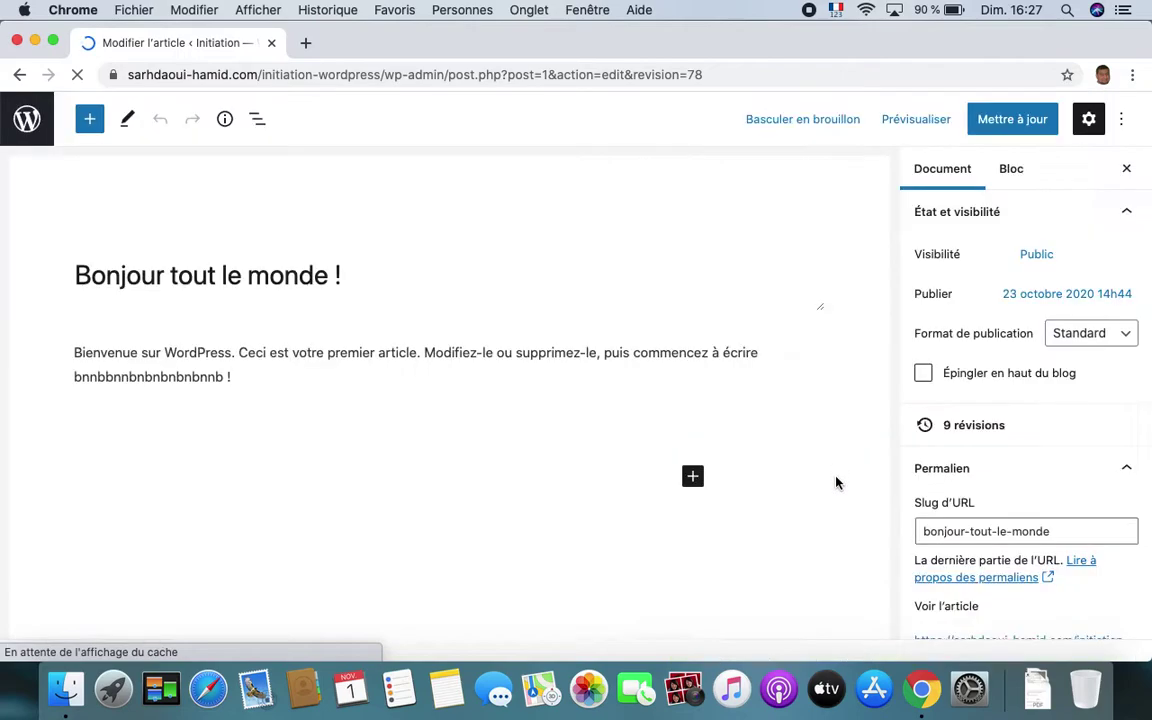
# - Delete the filler text "bnnbbnnbnbnbnbnbnnb" after "écrire" in the paragraph and update the article
pyautogui.scroll(-4, 840, 465)
pyautogui.scroll(4, 840, 465)
pyautogui.click(222, 358)
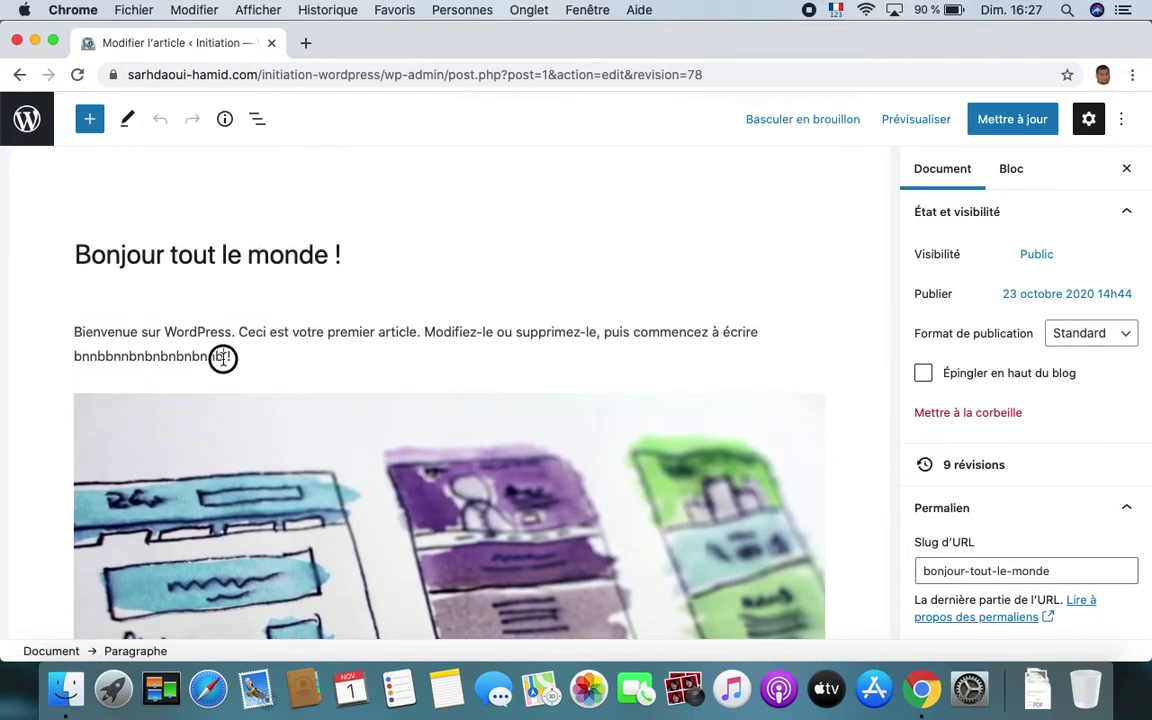
pyautogui.press('BackSpace')
pyautogui.press('BackSpace')
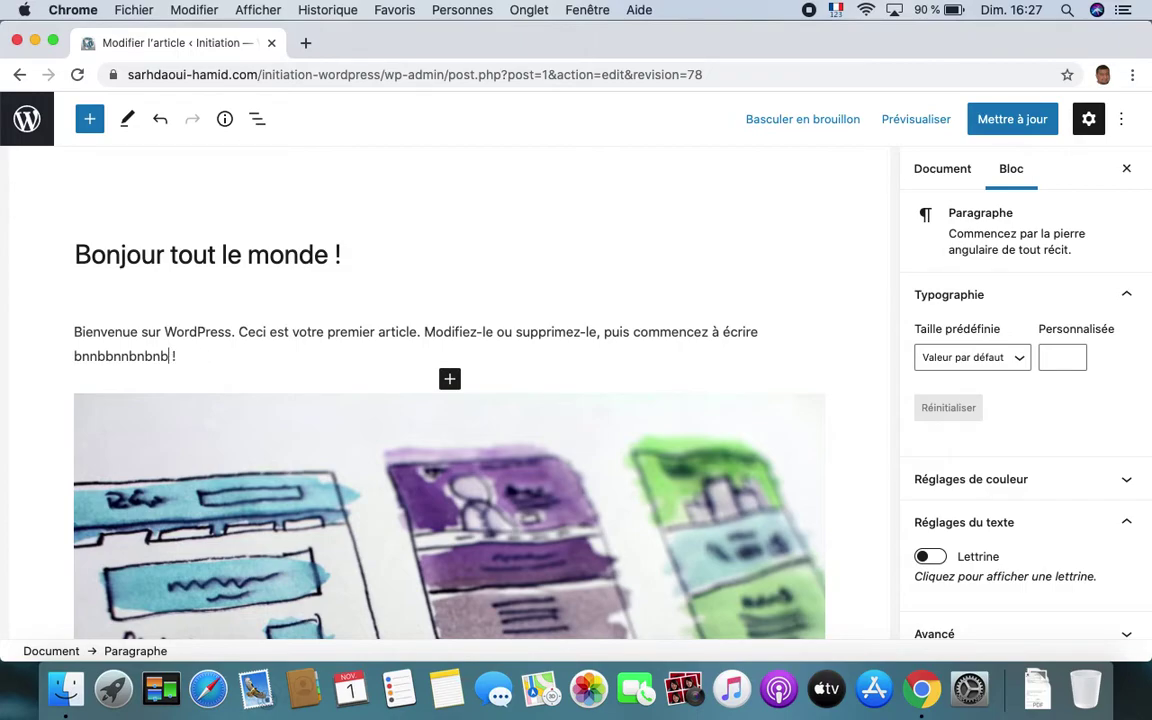
pyautogui.press('BackSpace')
pyautogui.press('BackSpace')
pyautogui.press('BackSpace')
pyautogui.press('BackSpace')
pyautogui.press('BackSpace')
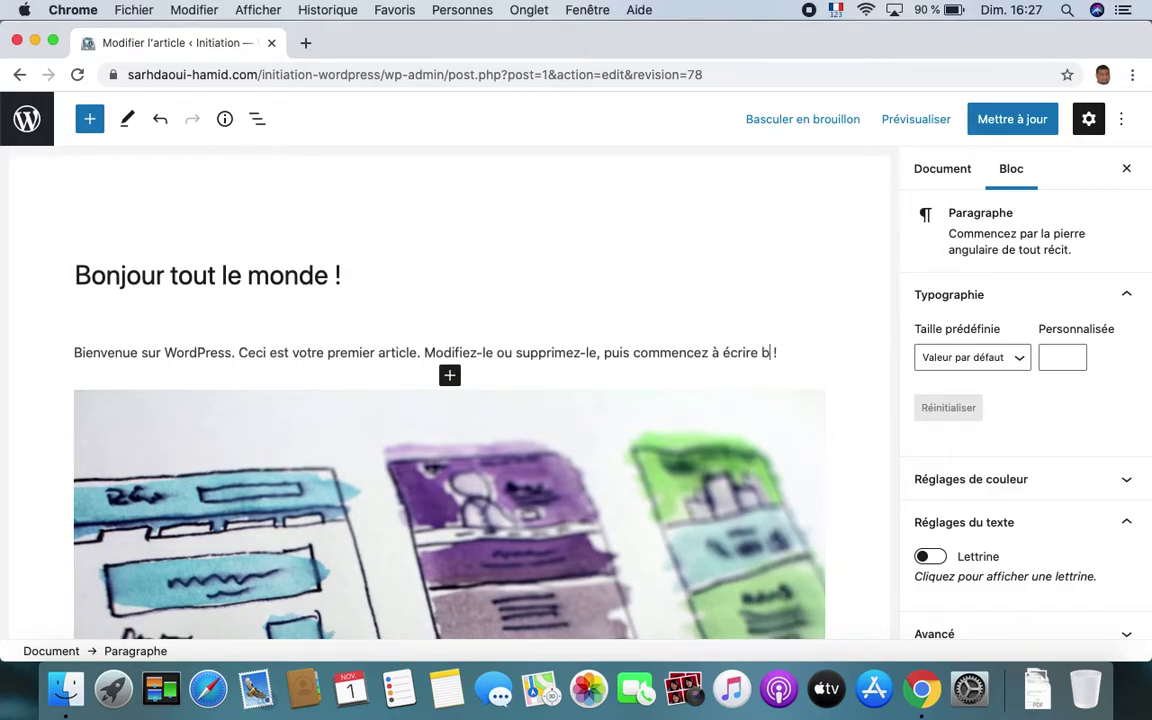
pyautogui.click(1003, 122)
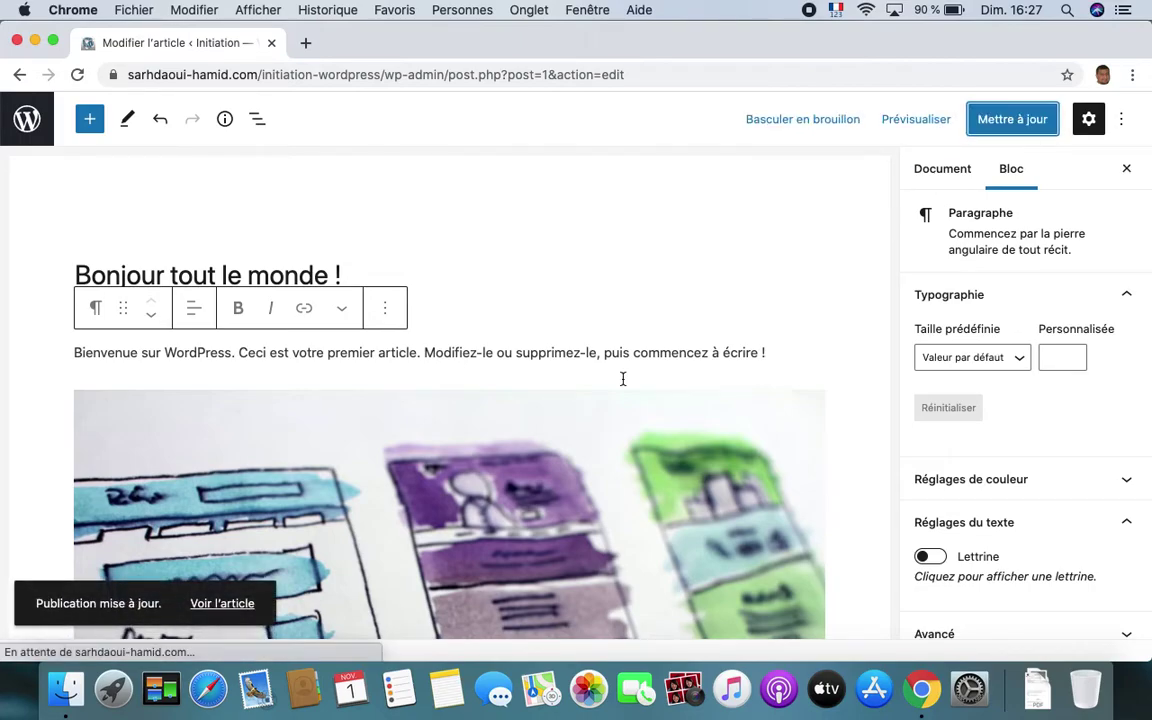
# - Examine the updated article and the permalink, category and tag sections of its document settings
pyautogui.scroll(-5, 622, 383)
pyautogui.scroll(-5, 622, 383)
pyautogui.scroll(8, 622, 385)
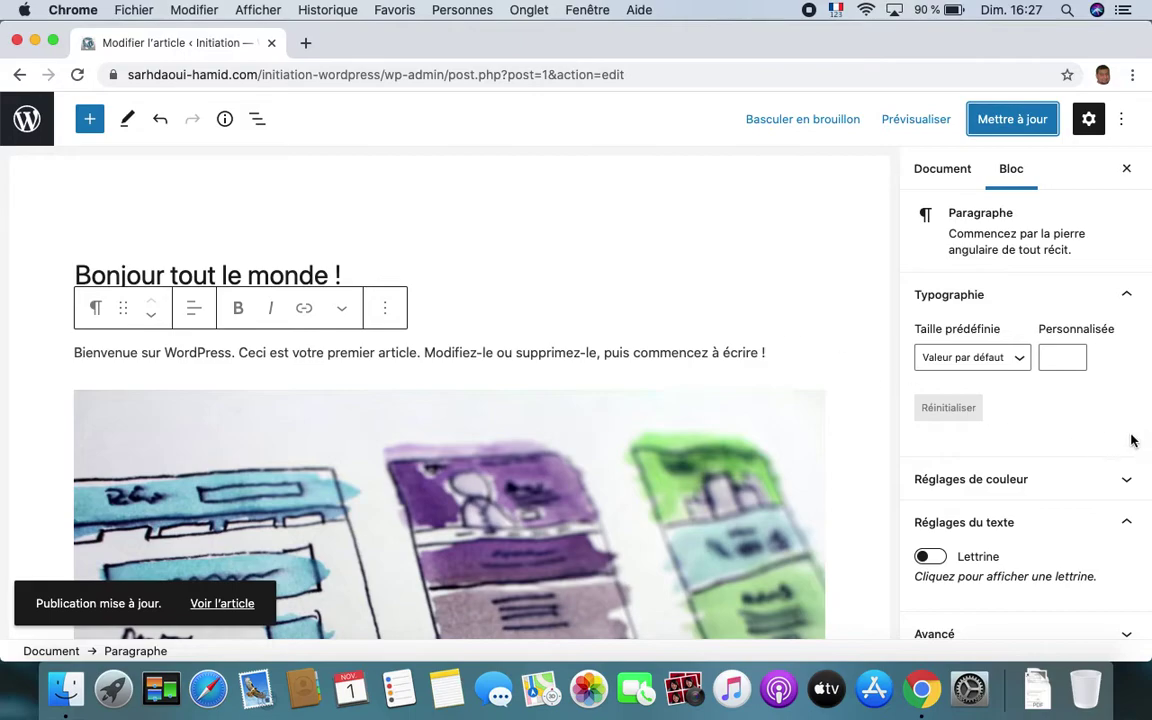
pyautogui.scroll(-1, 977, 432)
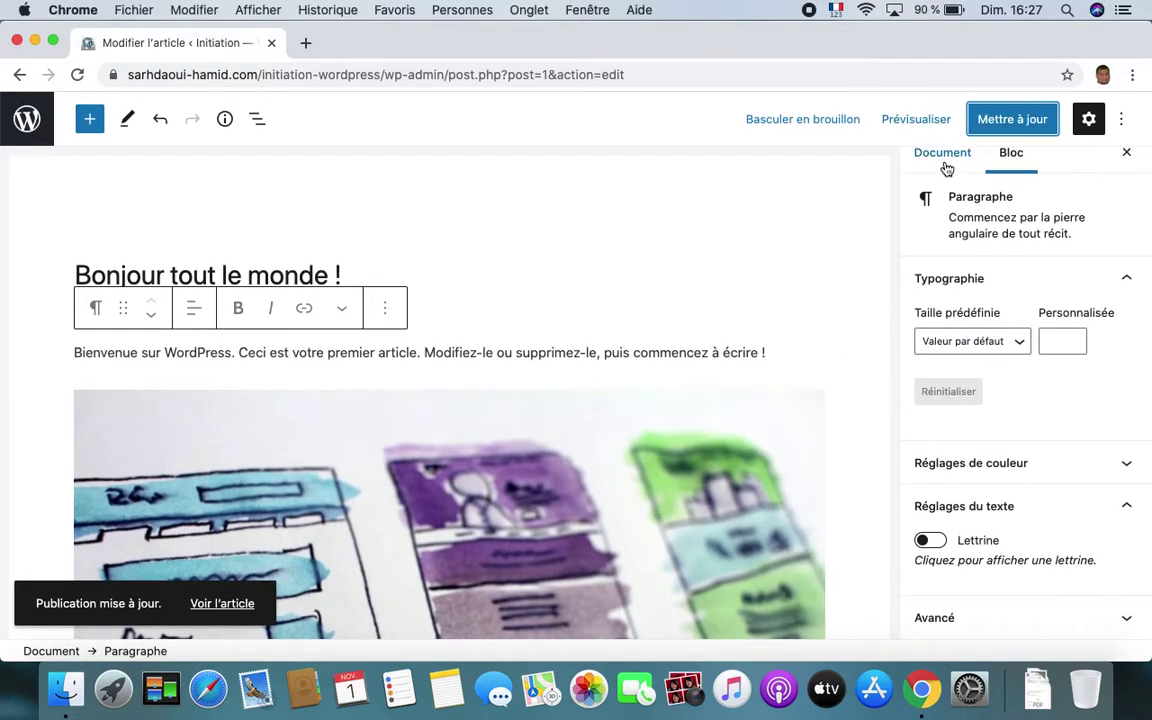
pyautogui.click(944, 158)
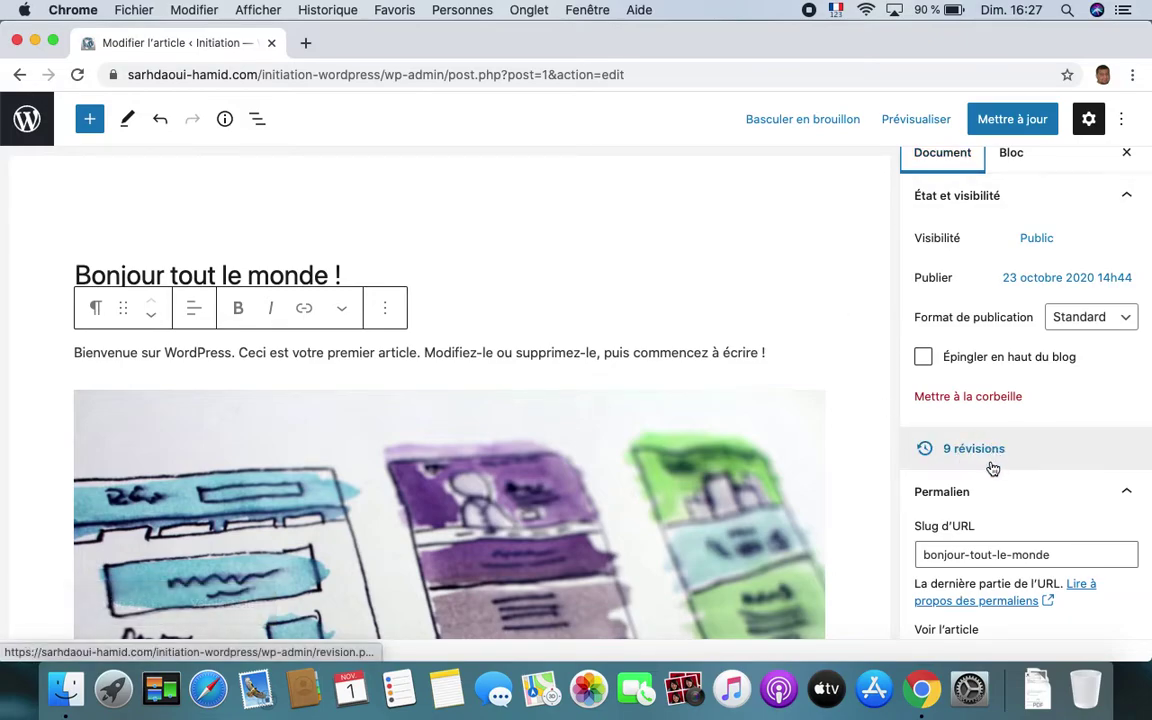
pyautogui.scroll(-5, 993, 468)
pyautogui.scroll(-1, 993, 468)
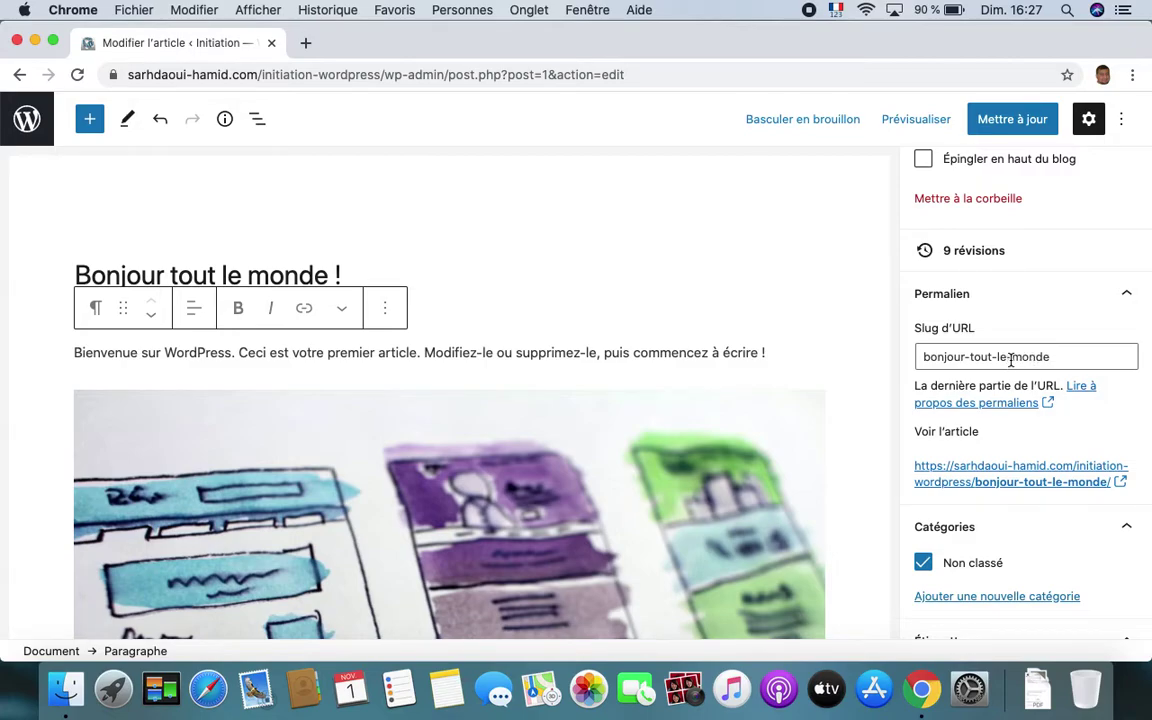
pyautogui.scroll(-3, 1087, 488)
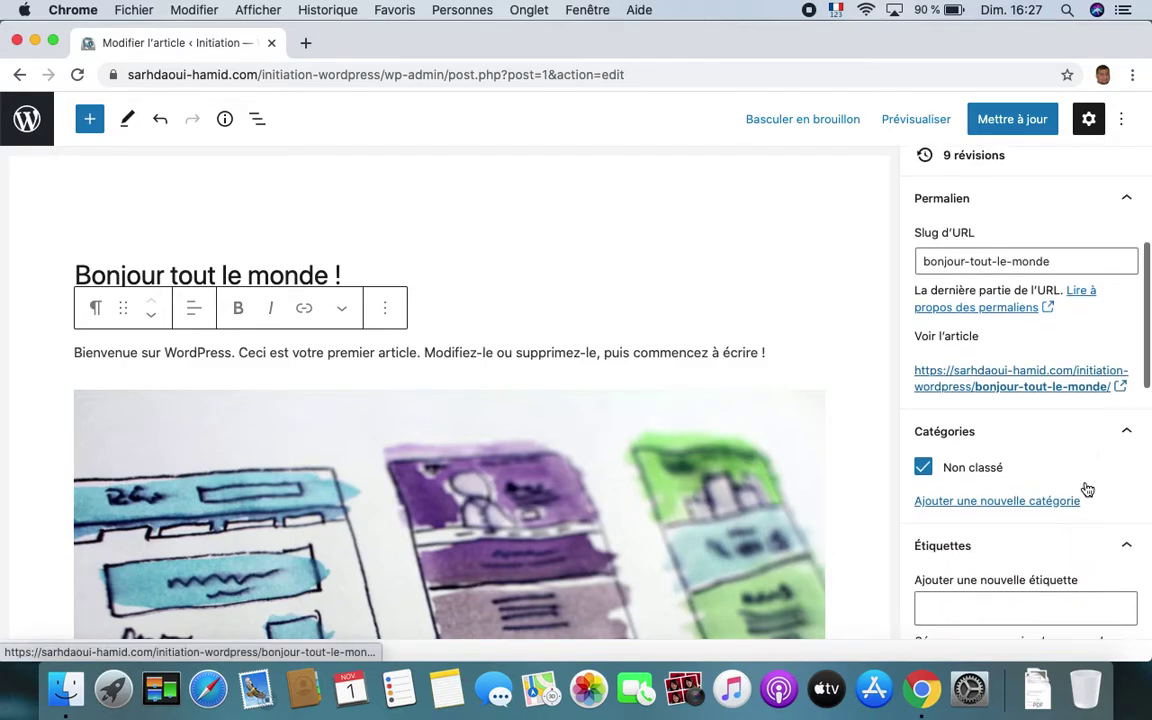
# - Add a new category named "Football" to the article and remove the article from the "Non classé" category
pyautogui.scroll(-2, 1087, 488)
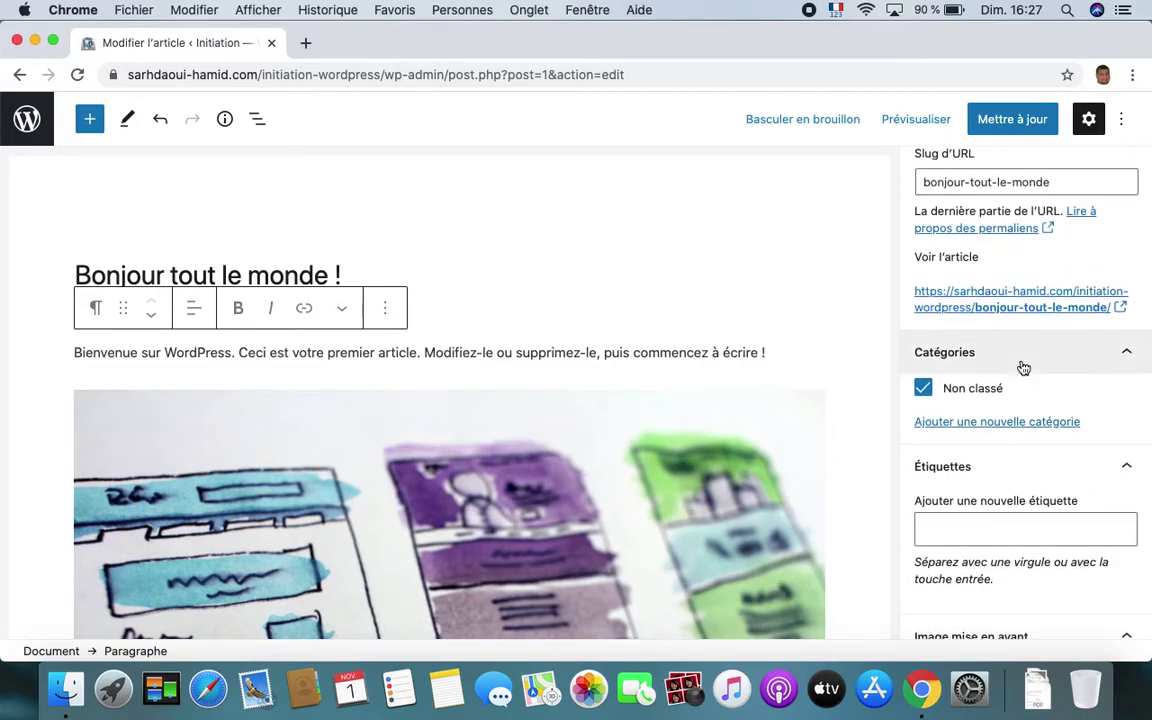
pyautogui.scroll(-2, 1022, 366)
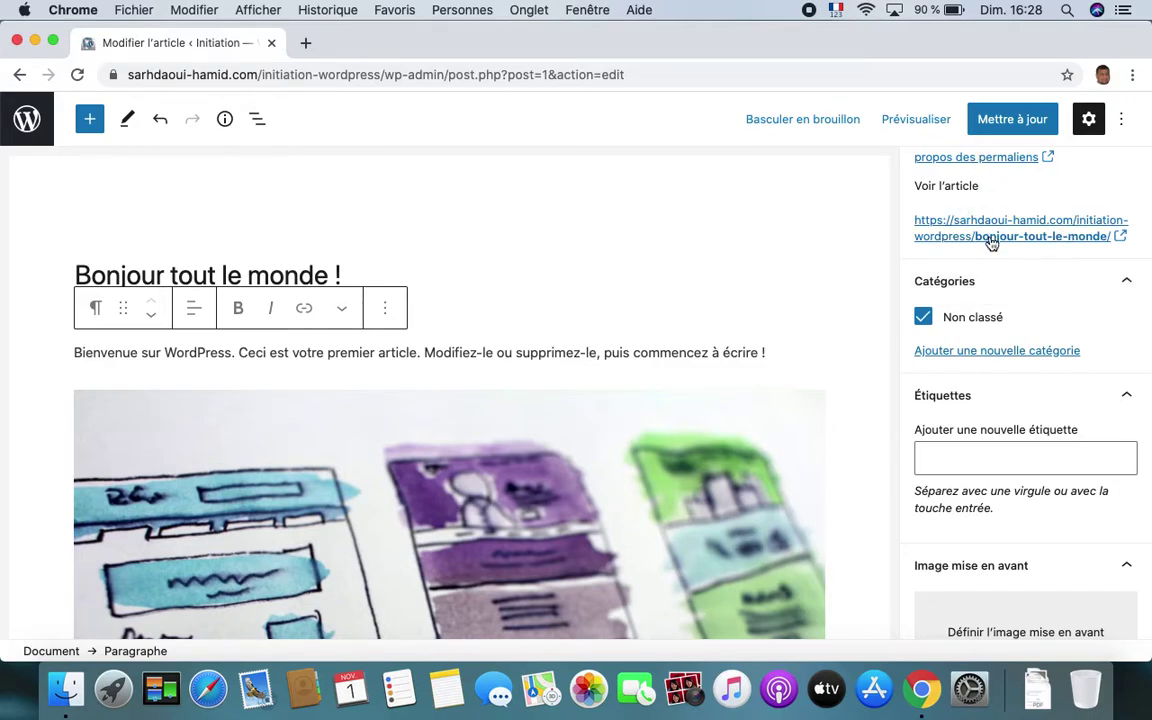
pyautogui.scroll(2, 1062, 237)
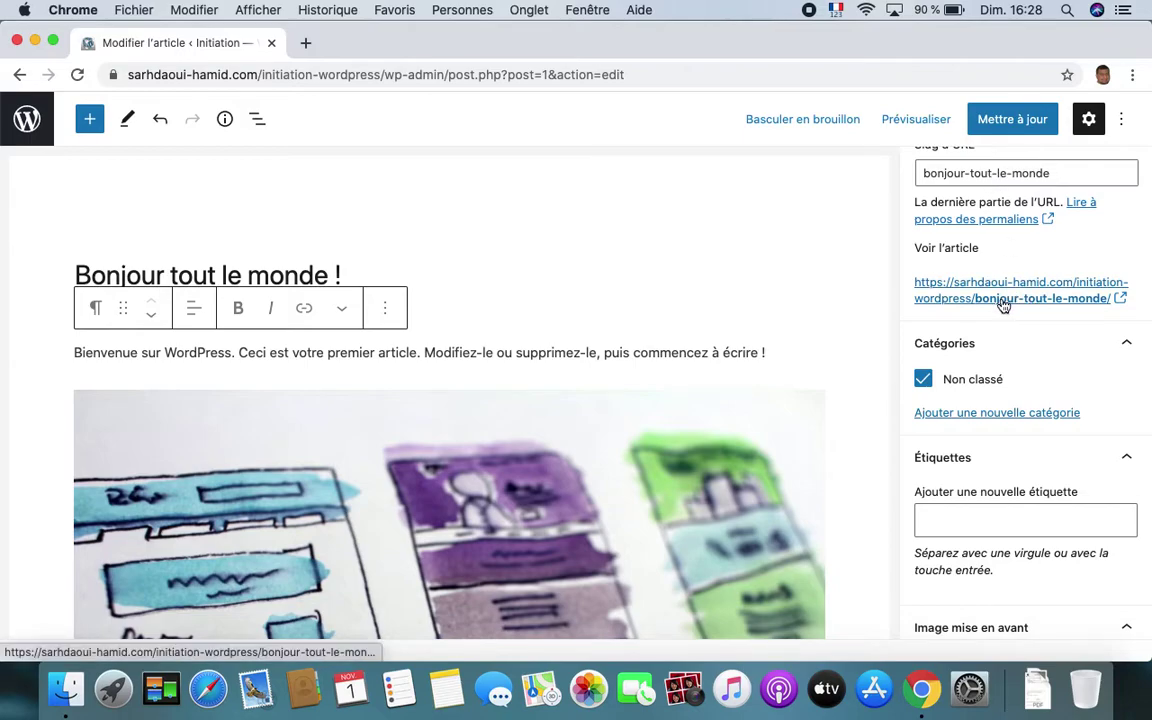
pyautogui.scroll(-3, 970, 395)
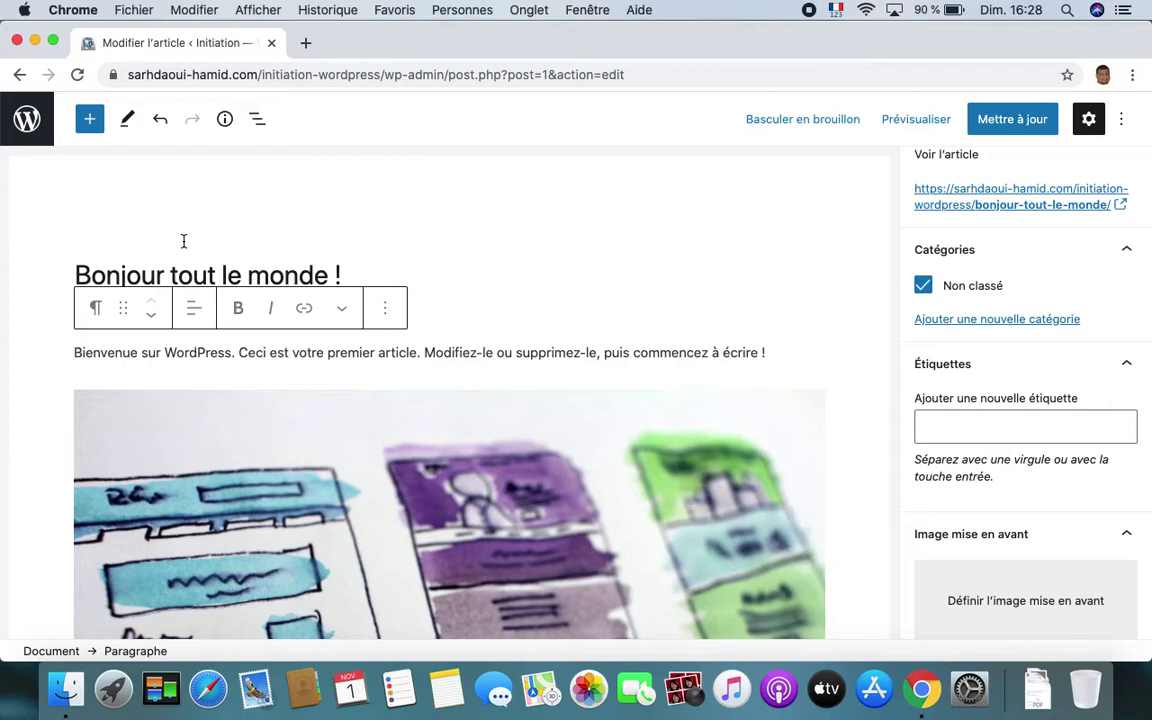
pyautogui.click(983, 322)
pyautogui.click(951, 376)
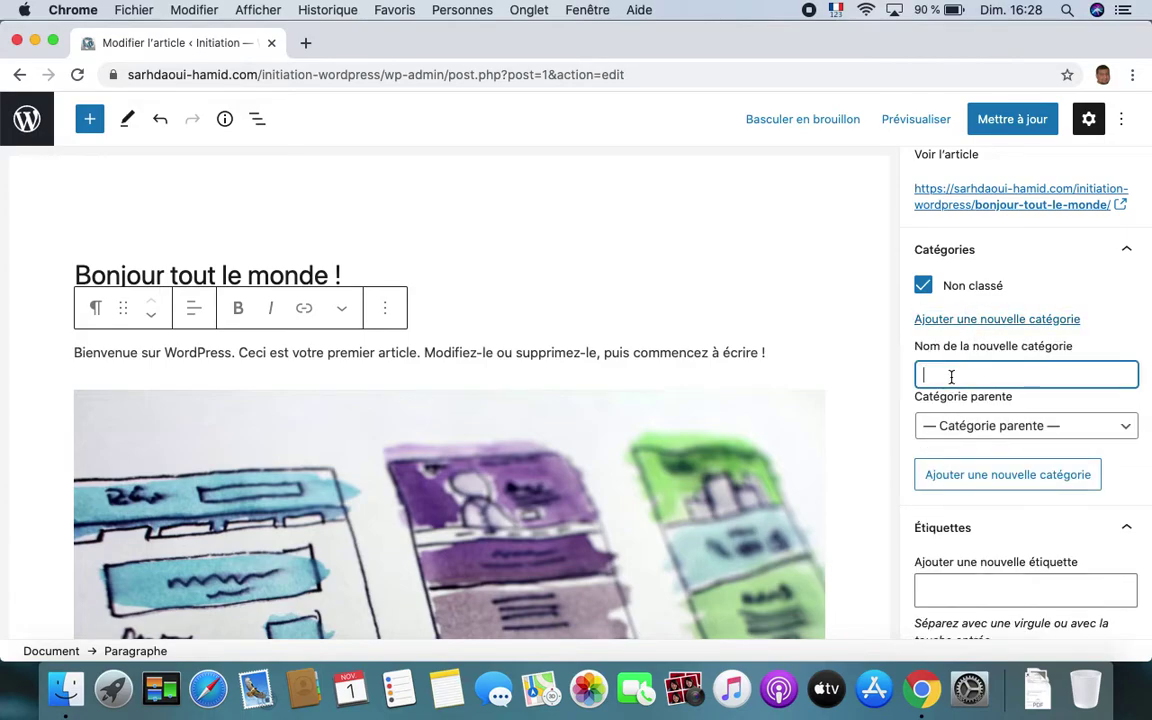
pyautogui.write('Football')
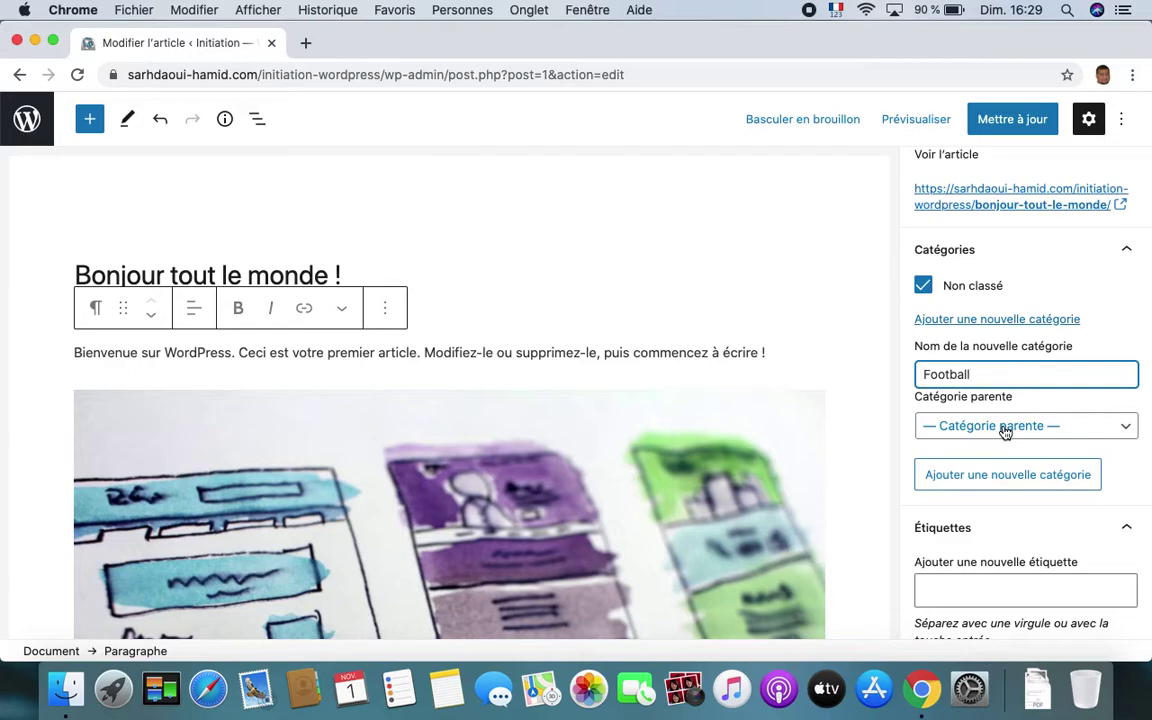
pyautogui.click(1001, 489)
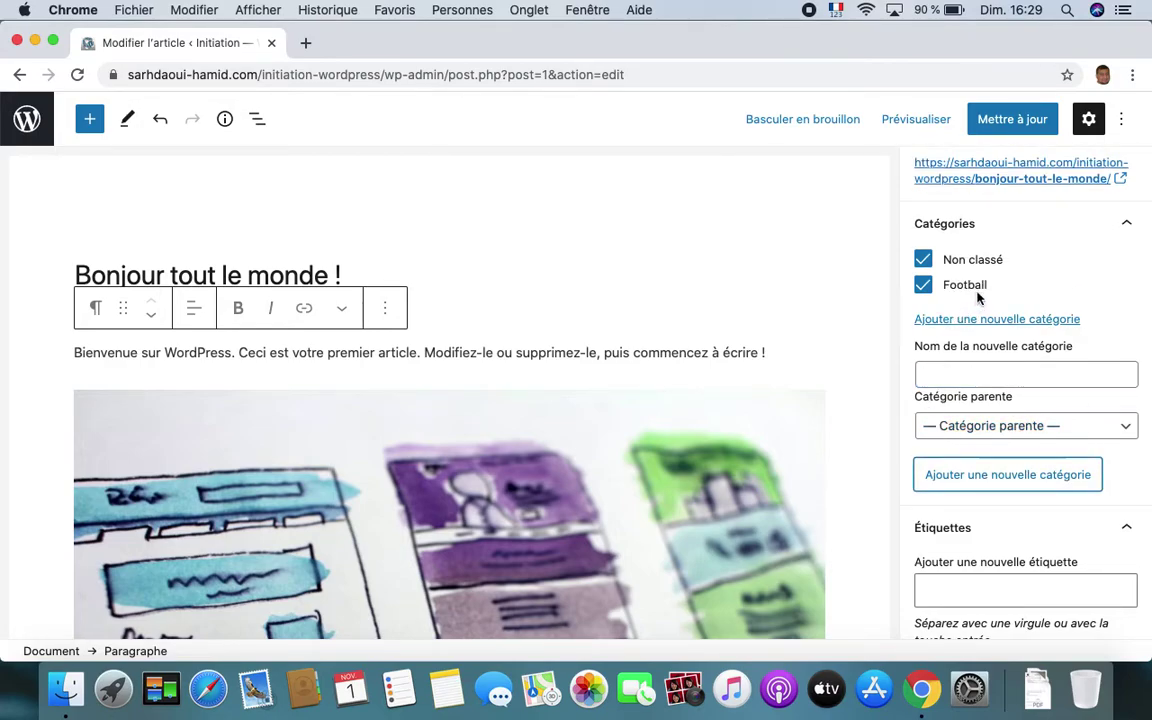
pyautogui.click(924, 259)
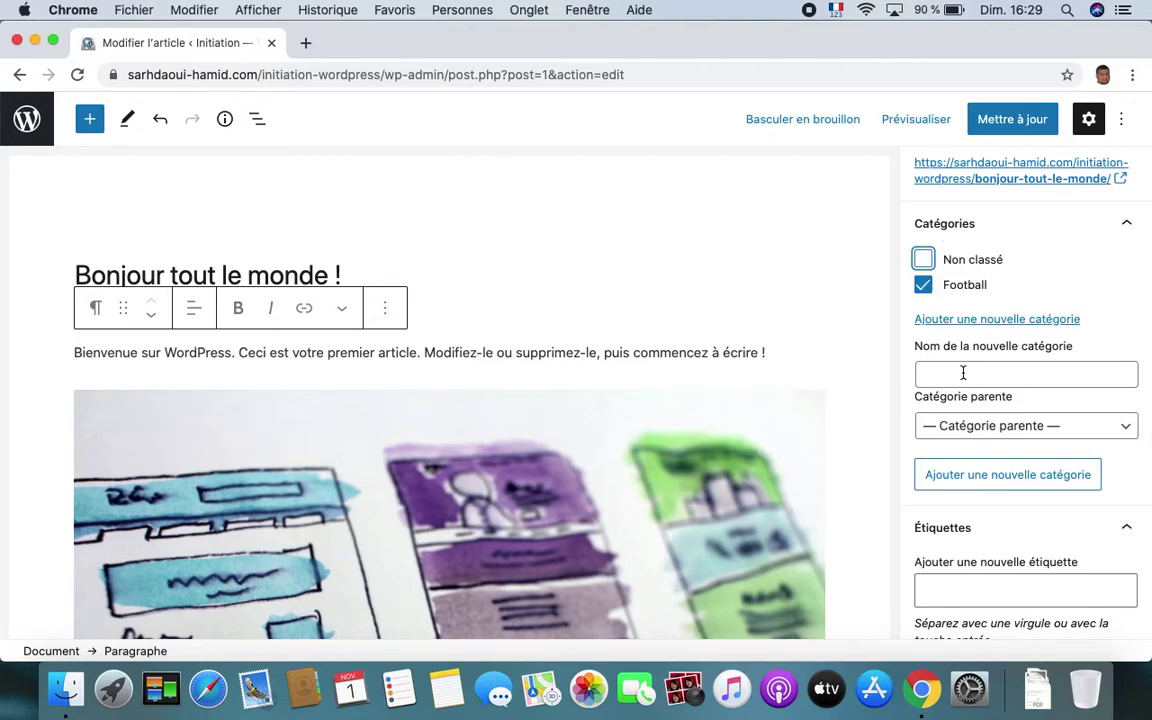
# - Create a second category named "Tennis" without a parent and leave it unassigned from the article
pyautogui.click(993, 320)
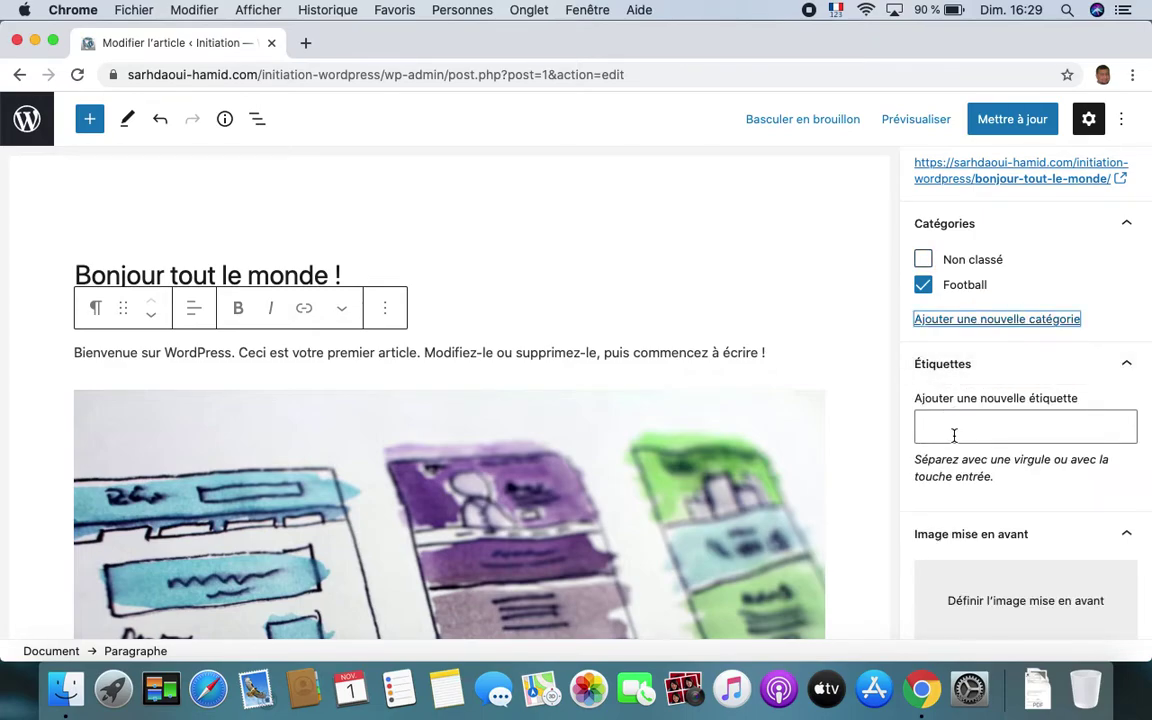
pyautogui.click(956, 321)
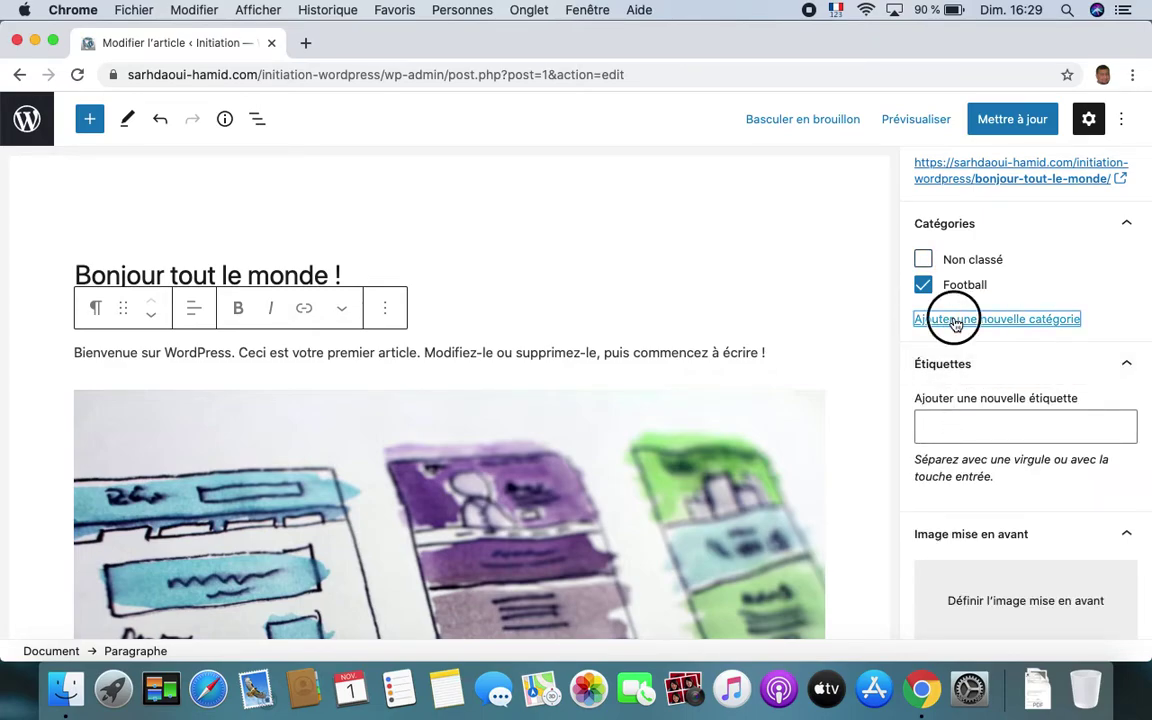
pyautogui.click(954, 370)
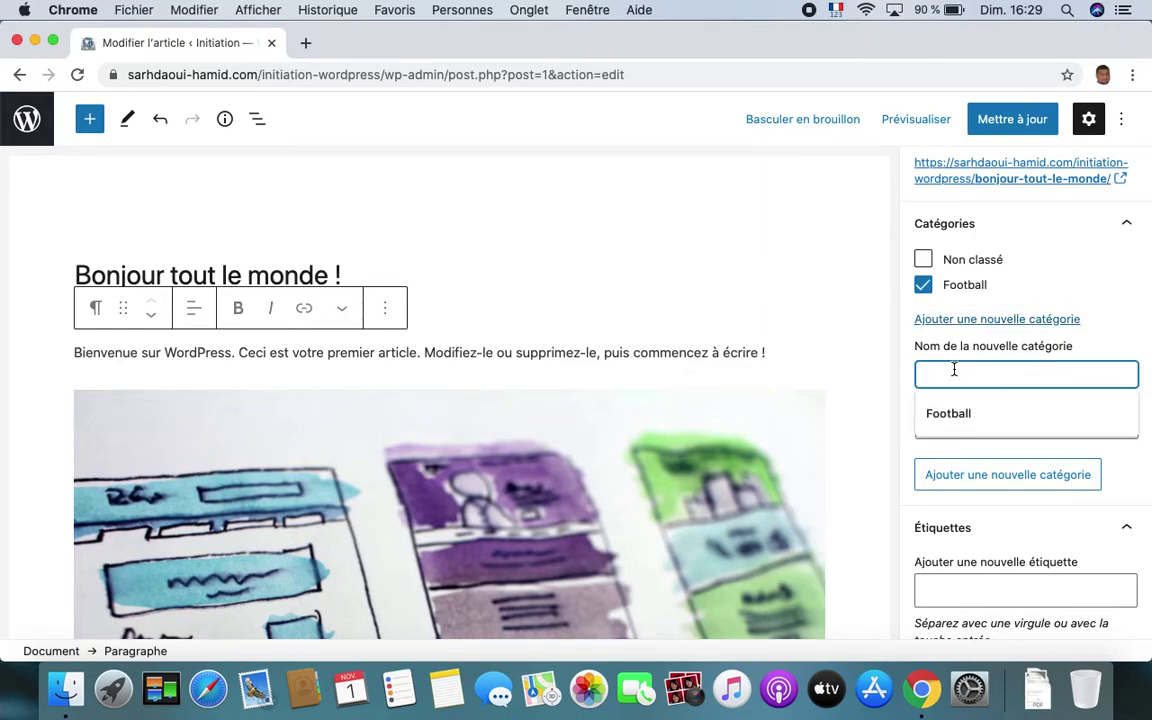
pyautogui.write('Tennis')
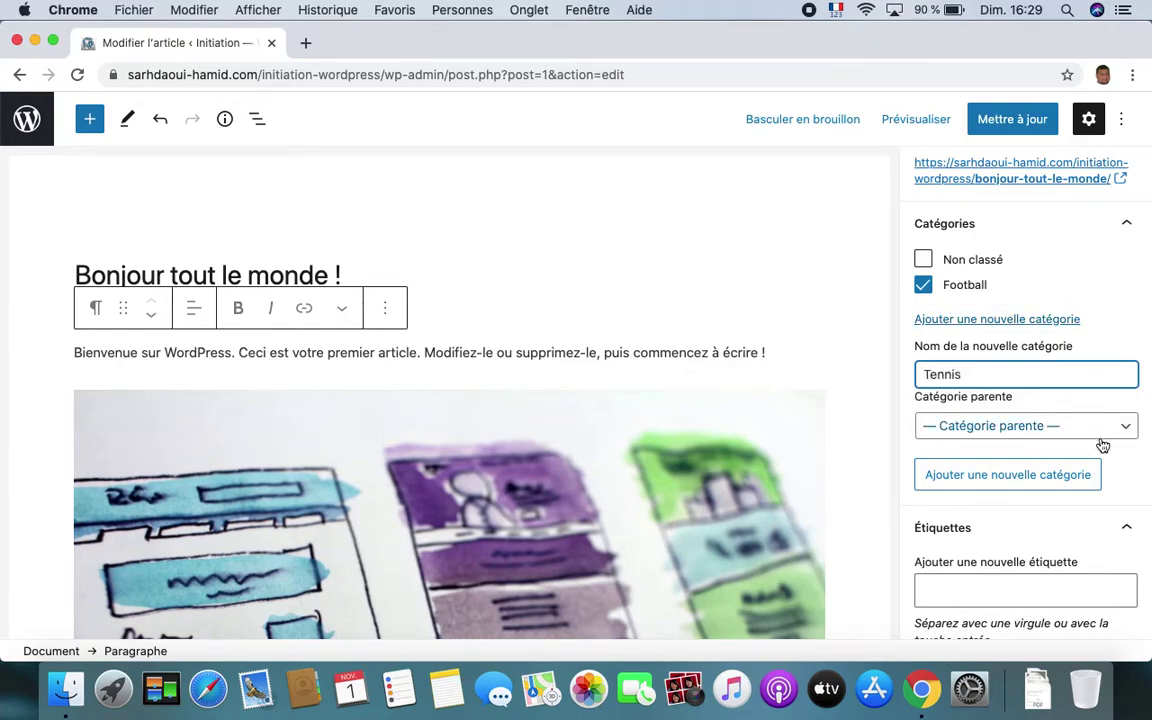
pyautogui.click(1035, 478)
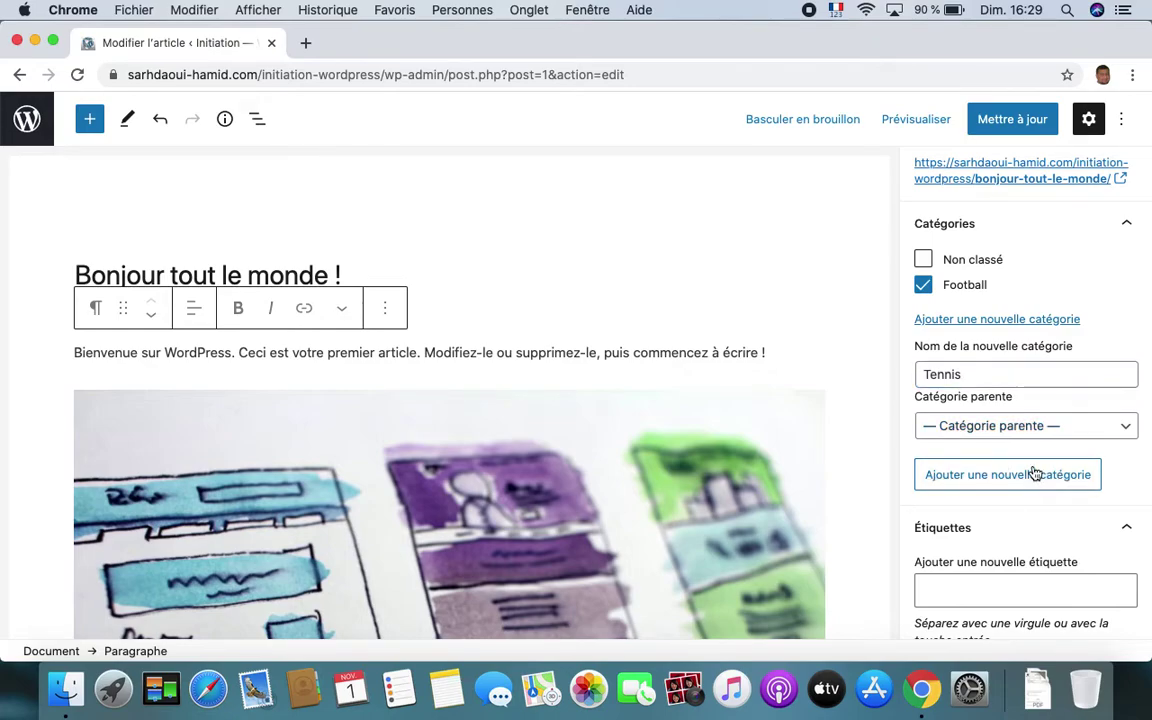
pyautogui.click(923, 259)
pyautogui.scroll(2, 1048, 272)
pyautogui.scroll(1, 1040, 290)
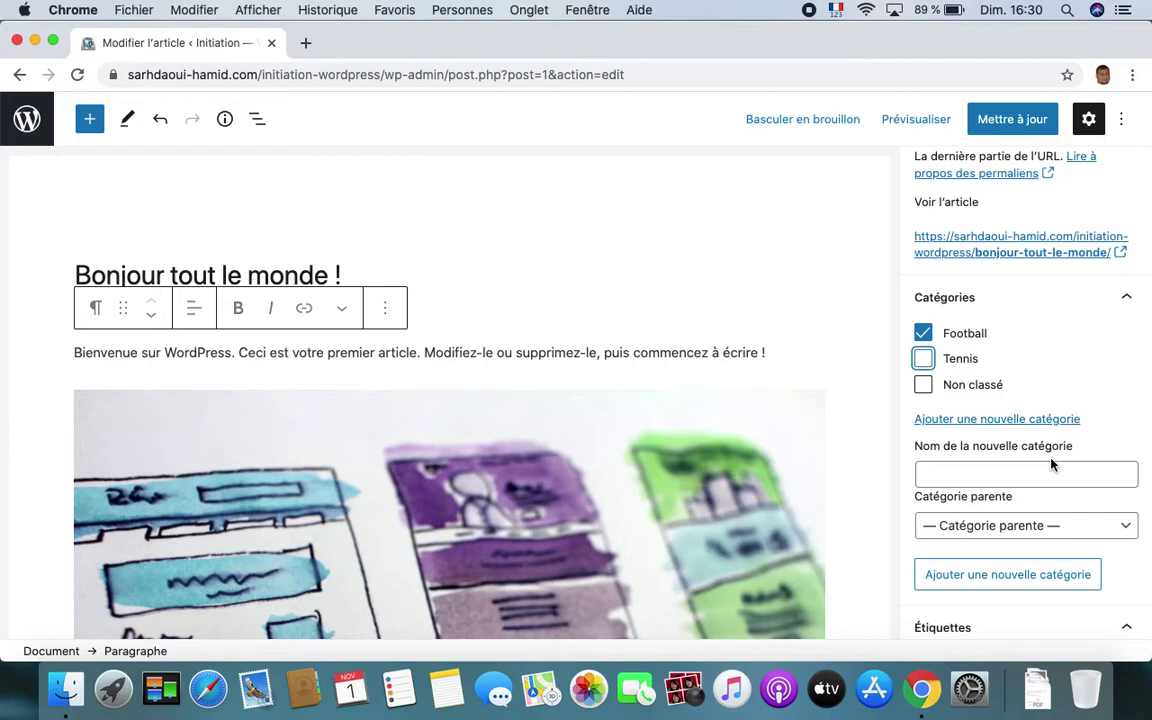
# - Add the tag "France" to the article
pyautogui.scroll(-3, 1040, 400)
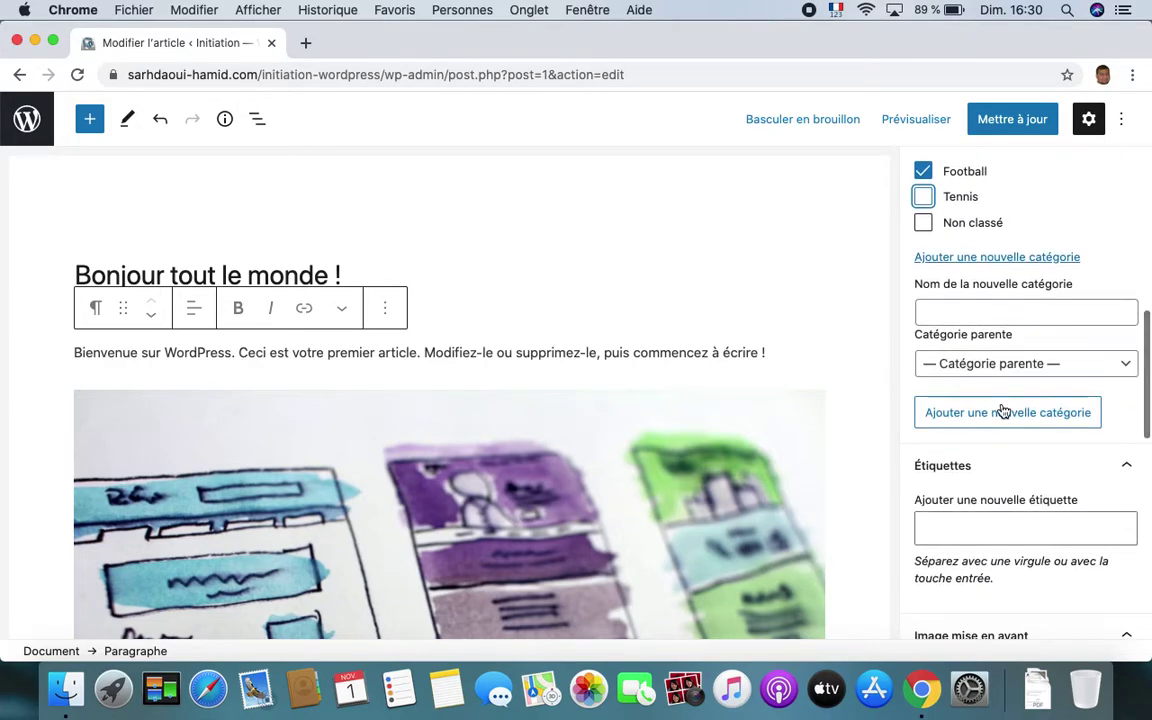
pyautogui.scroll(-2, 986, 480)
pyautogui.scroll(-2, 986, 476)
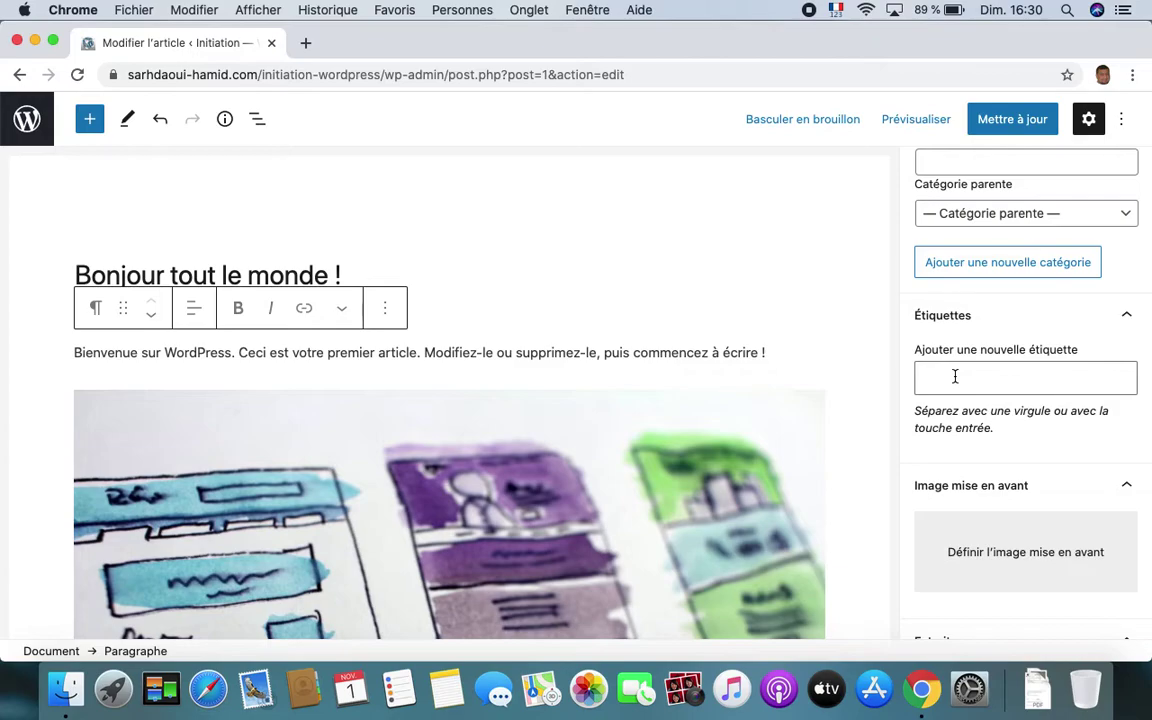
pyautogui.scroll(4, 951, 352)
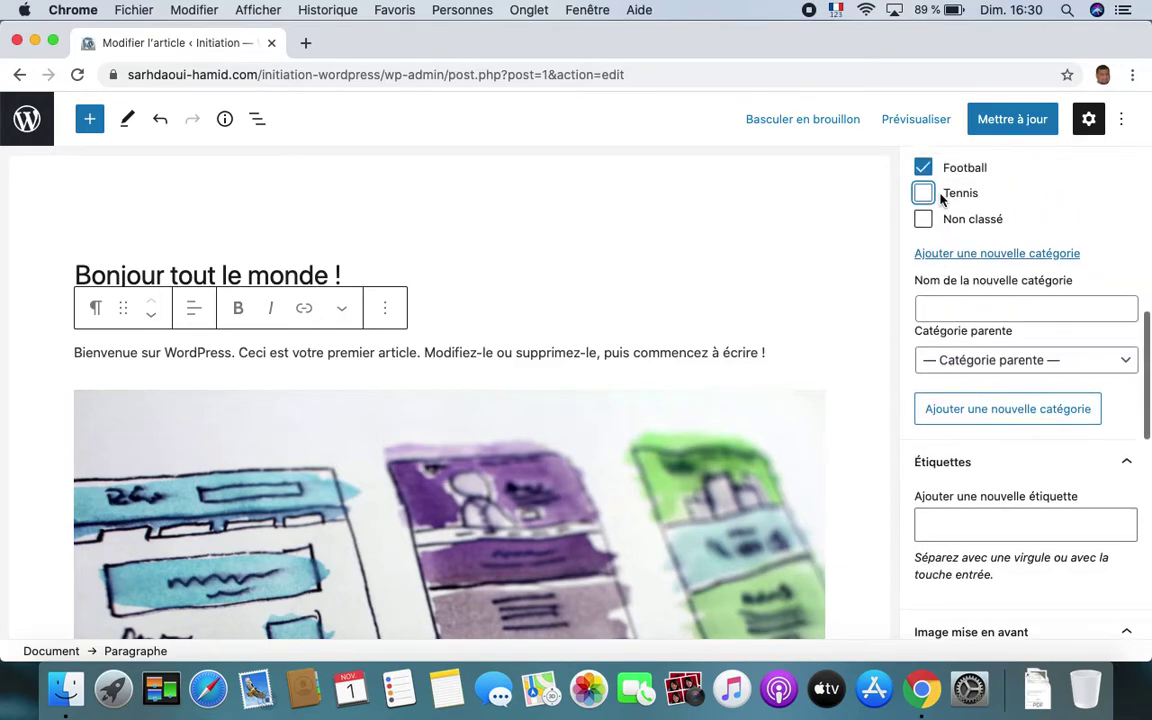
pyautogui.scroll(-5, 930, 180)
pyautogui.scroll(-1, 968, 178)
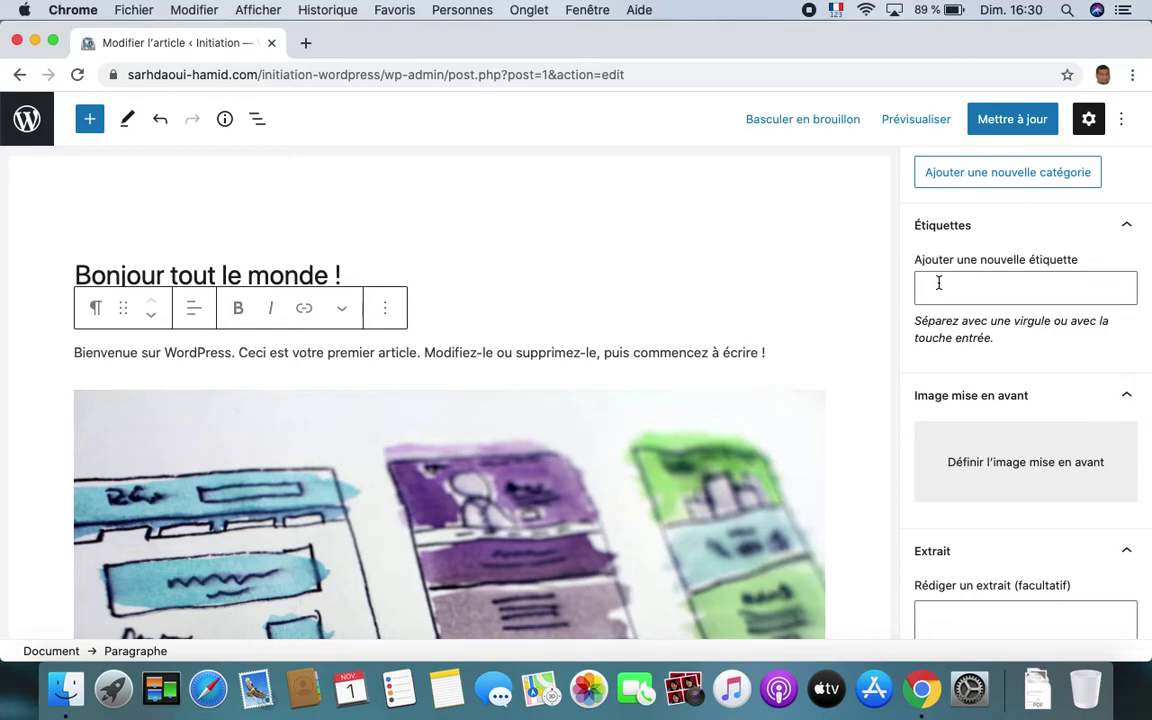
pyautogui.click(949, 291)
pyautogui.scroll(5, 918, 258)
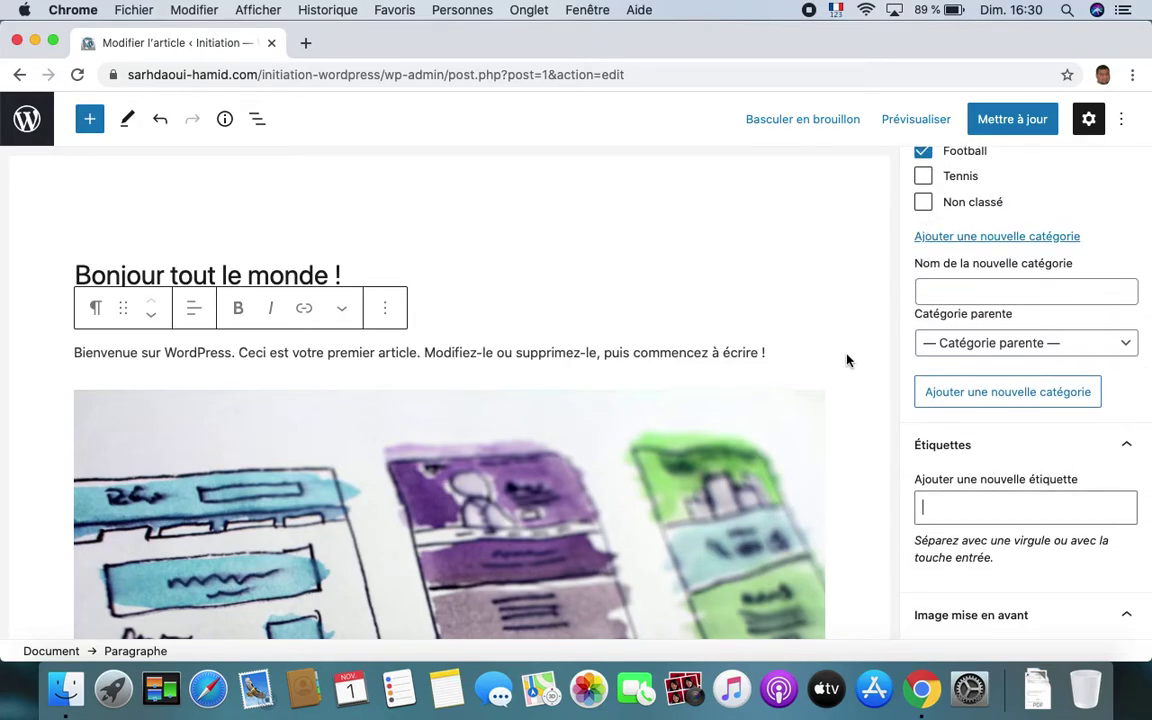
pyautogui.scroll(-2, 903, 460)
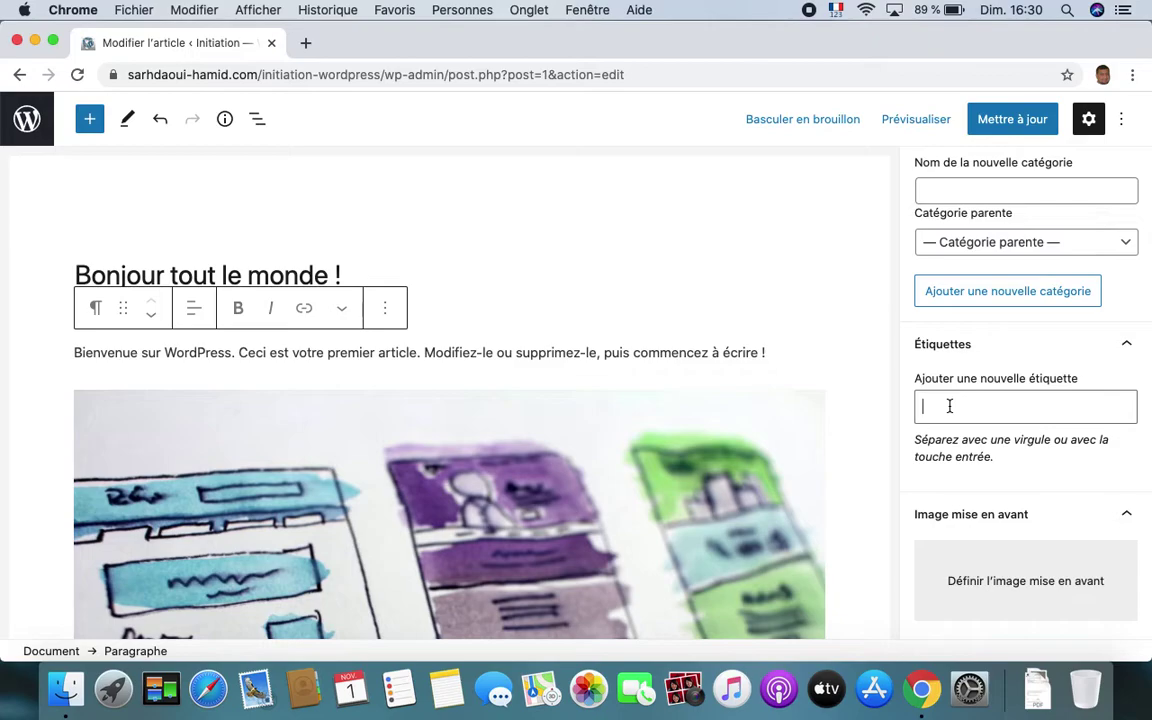
pyautogui.write('France')
pyautogui.scroll(3, 1008, 432)
pyautogui.scroll(2, 1008, 430)
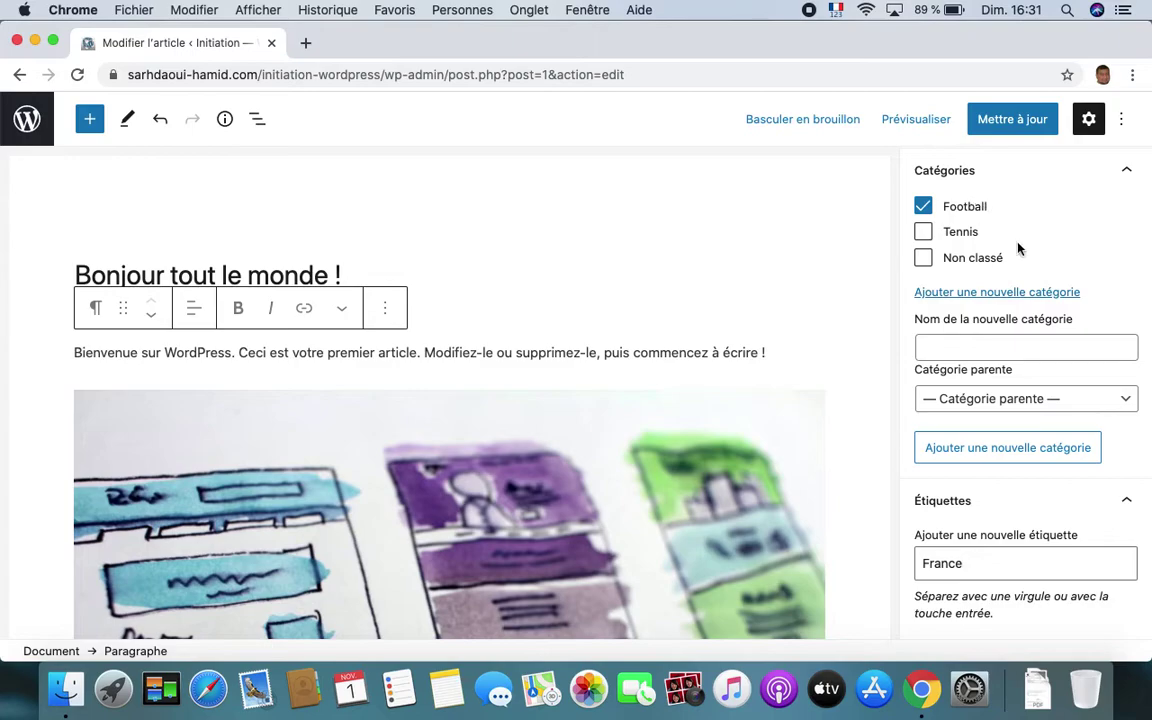
pyautogui.scroll(-5, 1018, 247)
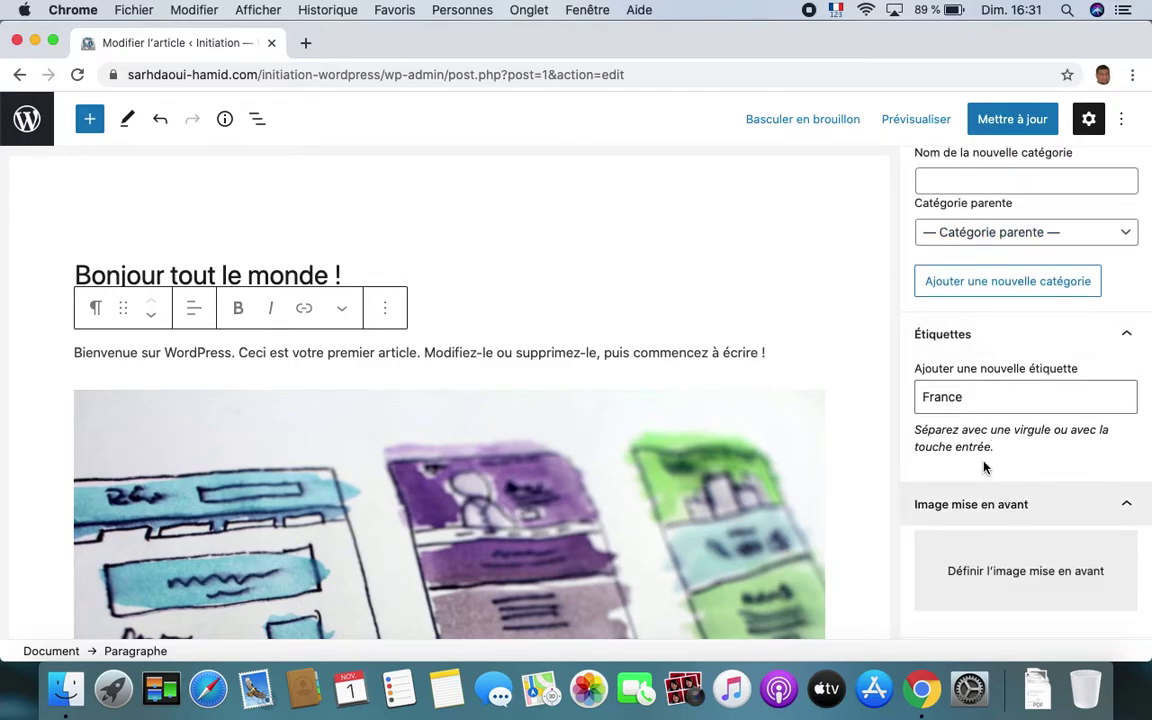
pyautogui.scroll(-2, 983, 450)
pyautogui.scroll(-1, 981, 425)
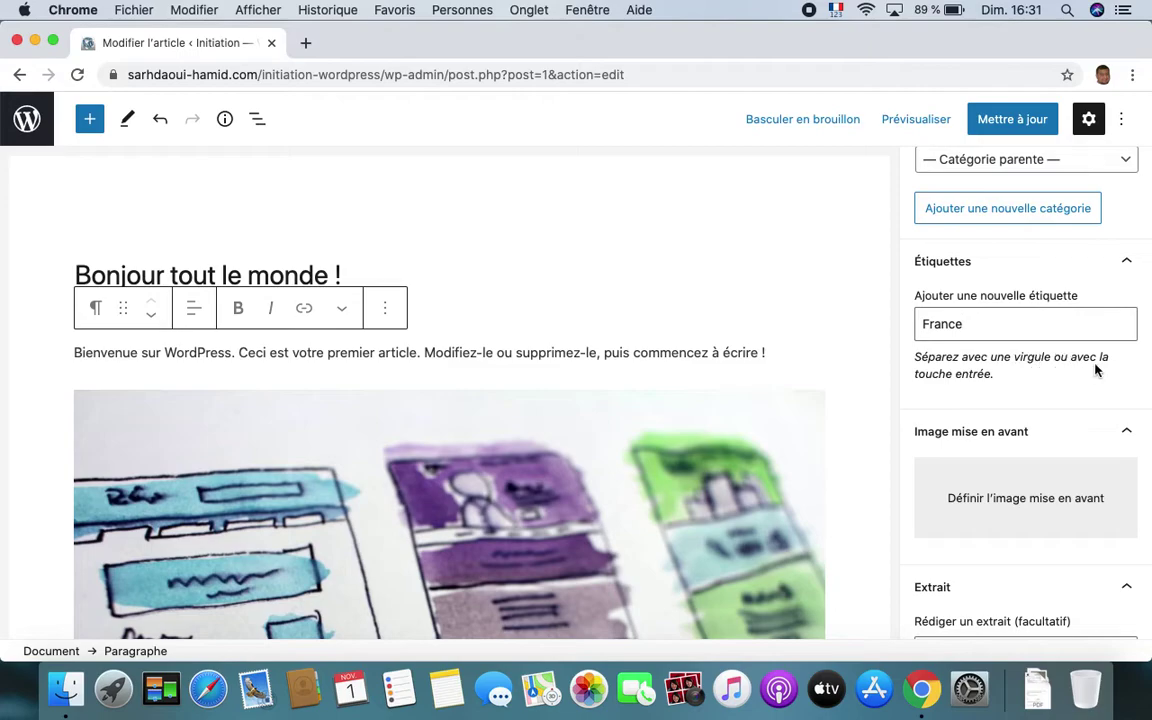
pyautogui.press('Return')
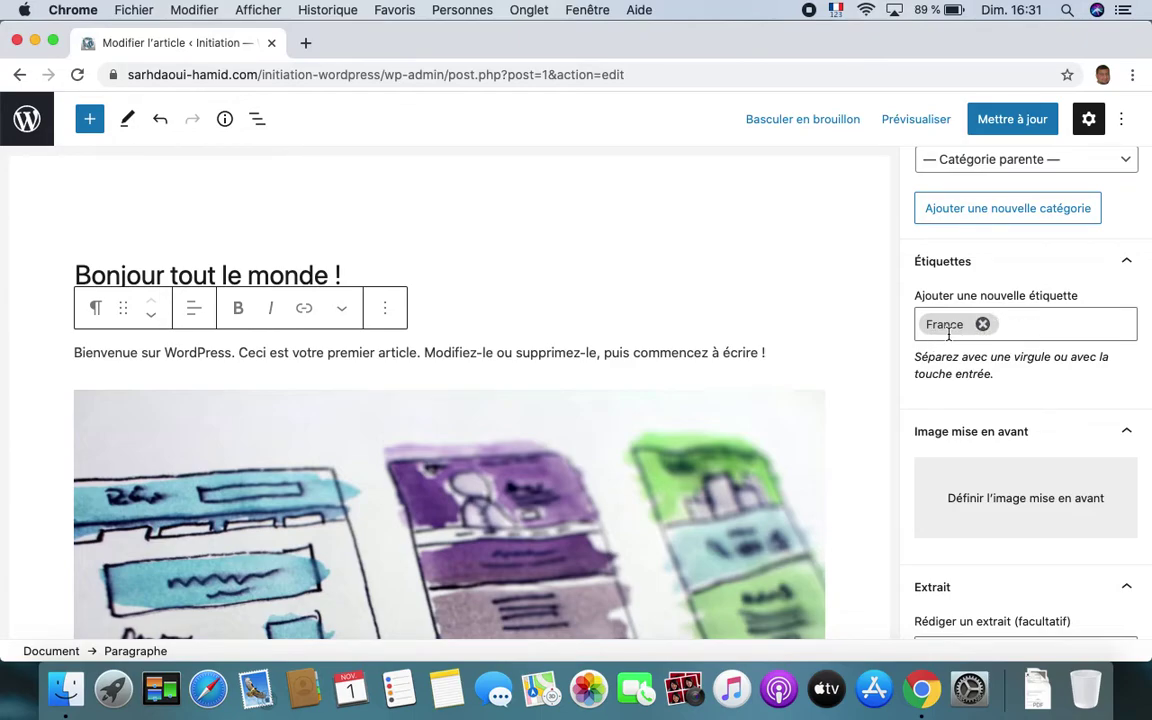
# - Set the program code picture from the media library as the article's featured image
pyautogui.scroll(-3, 1041, 425)
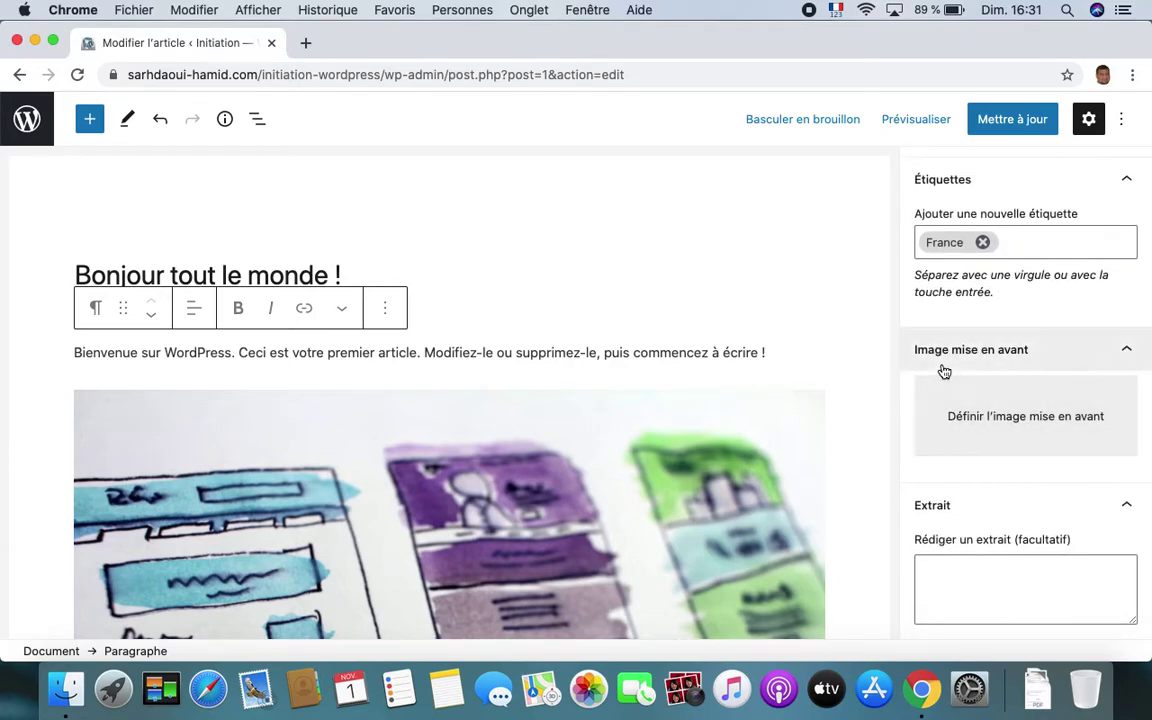
pyautogui.click(1001, 433)
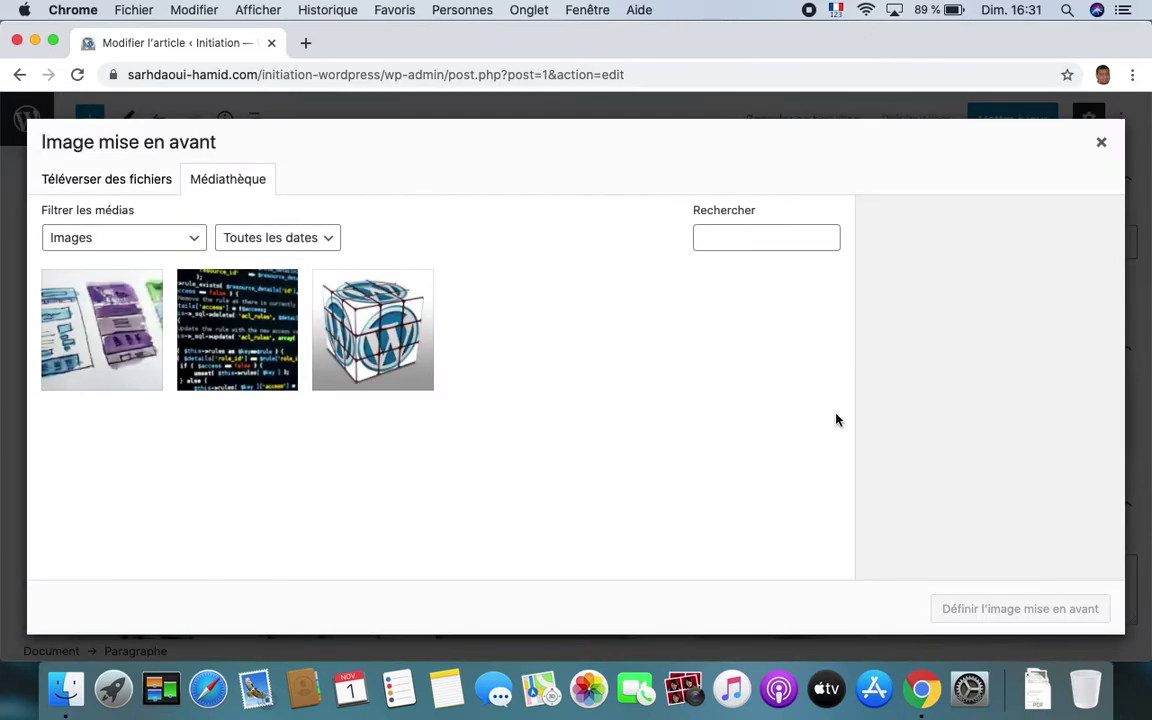
pyautogui.click(262, 333)
pyautogui.click(1066, 609)
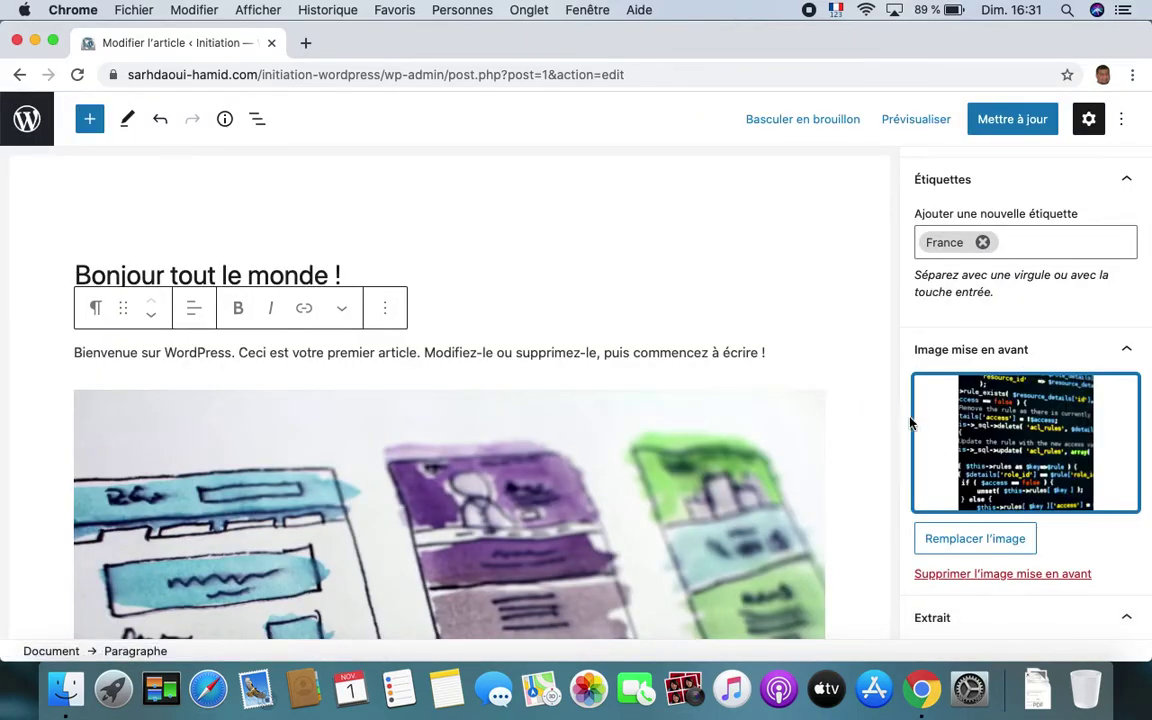
# - Examine the excerpt section and the Astra settings, including the available options for the sidebar column
pyautogui.scroll(-3, 1070, 511)
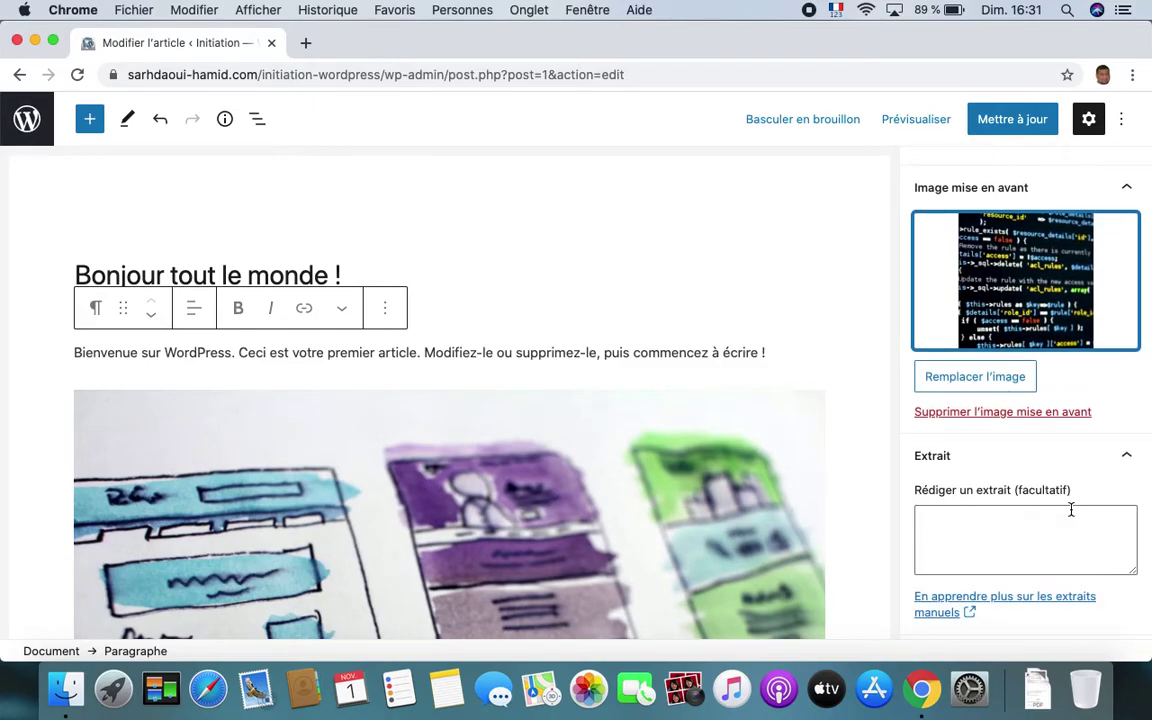
pyautogui.scroll(-5, 730, 362)
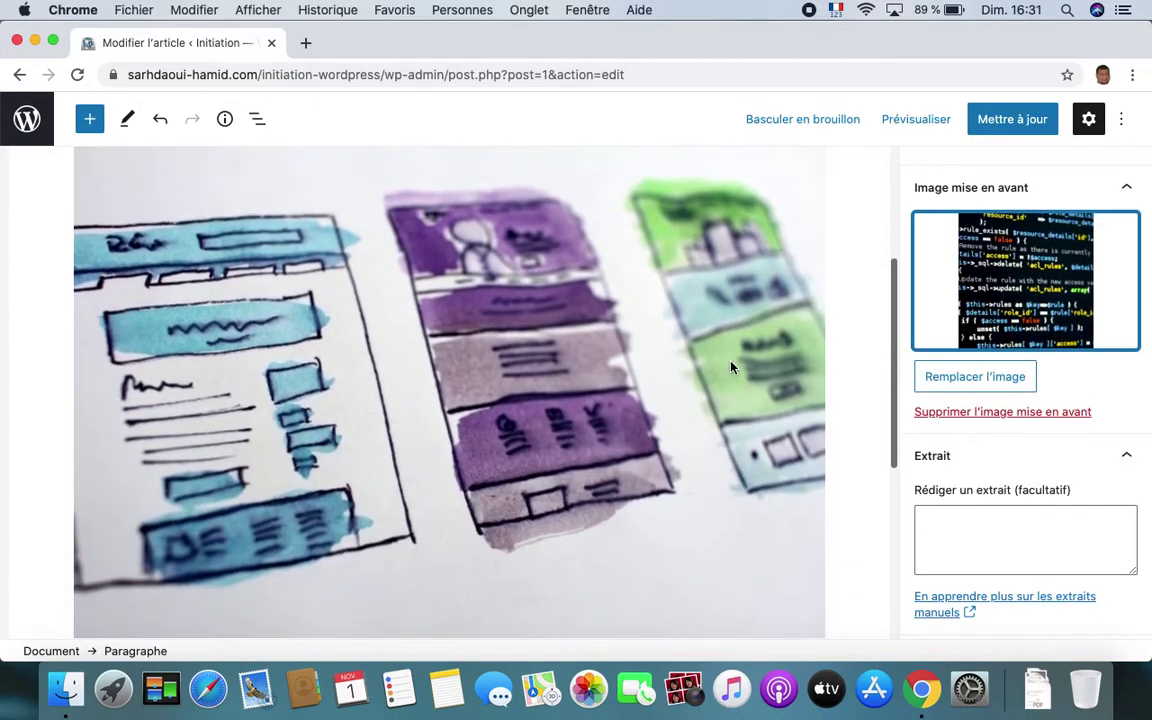
pyautogui.scroll(-2, 921, 537)
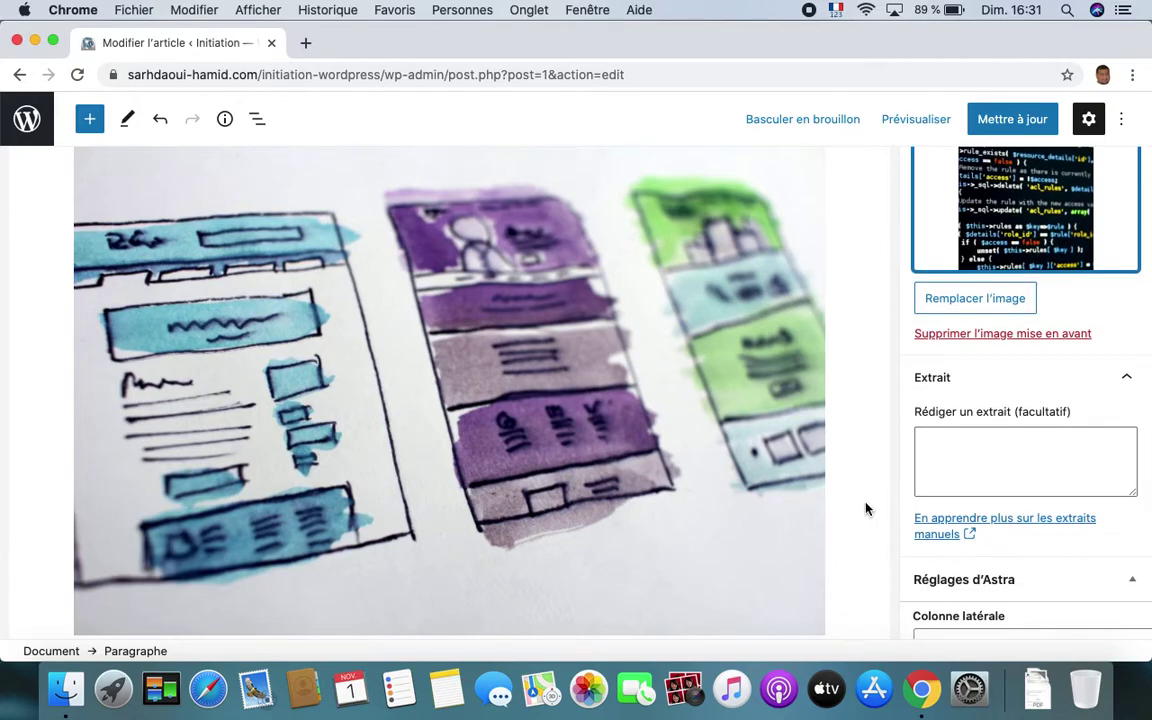
pyautogui.scroll(-1, 866, 507)
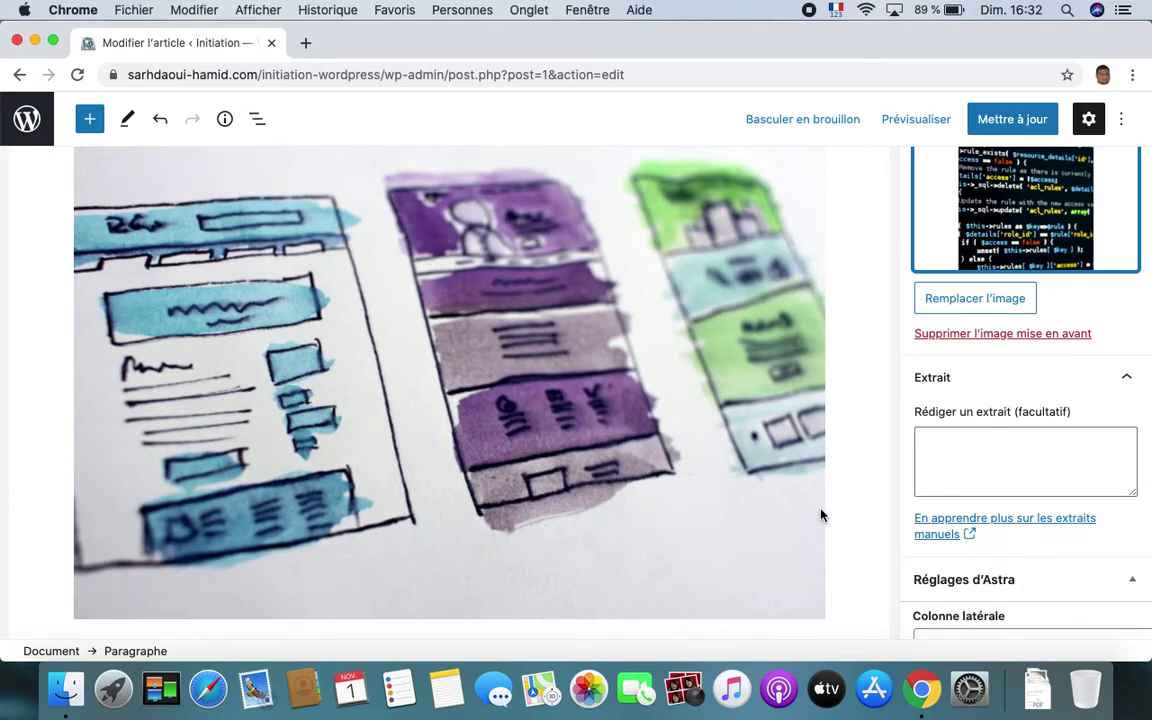
pyautogui.scroll(-6, 1041, 475)
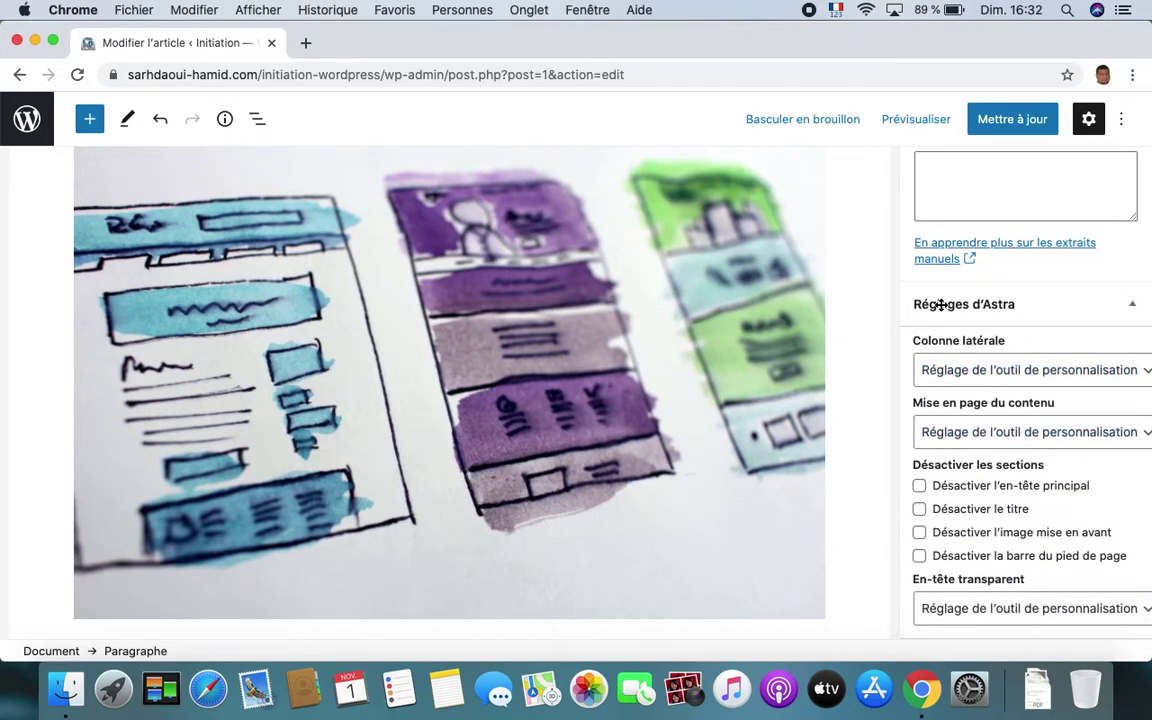
pyautogui.click(1114, 384)
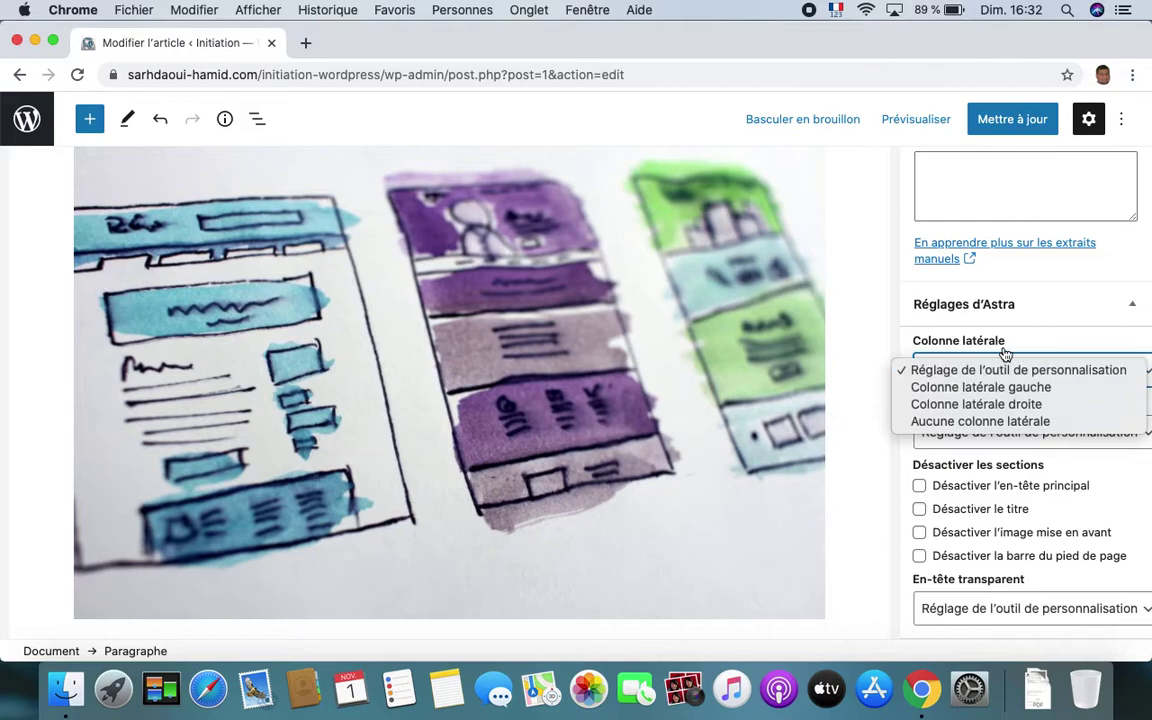
pyautogui.click(871, 323)
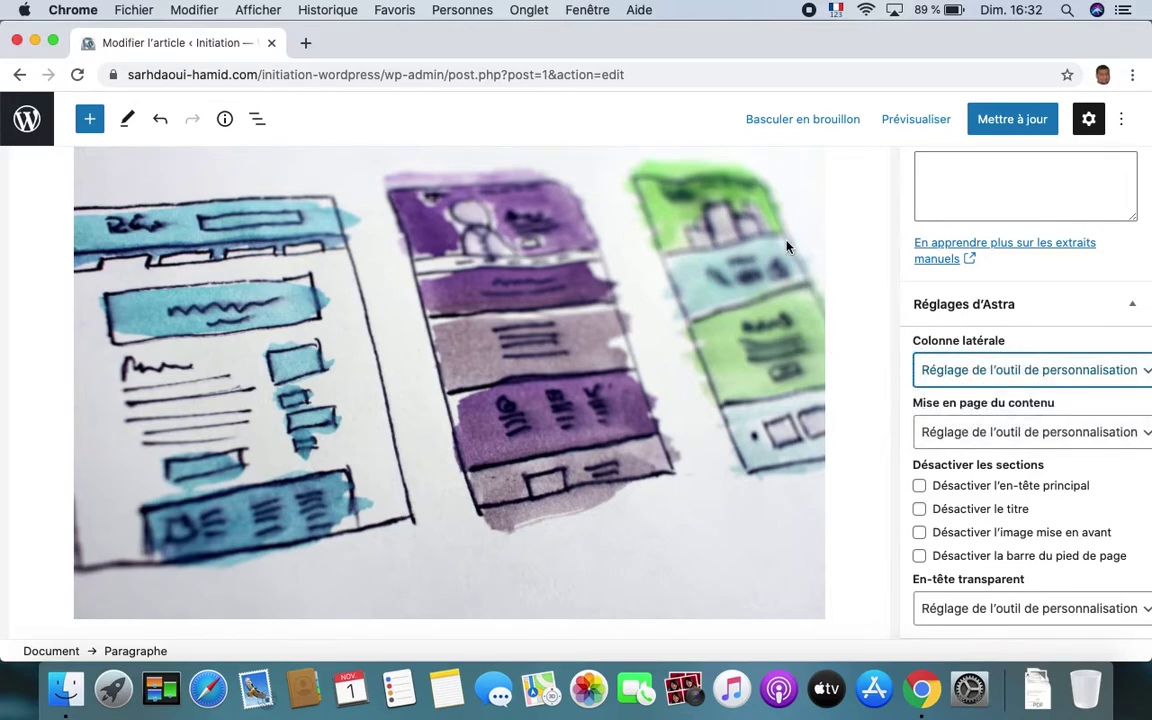
pyautogui.scroll(5, 707, 208)
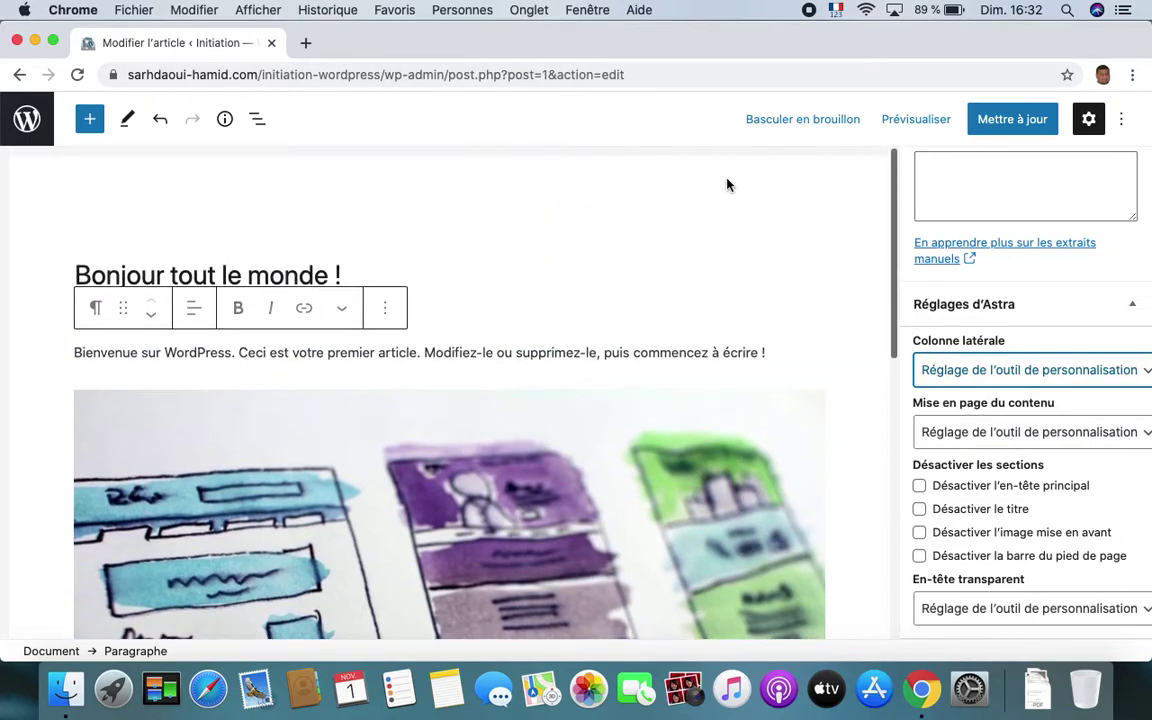
# - Preview the article in a new tab, examine its layout from the featured image to the comment form, and return to the editor
pyautogui.click(912, 121)
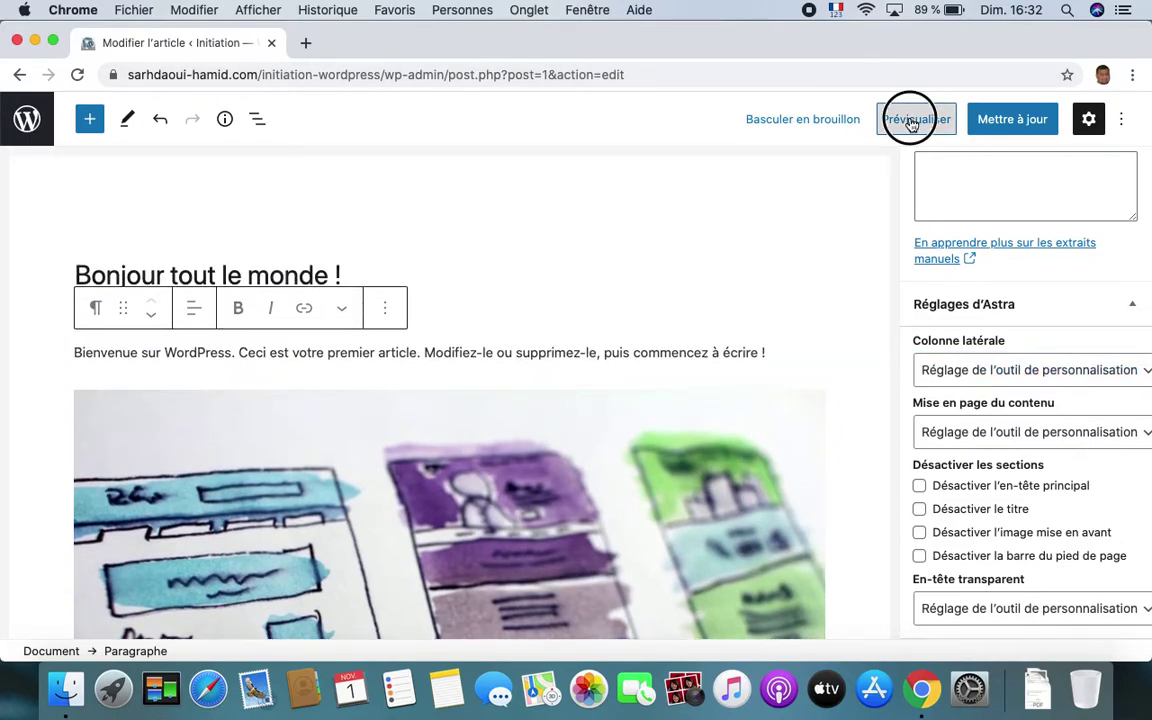
pyautogui.click(773, 289)
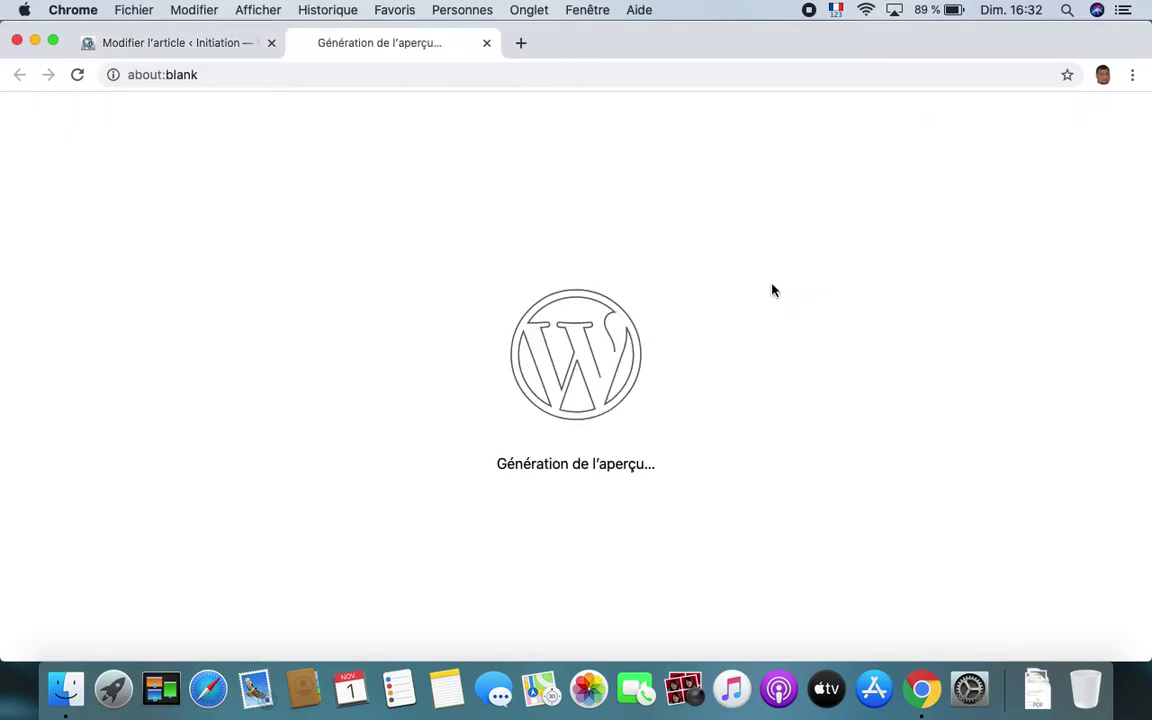
pyautogui.scroll(-15, 722, 465)
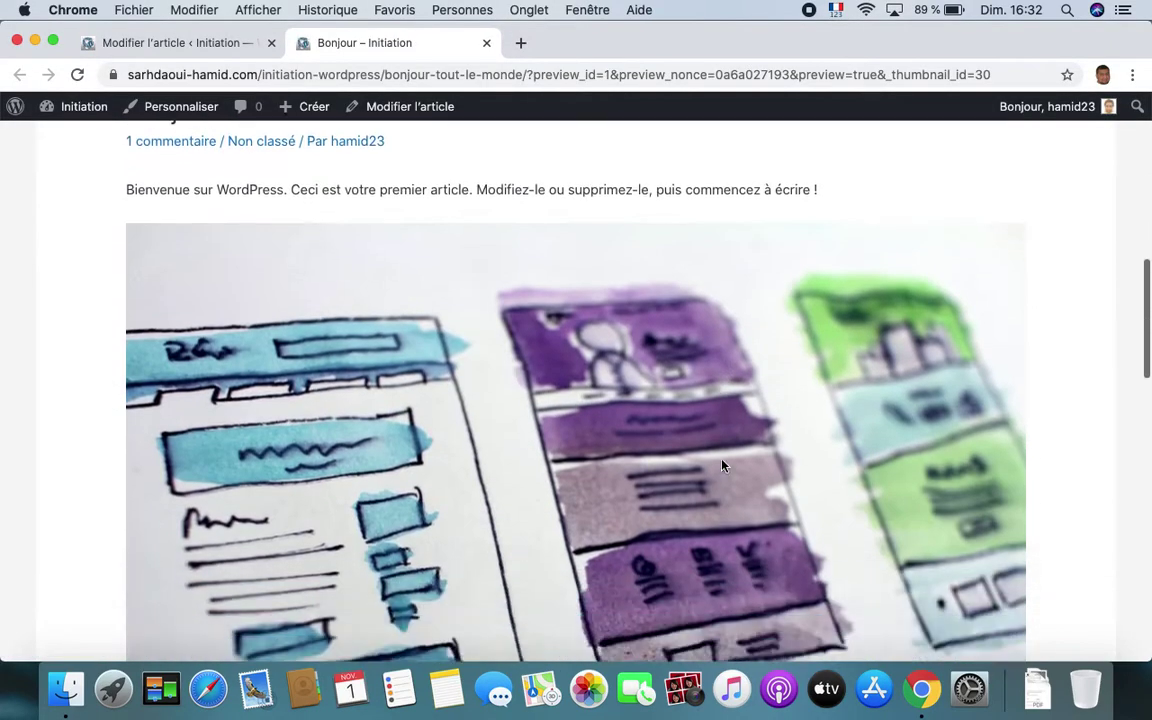
pyautogui.scroll(-3, 722, 460)
pyautogui.scroll(15, 722, 460)
pyautogui.scroll(5, 722, 465)
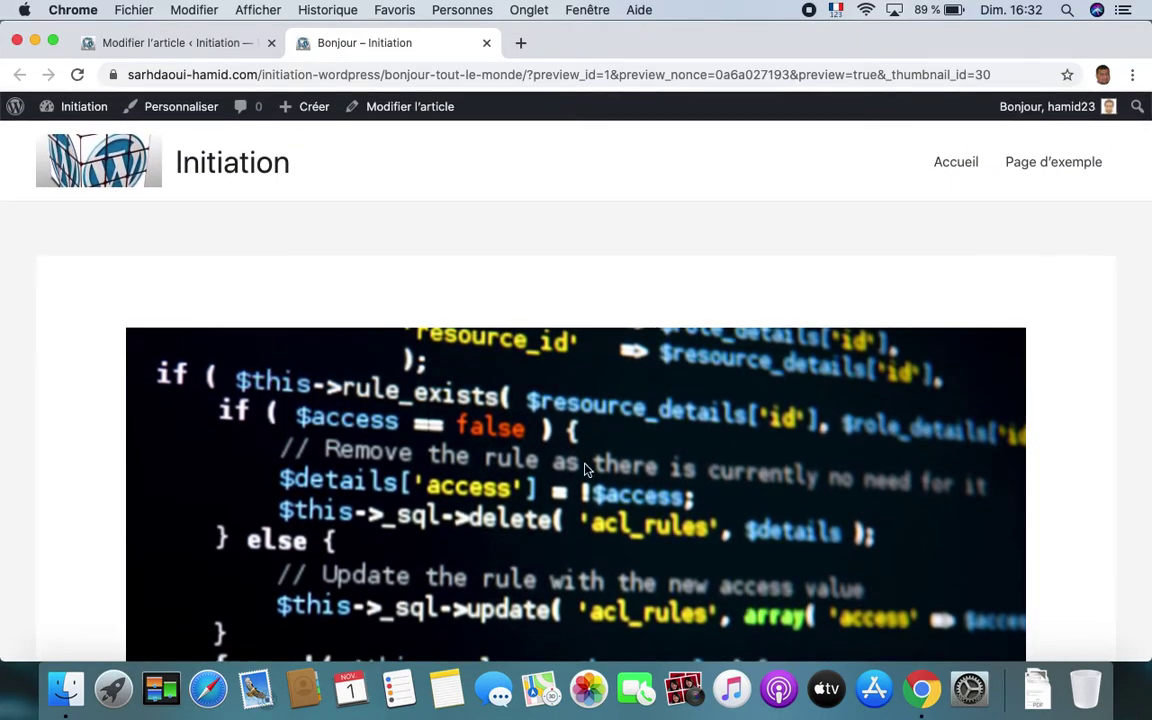
pyautogui.scroll(-15, 586, 470)
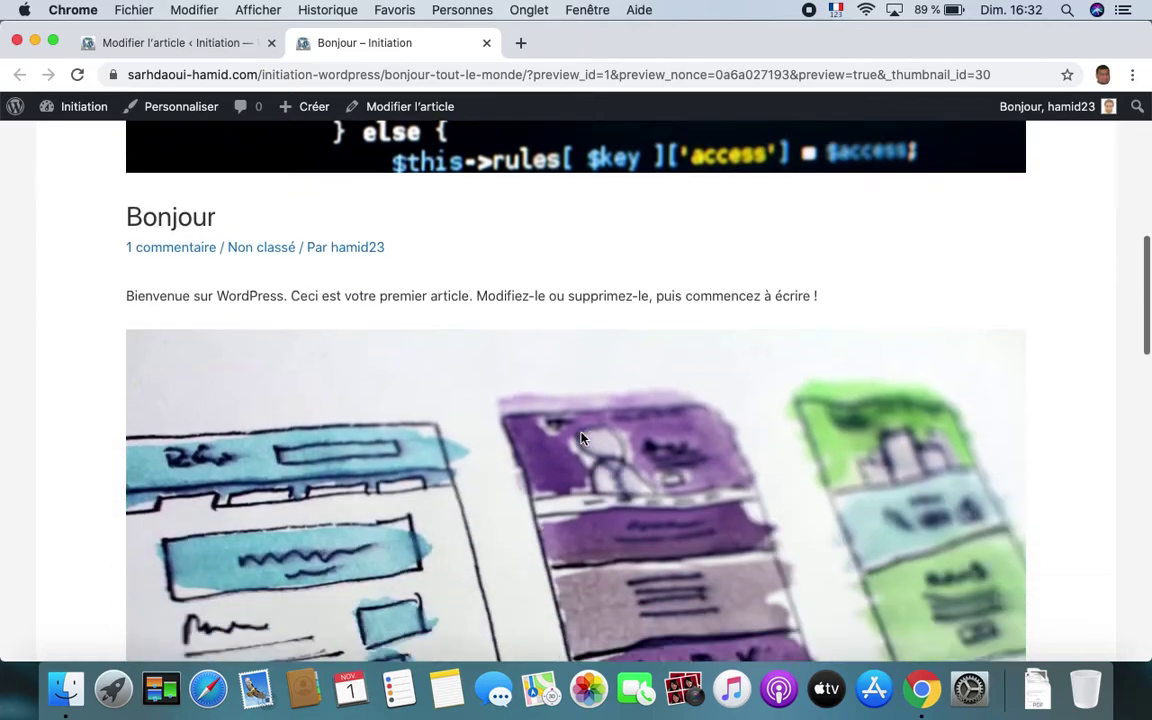
pyautogui.scroll(-3, 581, 438)
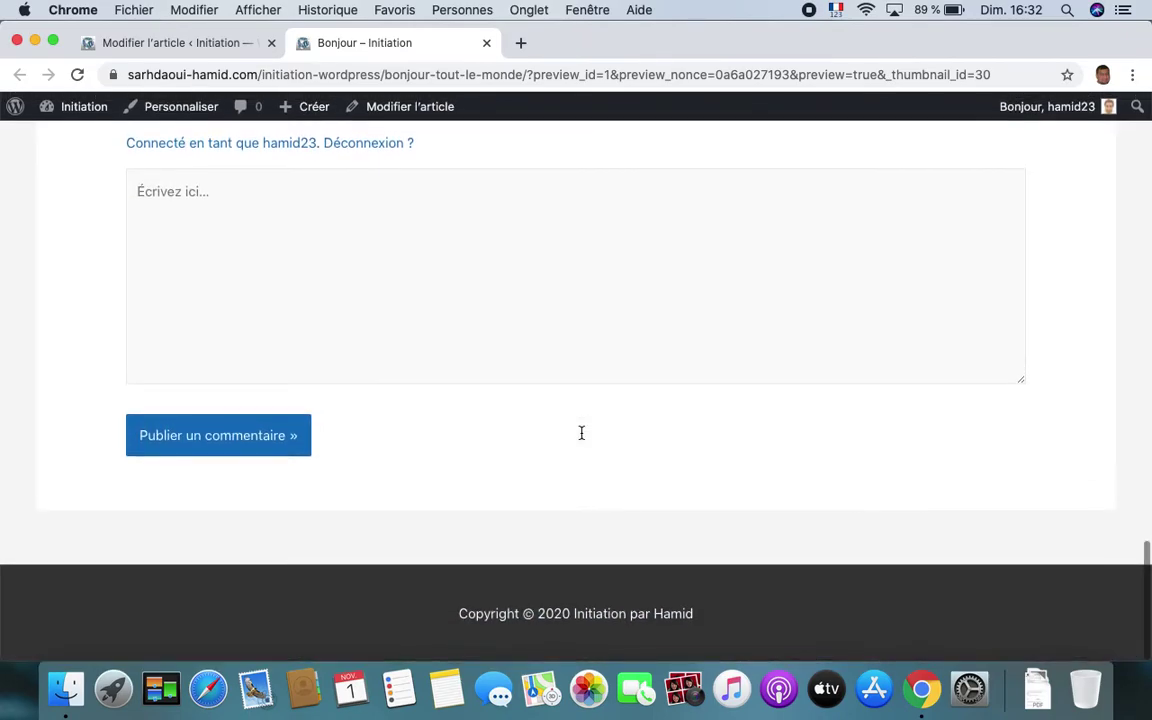
pyautogui.scroll(15, 581, 436)
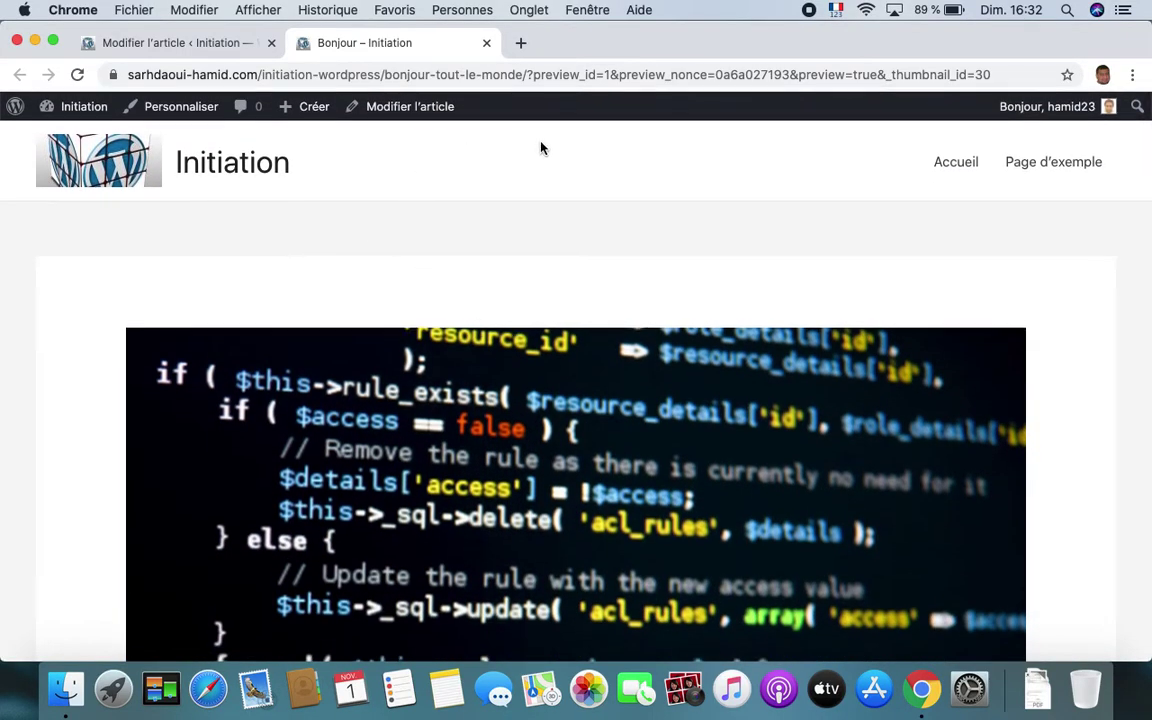
pyautogui.scroll(-5, 702, 290)
pyautogui.scroll(-5, 702, 291)
pyautogui.scroll(15, 600, 240)
pyautogui.click(216, 38)
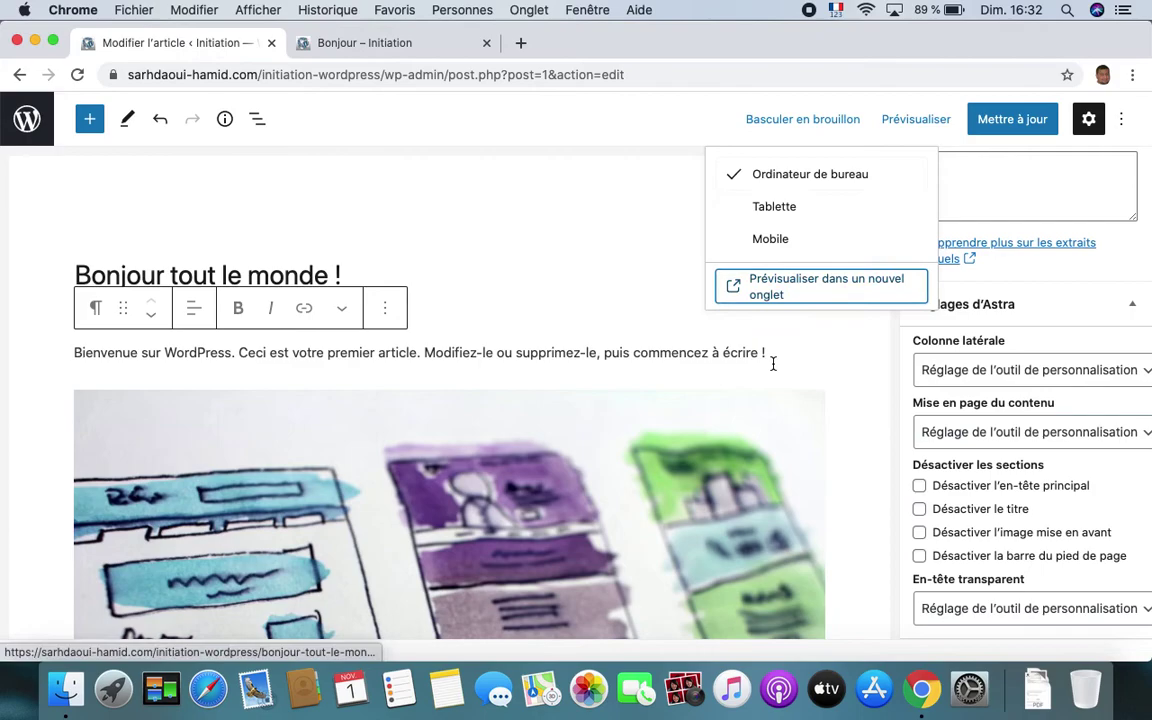
# - Set the article's sidebar column to "Colonne latérale droite", update the article, and close the old preview
pyautogui.click(1030, 367)
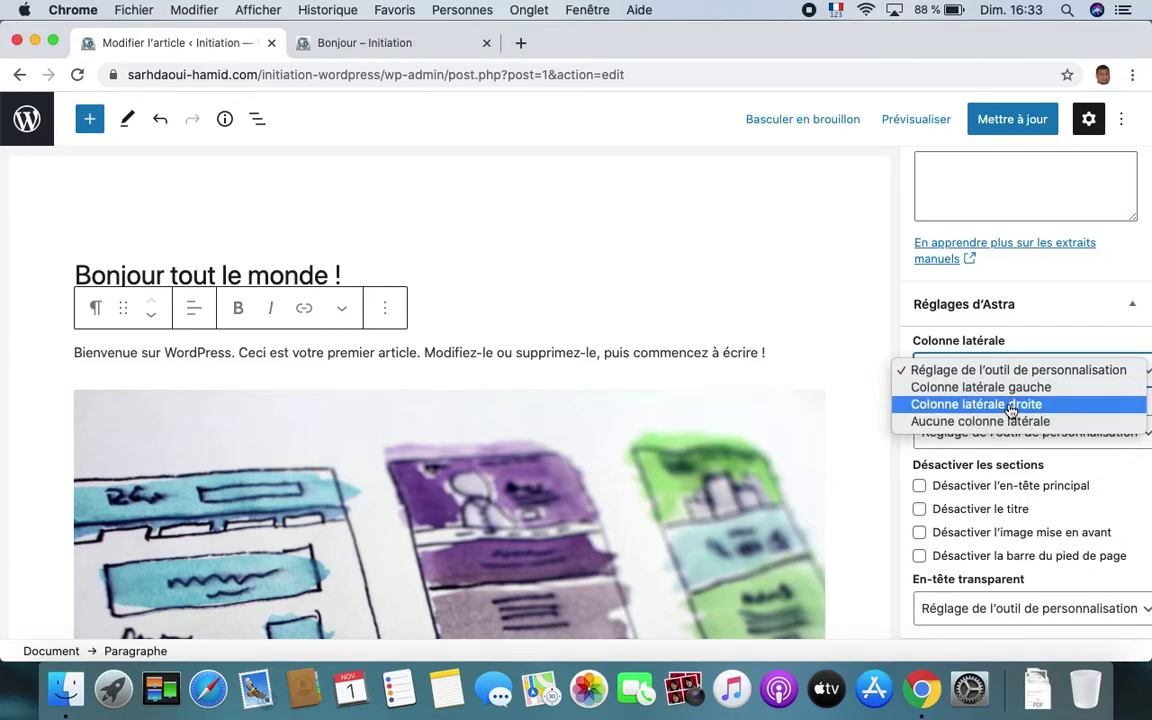
pyautogui.click(997, 405)
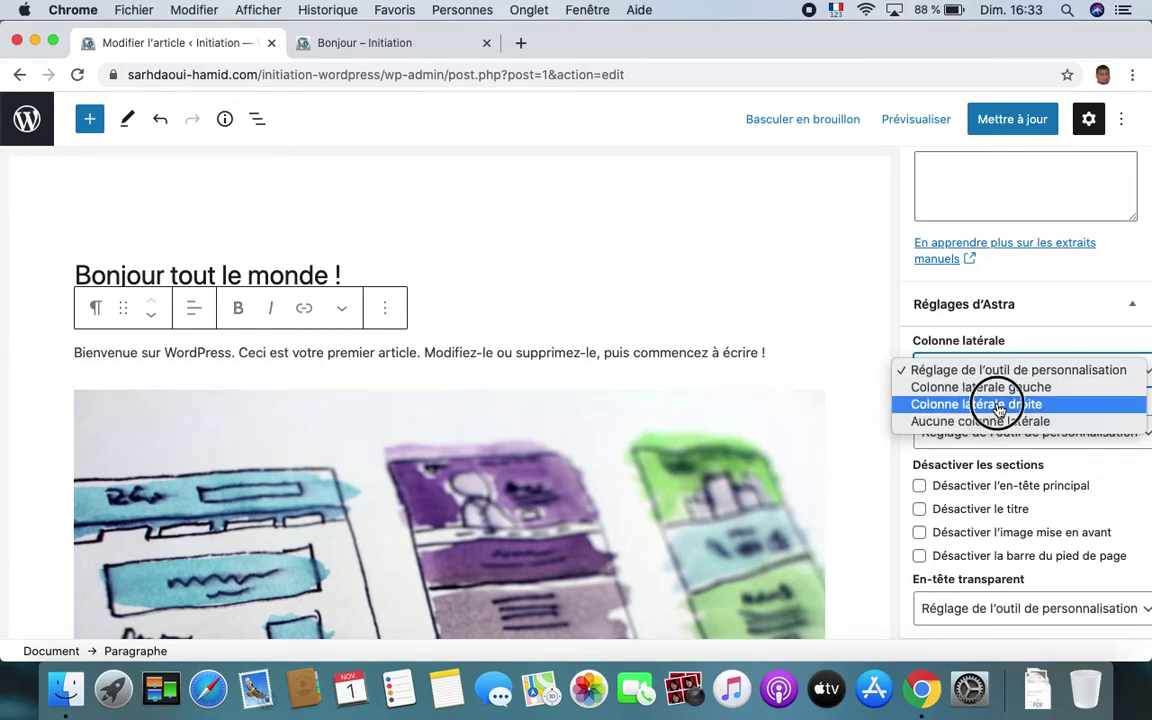
pyautogui.click(1005, 120)
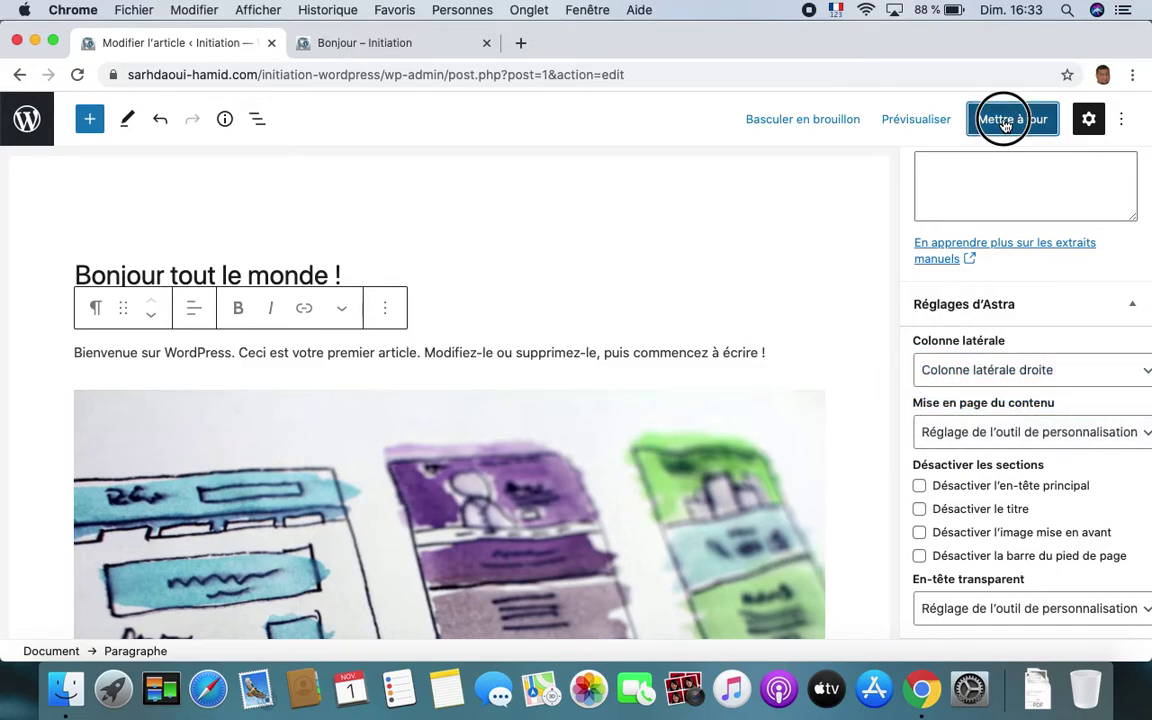
pyautogui.click(487, 42)
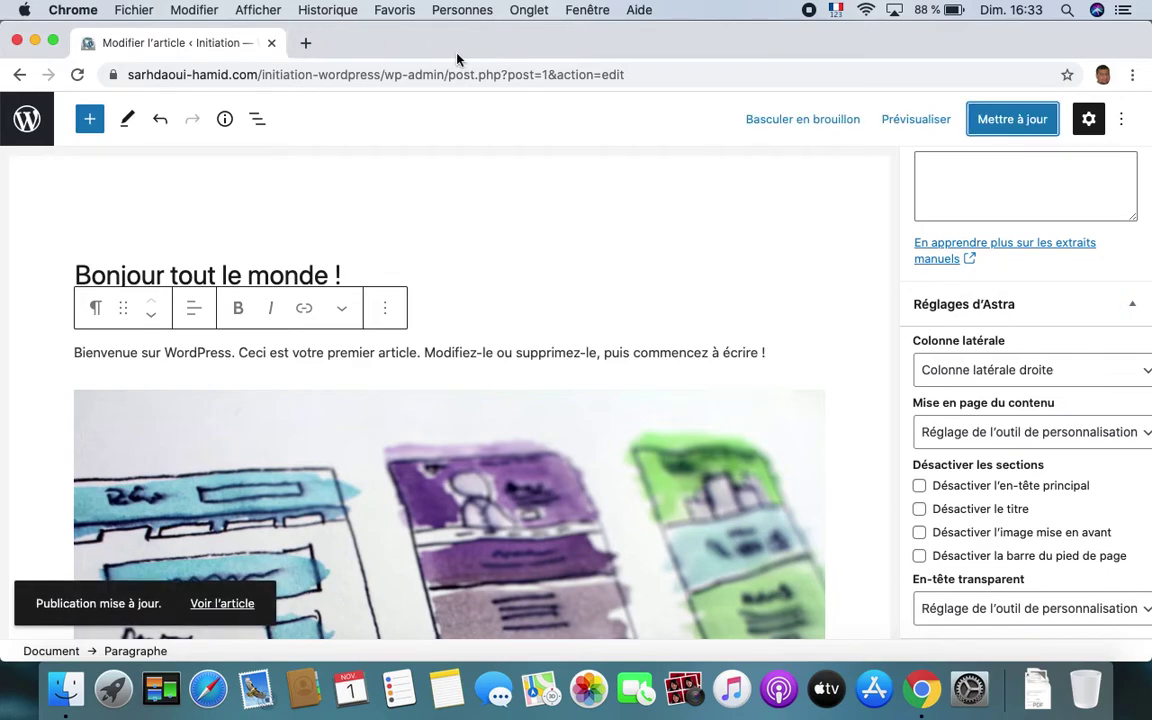
# - Preview the updated article in a new tab and examine the sidebar's search, recent articles, recent comments, archives and categories widgets
pyautogui.click(914, 120)
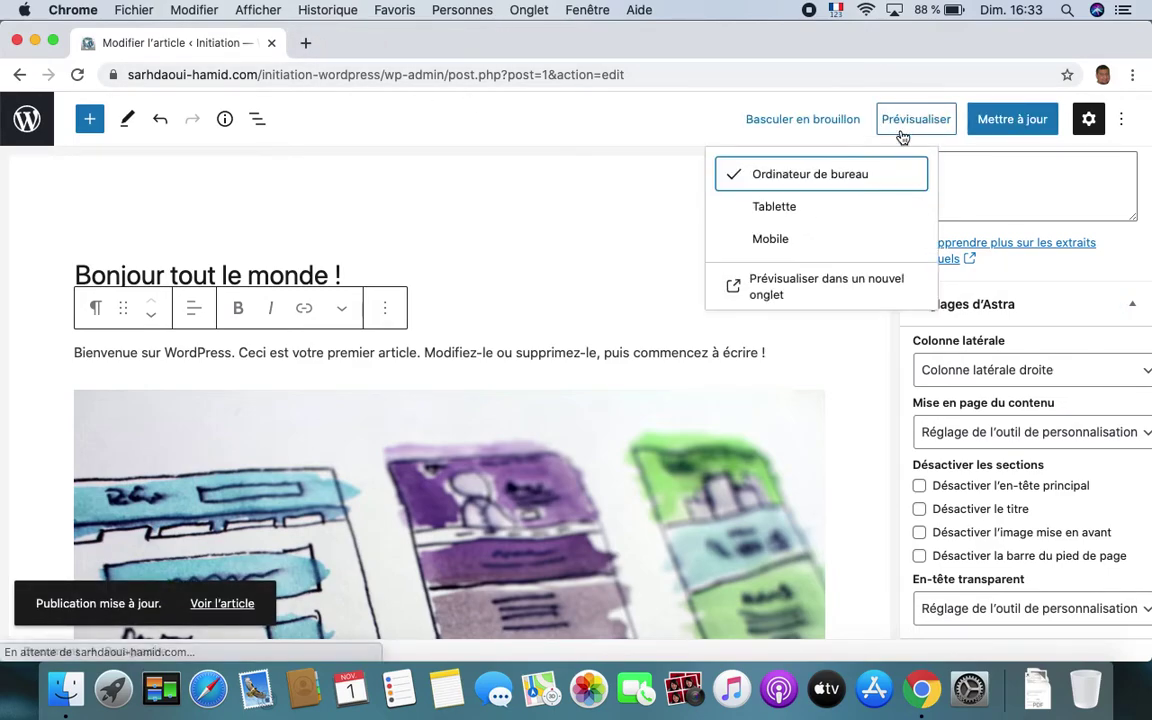
pyautogui.click(779, 289)
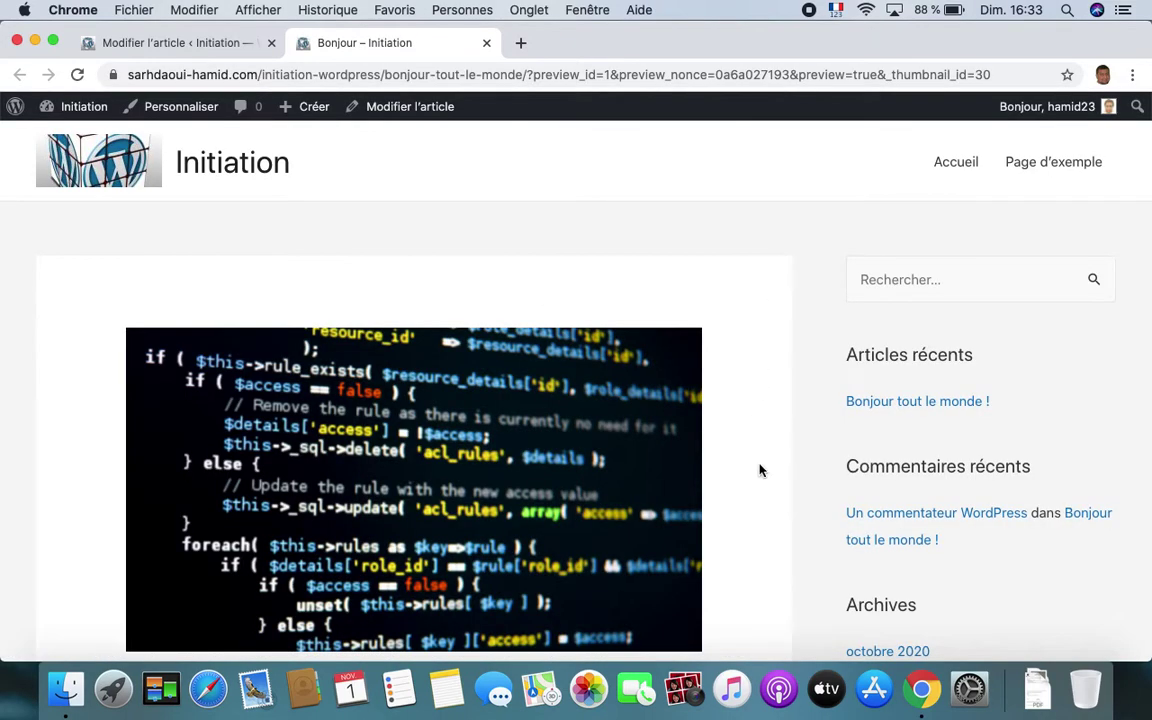
pyautogui.scroll(-4, 760, 469)
pyautogui.scroll(4, 761, 468)
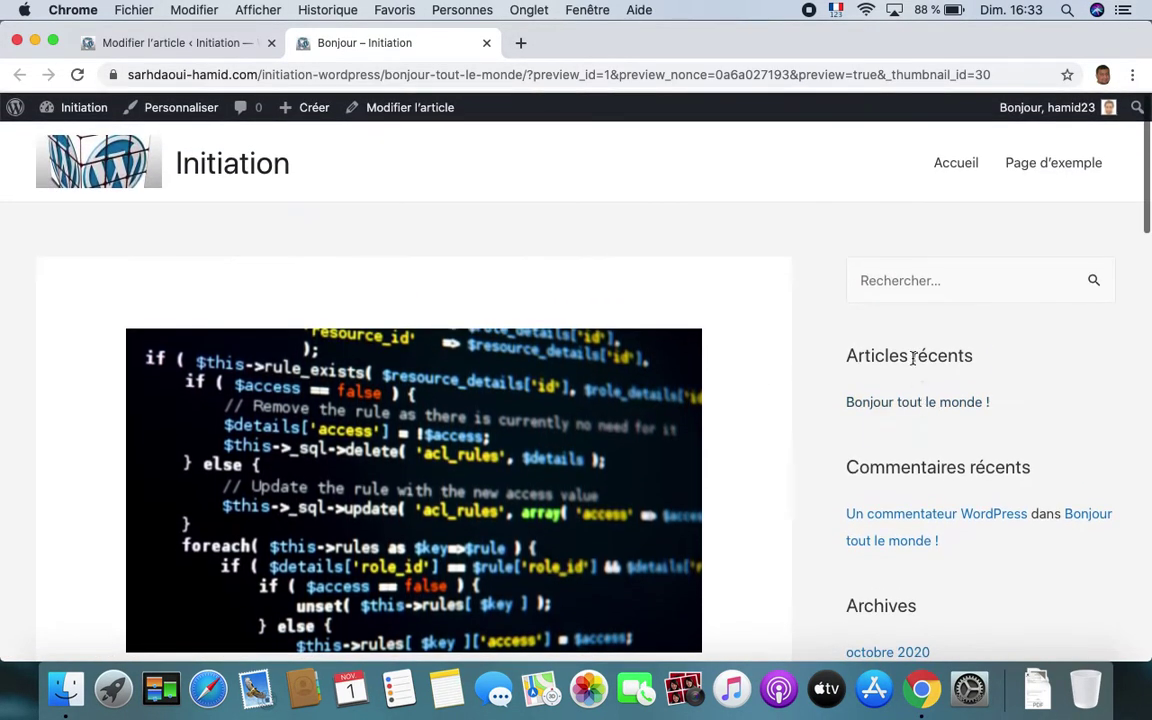
pyautogui.scroll(-6, 987, 481)
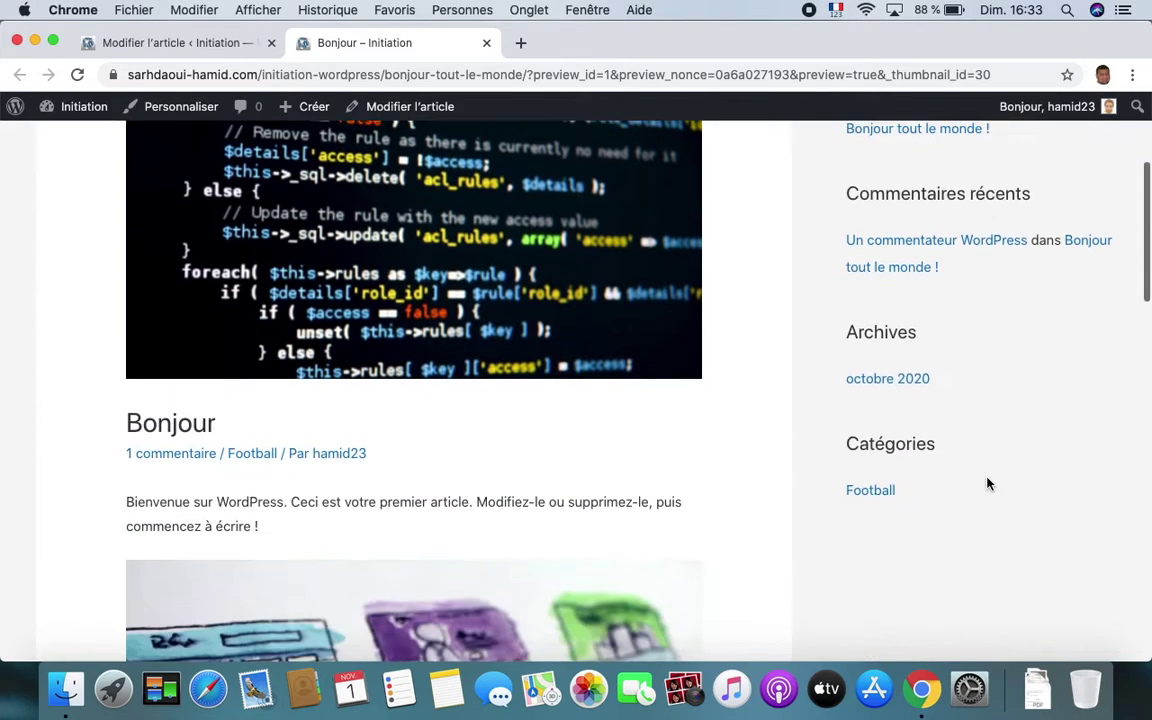
pyautogui.scroll(6, 987, 481)
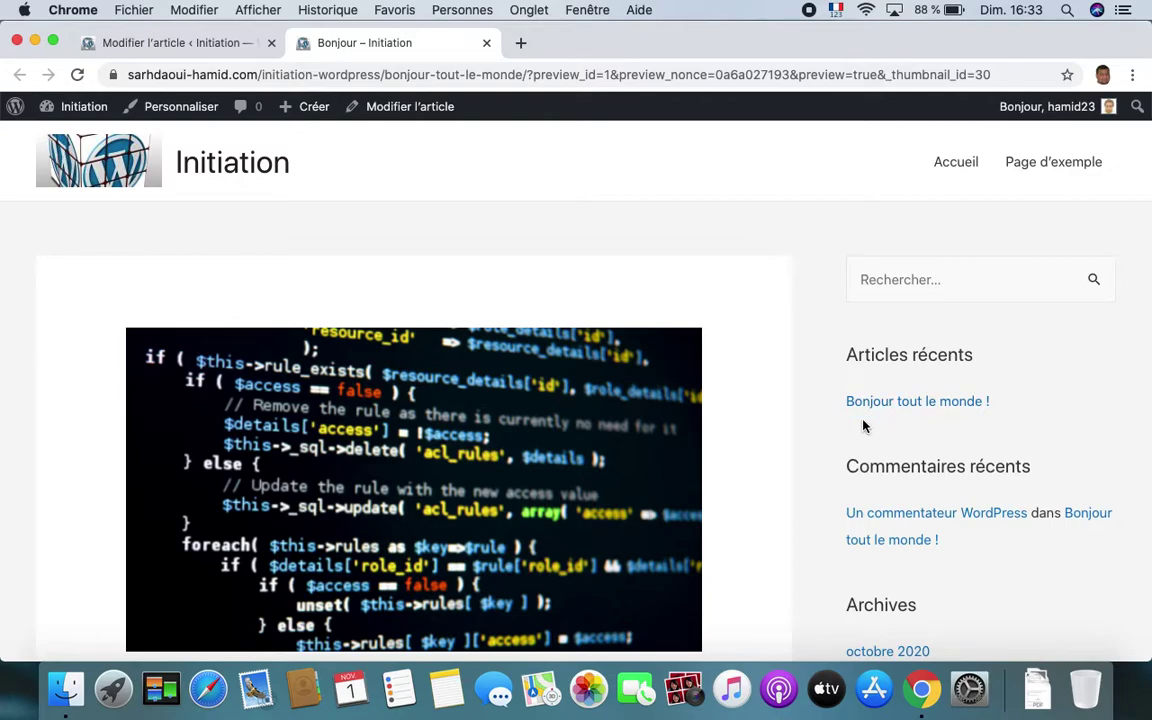
pyautogui.scroll(-3, 900, 400)
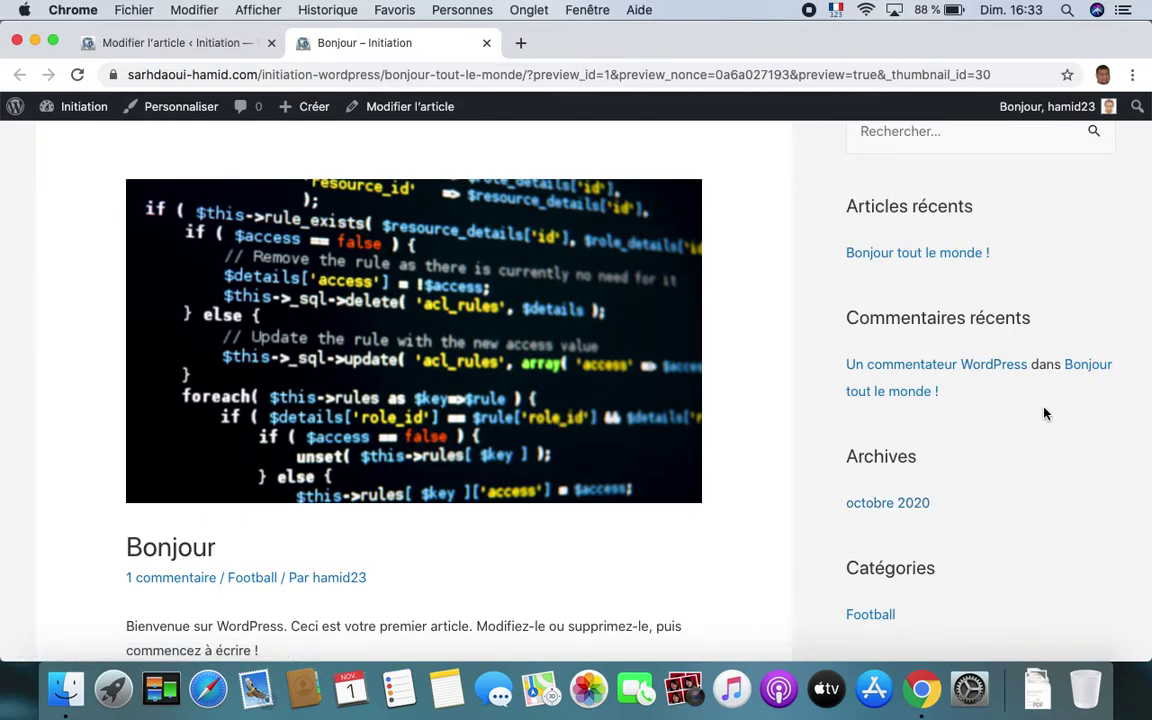
pyautogui.scroll(-1, 1005, 412)
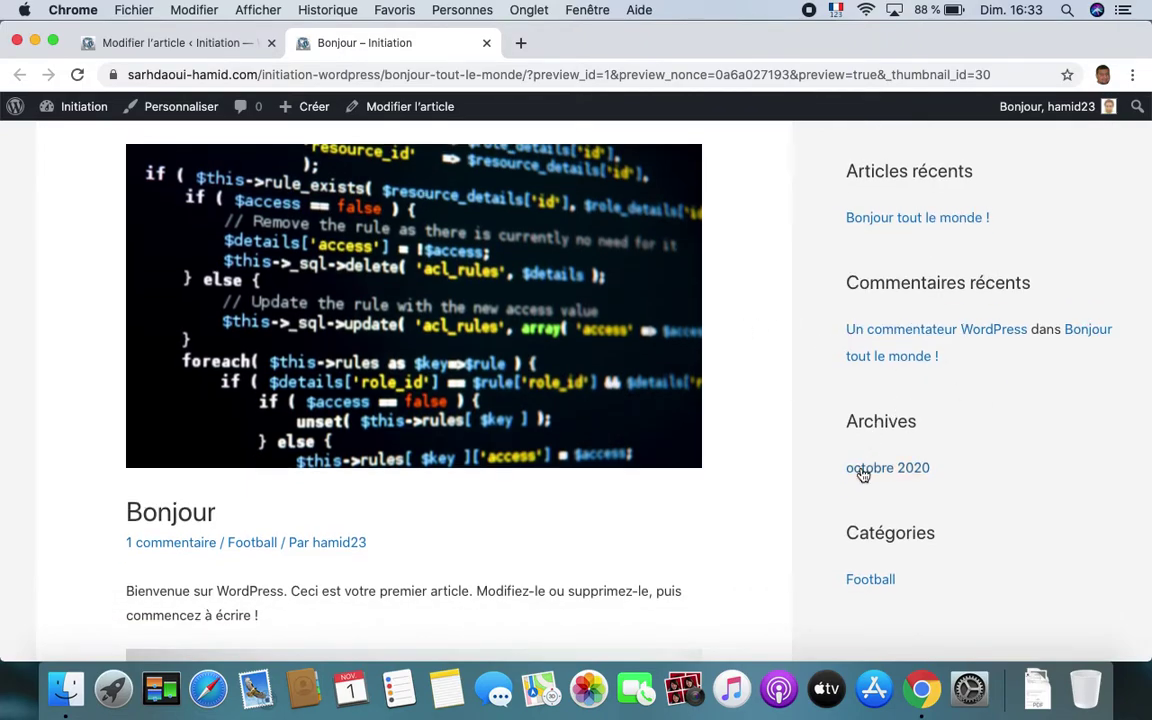
pyautogui.scroll(-2, 906, 490)
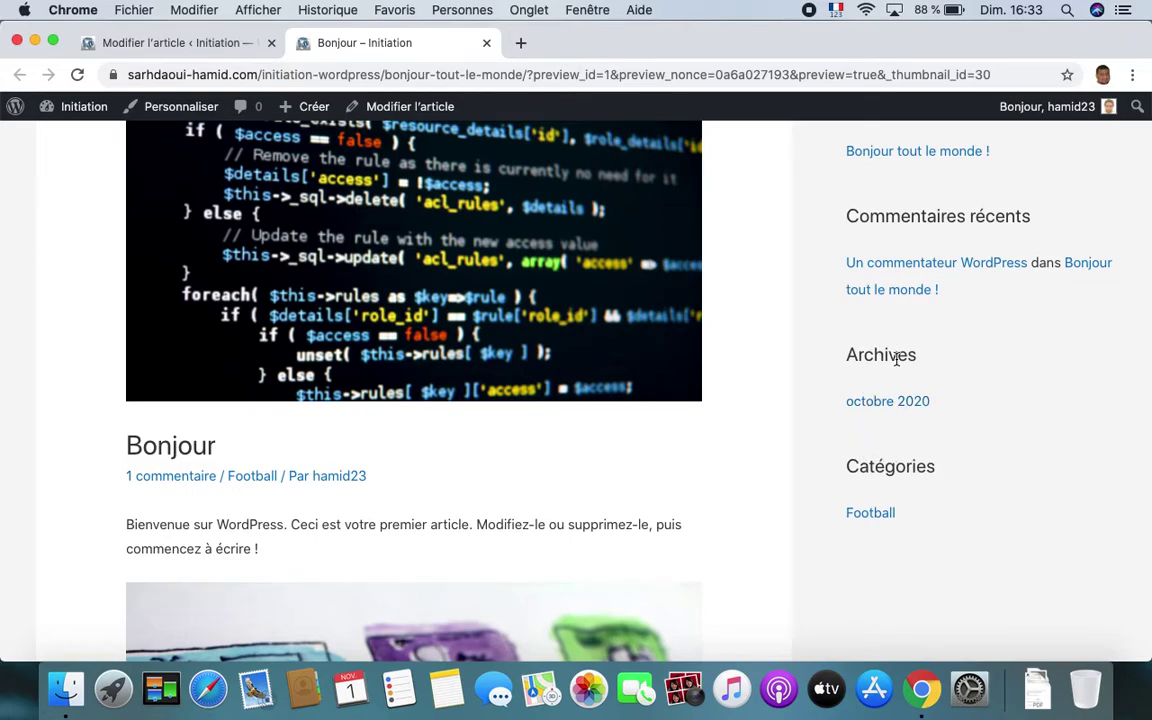
pyautogui.scroll(-2, 889, 440)
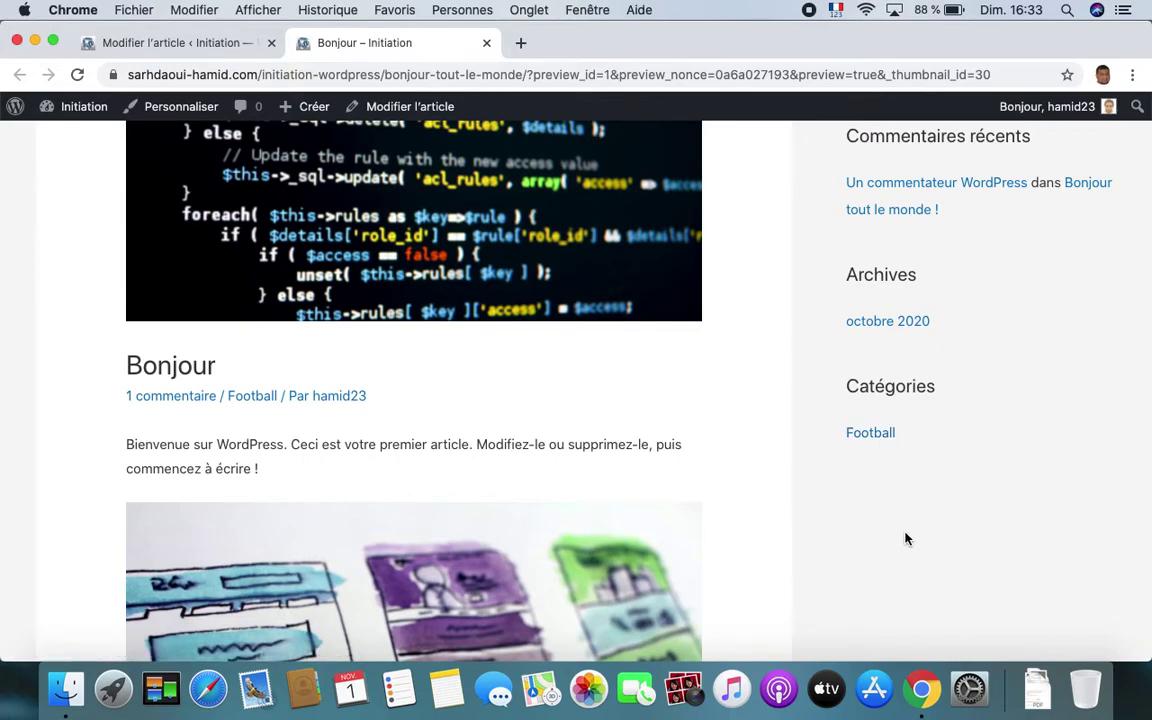
pyautogui.scroll(-5, 926, 534)
pyautogui.scroll(6, 926, 534)
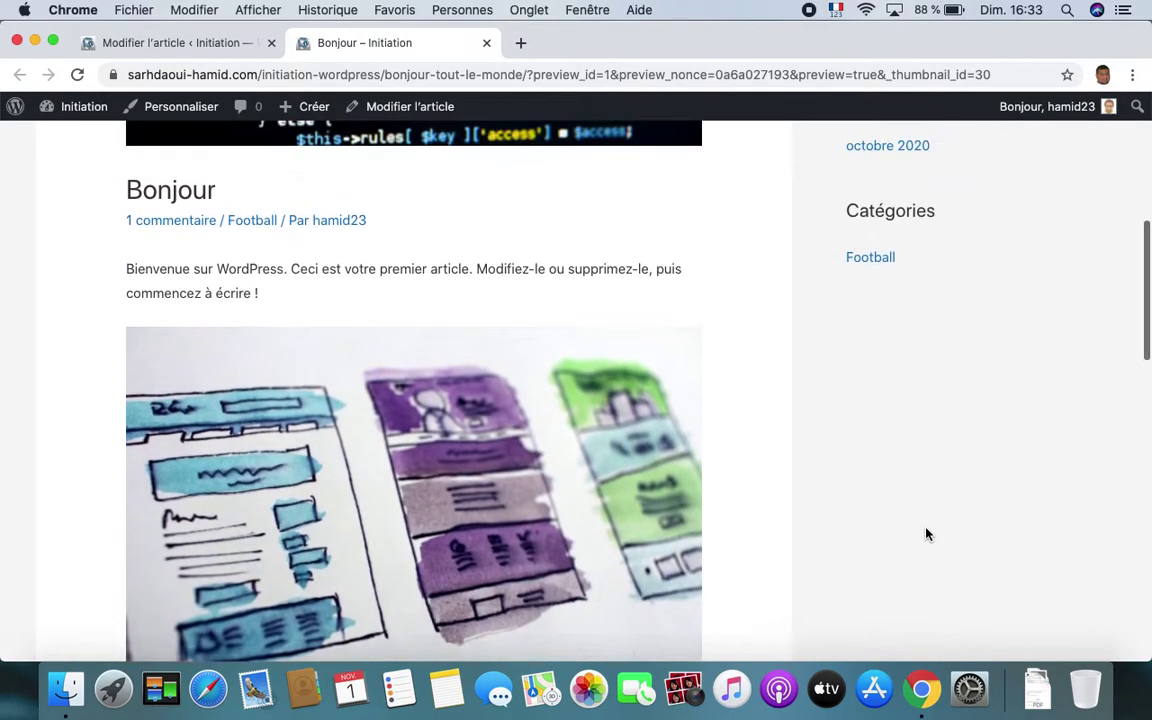
pyautogui.scroll(-5, 967, 410)
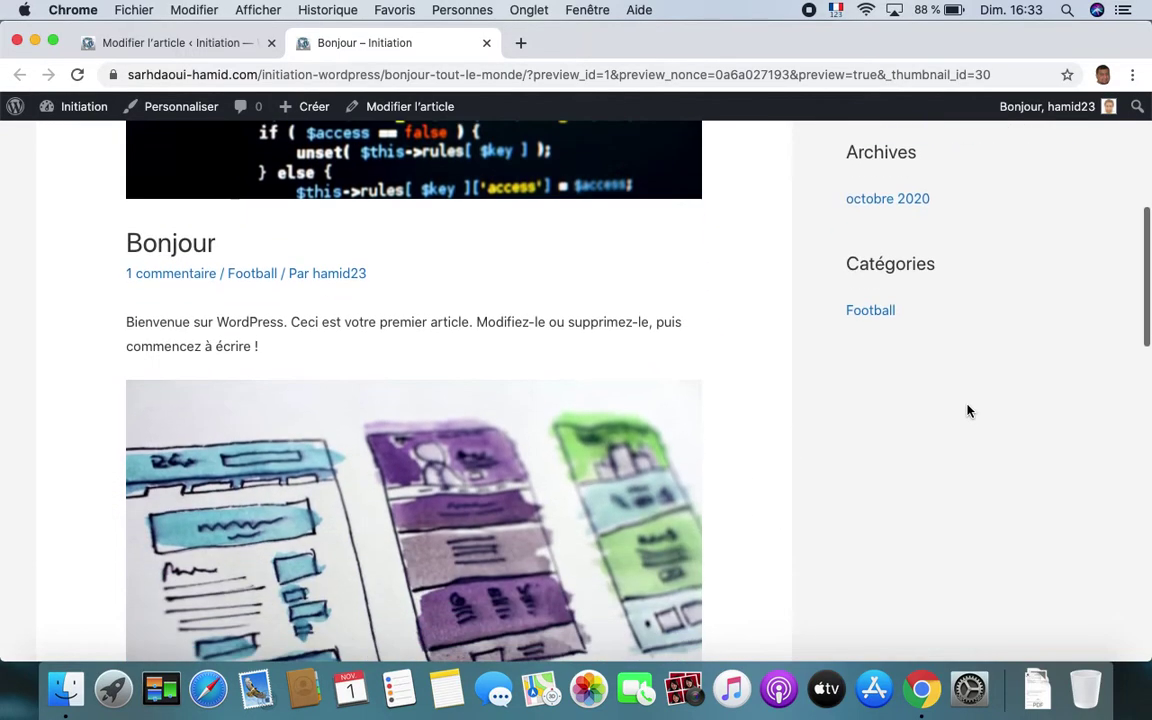
pyautogui.scroll(4, 967, 410)
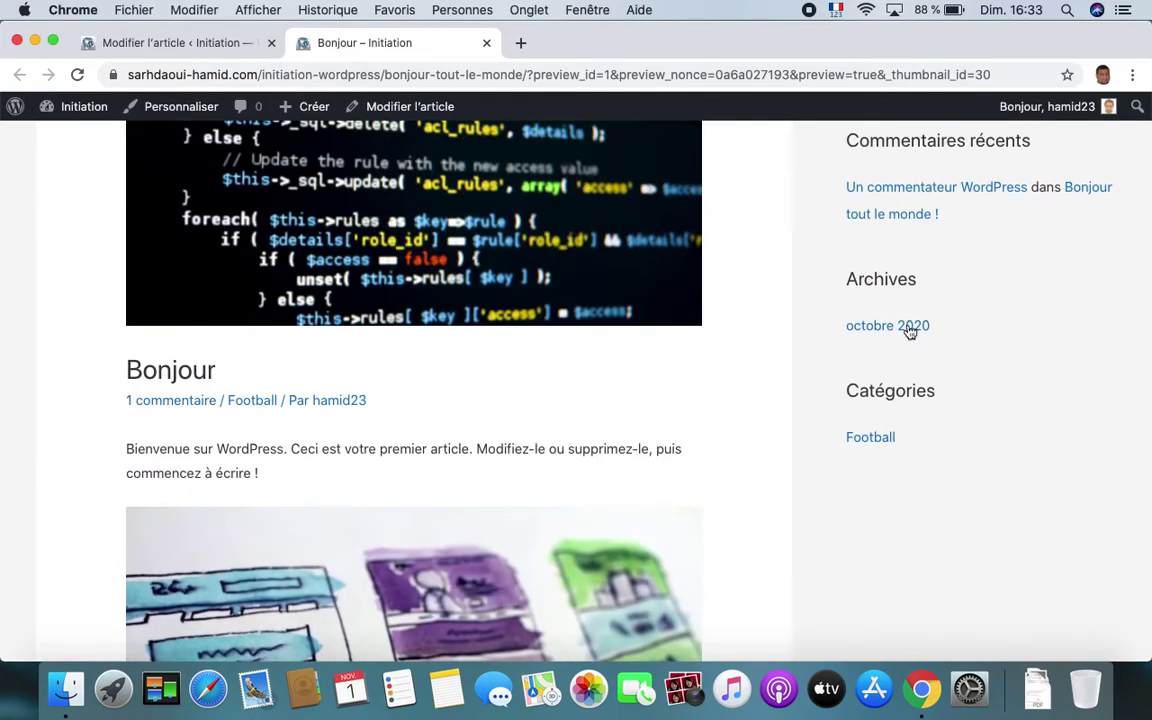
pyautogui.scroll(5, 908, 329)
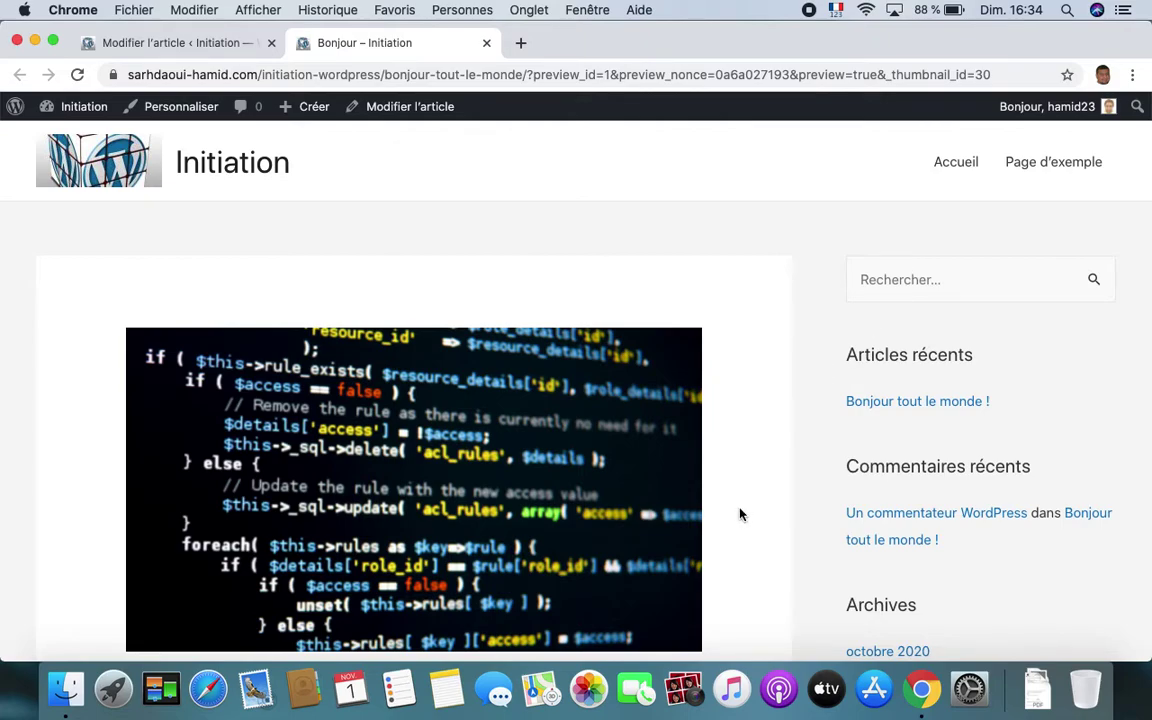
# - Review the article preview down to the reader comment and comment form, and close the preview to return to the editor
pyautogui.scroll(-5, 740, 514)
pyautogui.scroll(4, 740, 514)
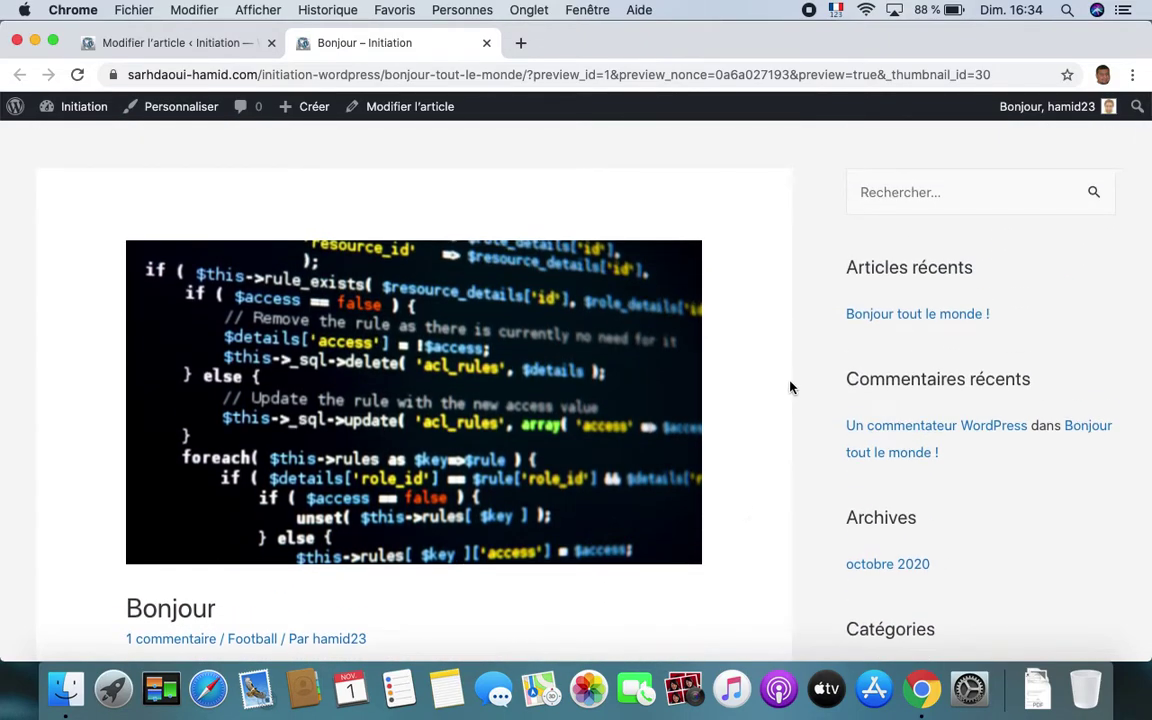
pyautogui.scroll(2, 756, 334)
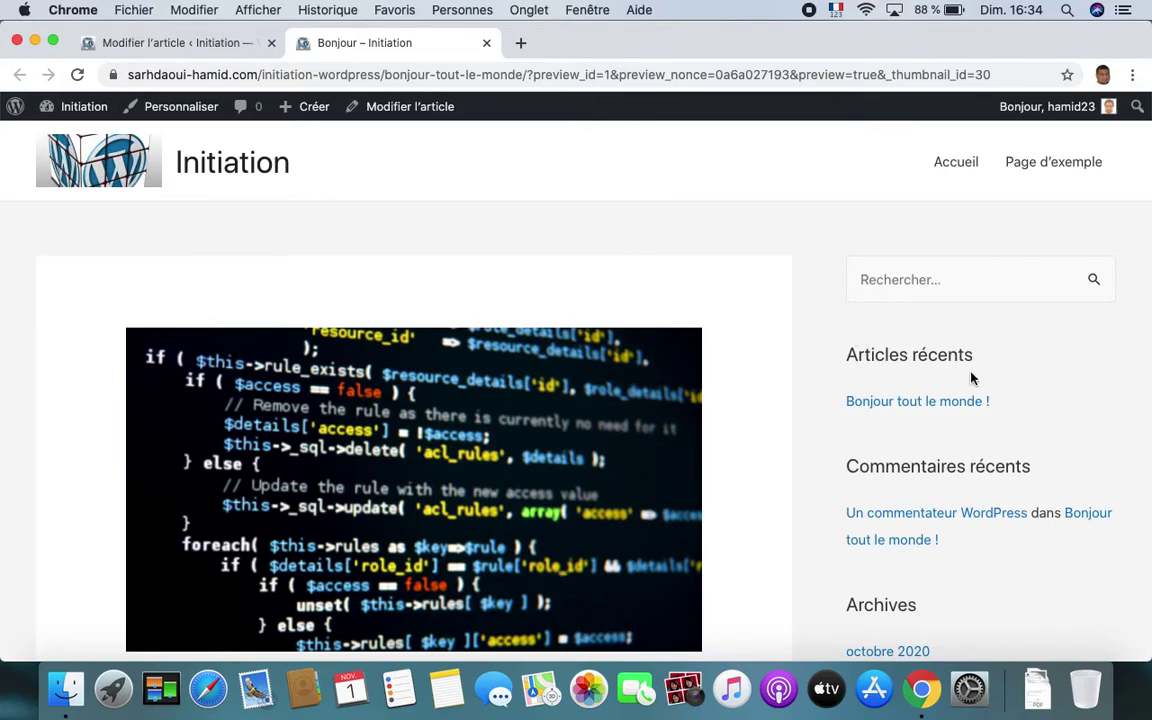
pyautogui.scroll(-10, 970, 378)
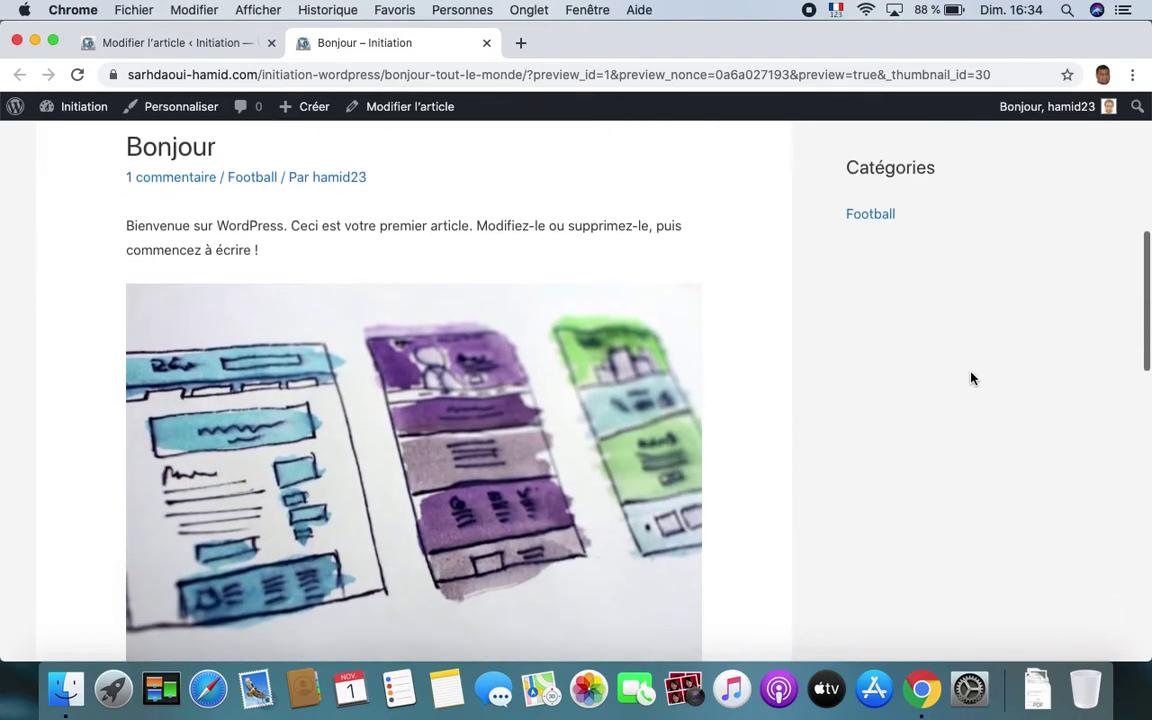
pyautogui.scroll(-6, 970, 378)
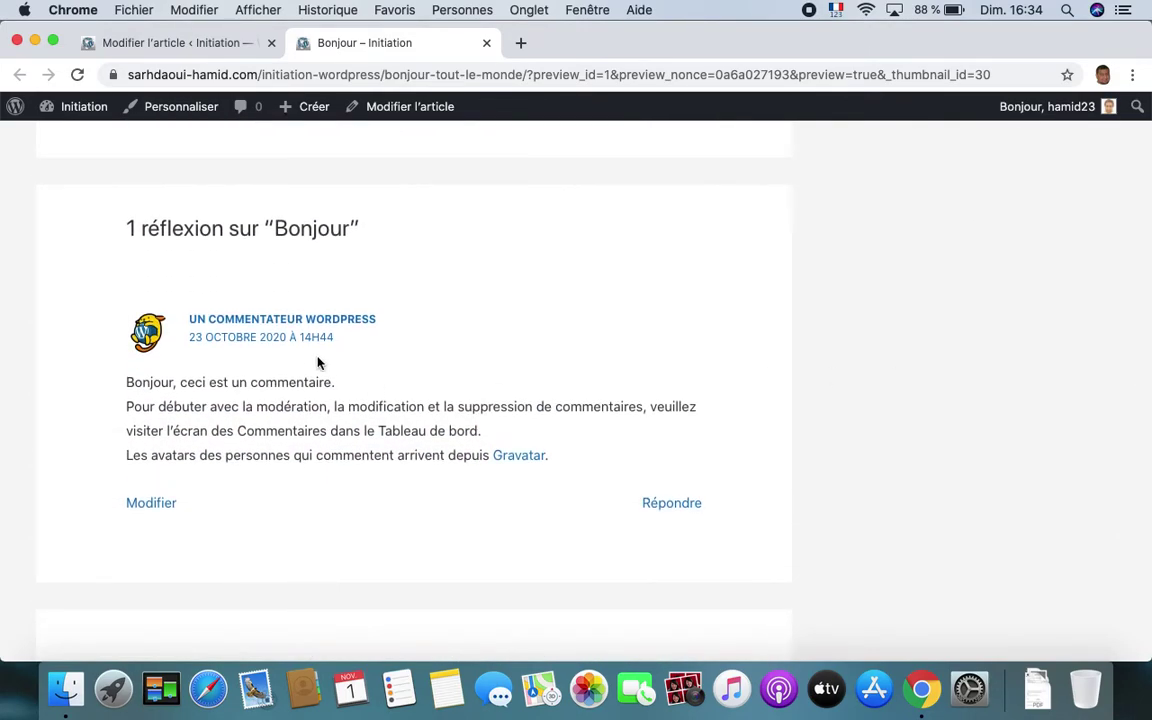
pyautogui.scroll(-10, 308, 512)
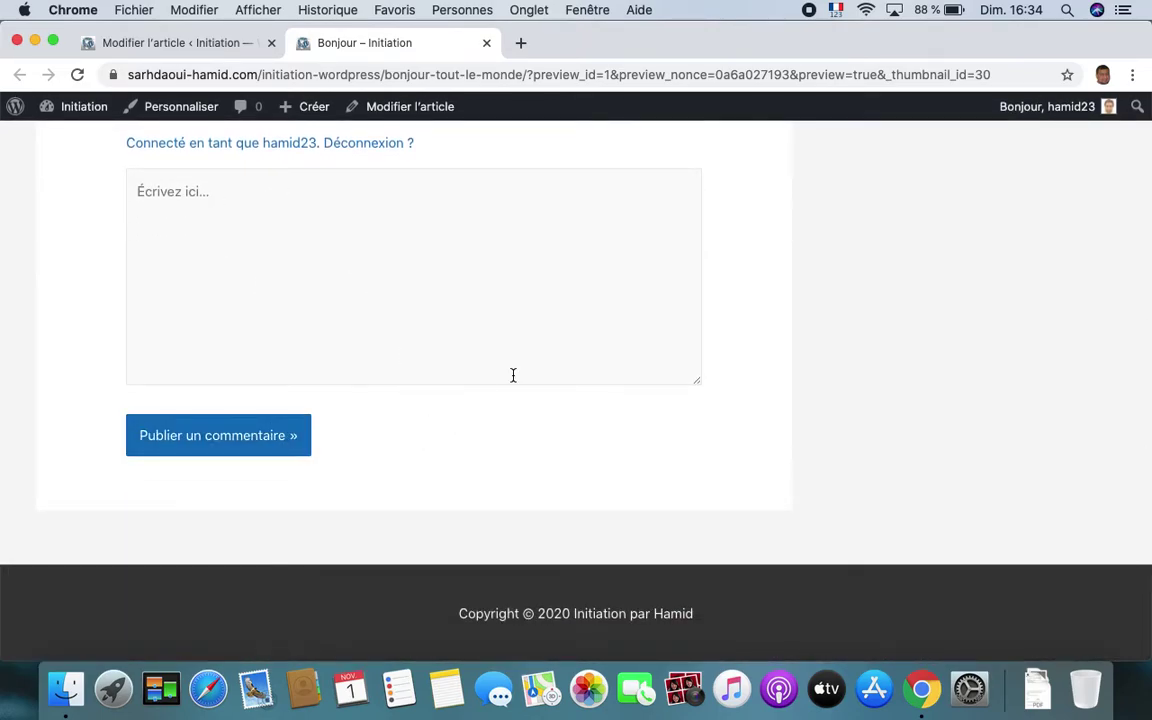
pyautogui.scroll(4, 512, 378)
pyautogui.scroll(15, 512, 381)
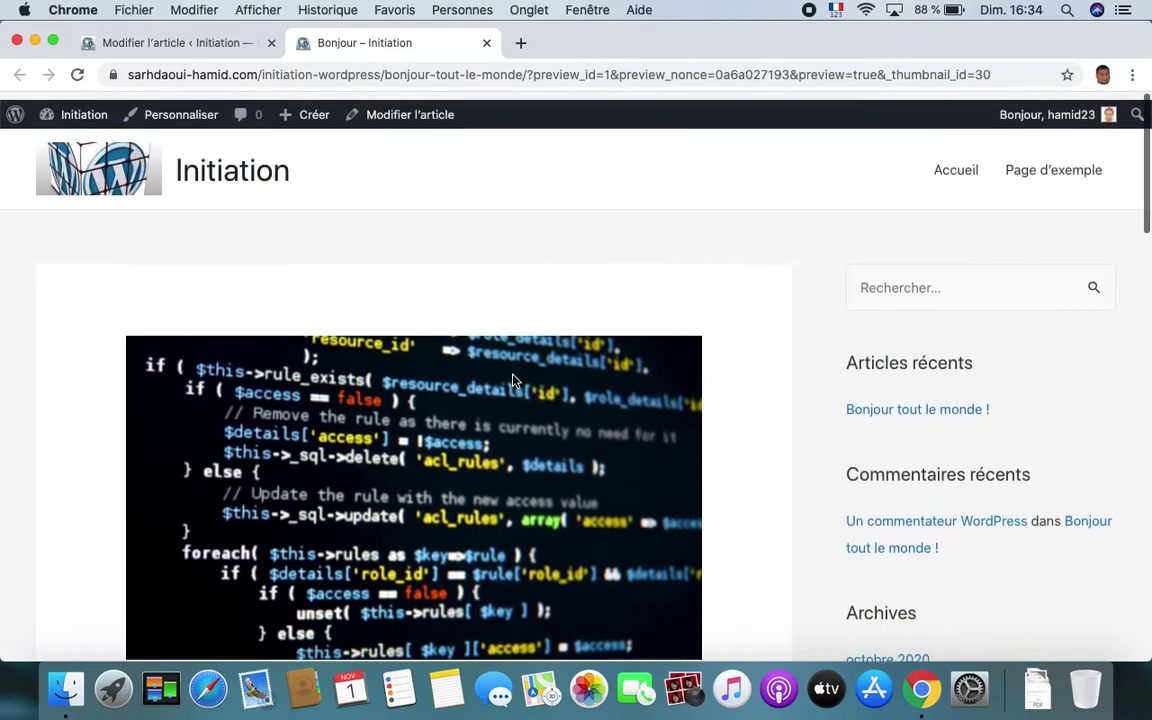
pyautogui.click(487, 46)
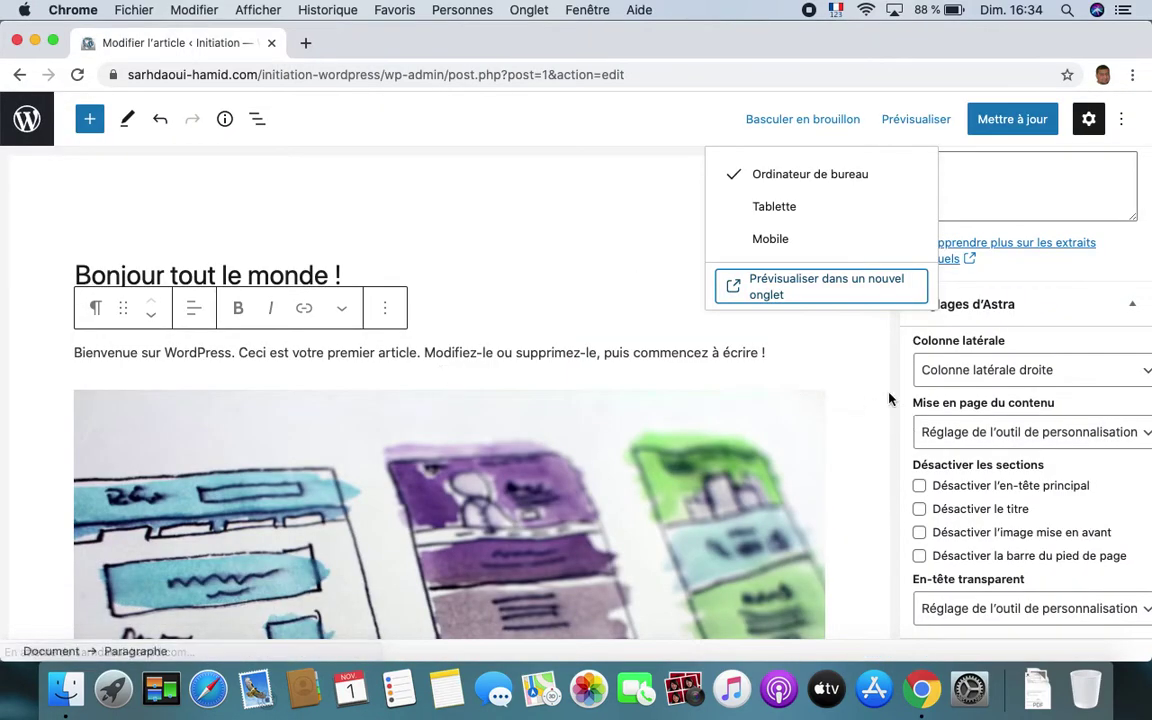
pyautogui.click(832, 383)
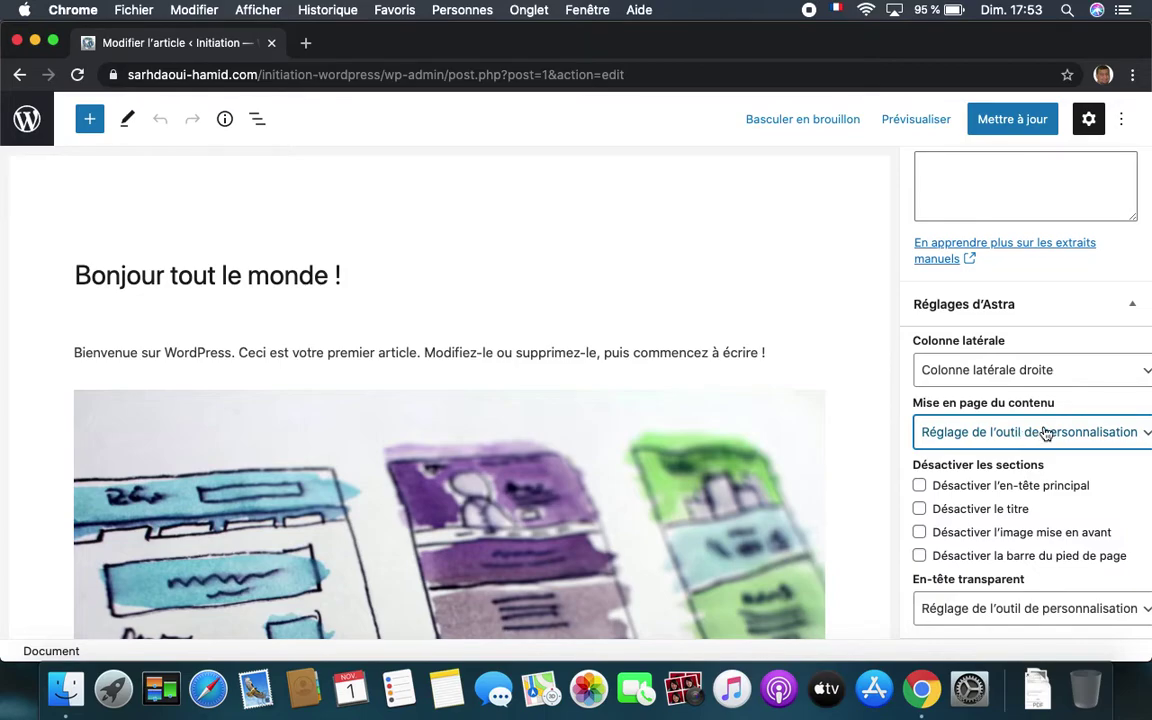
# - Set the article's content layout in the Astra settings to "Pleine largeur - Étiré"
pyautogui.click(1045, 436)
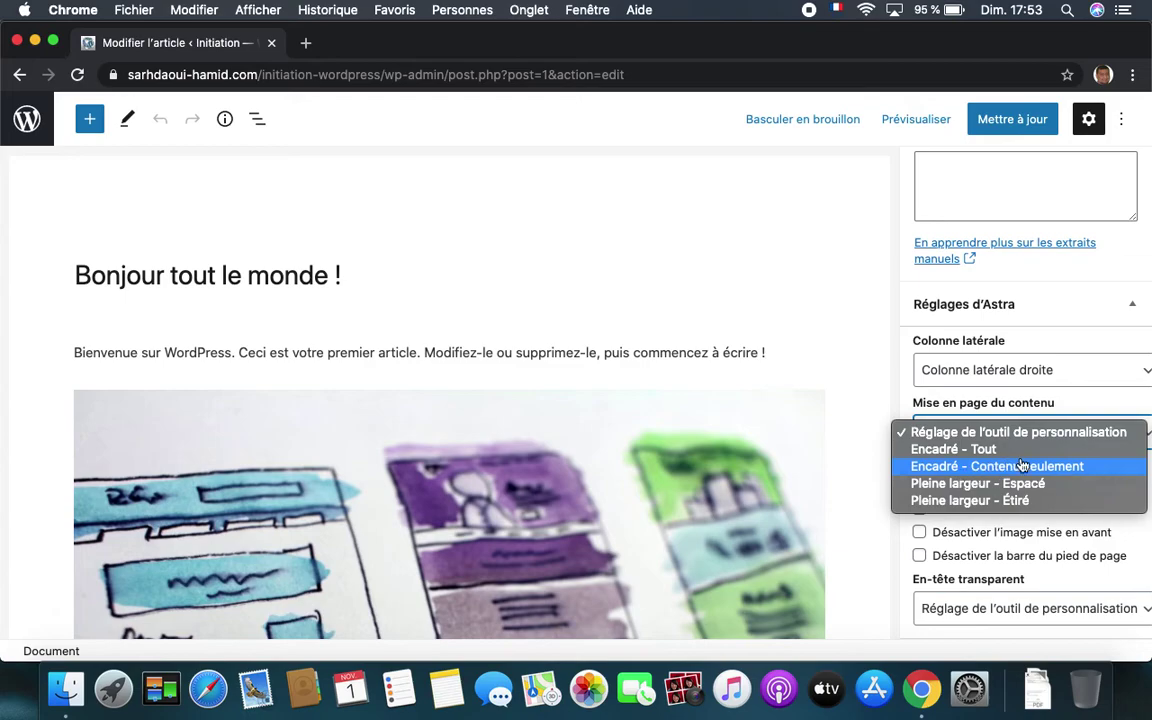
pyautogui.click(958, 500)
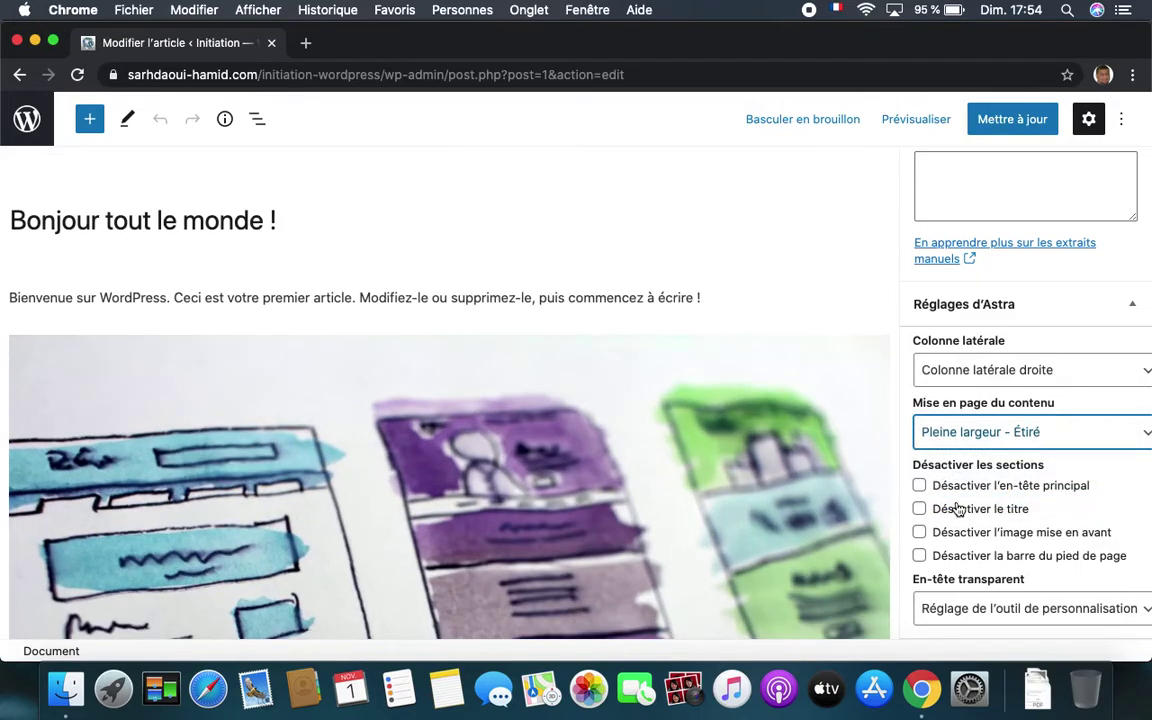
# - Look over the article content in the editor and update the article with the stretched full-width layout
pyautogui.scroll(-5, 603, 587)
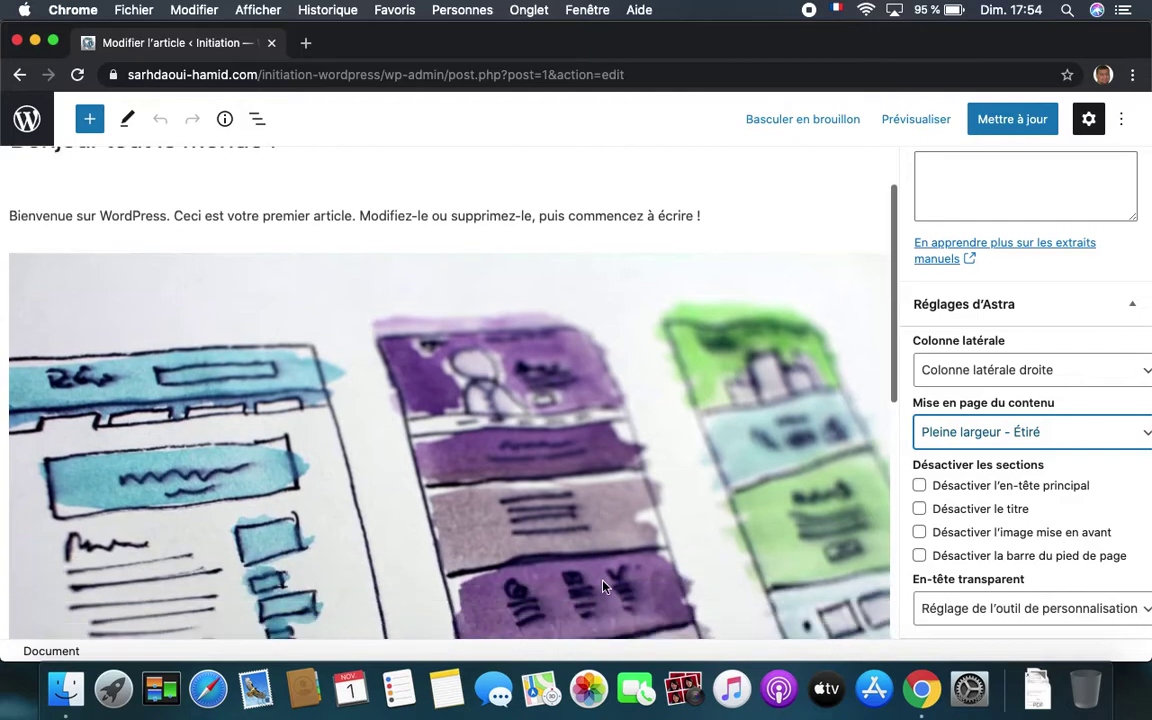
pyautogui.scroll(-4, 603, 587)
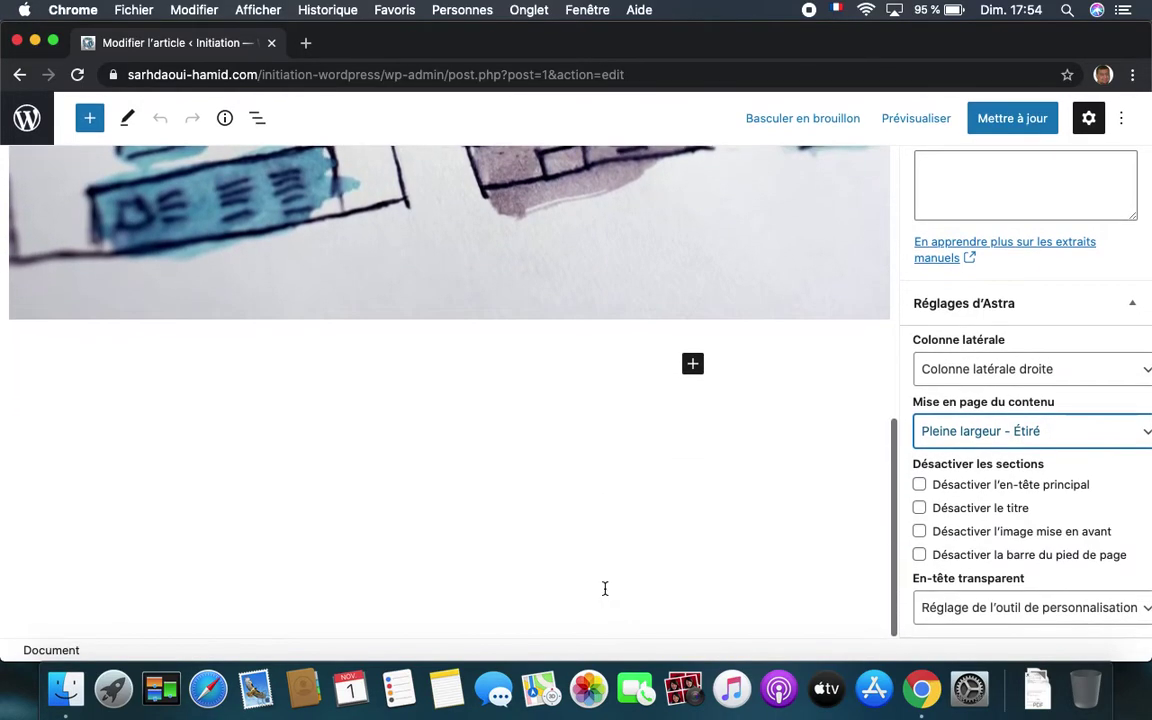
pyautogui.scroll(8, 605, 594)
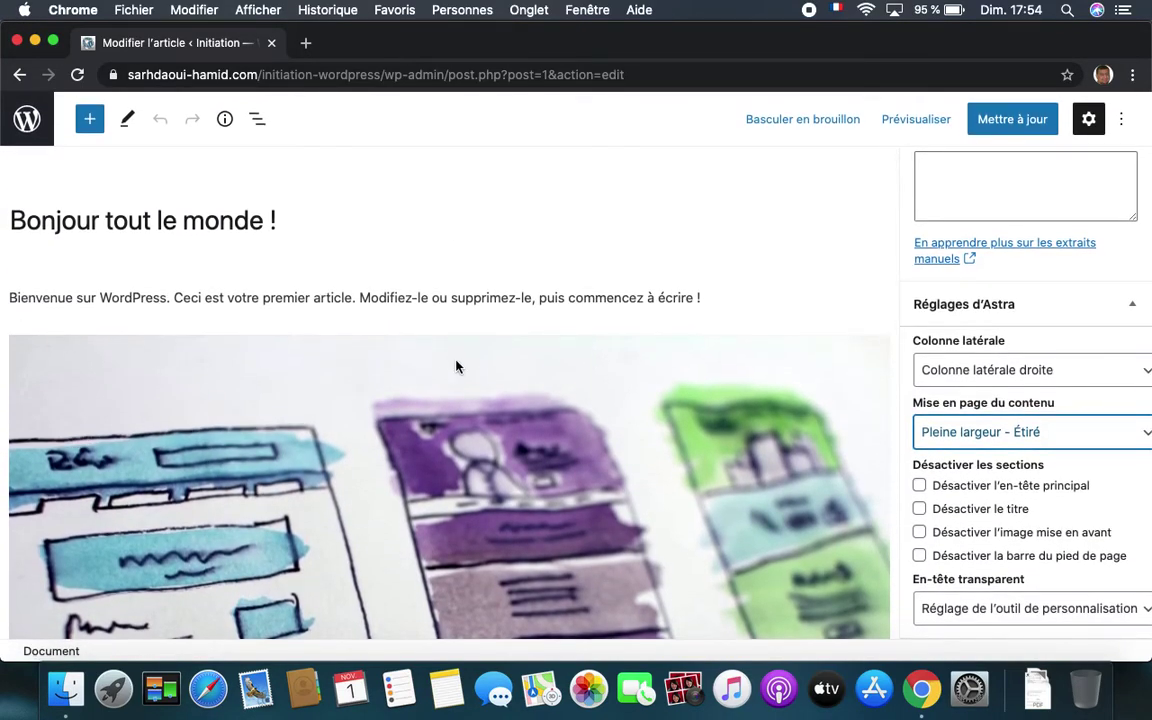
pyautogui.click(1018, 119)
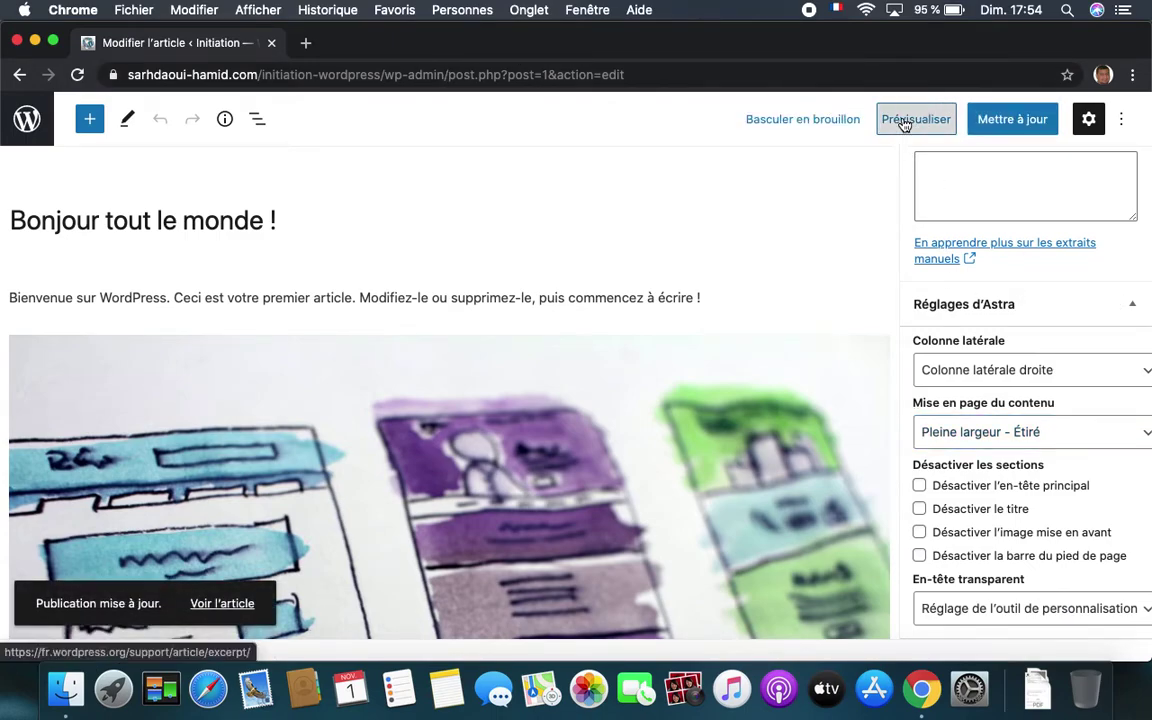
# - Preview the article in a new tab, review the stretched full-width layout down to the comment form, and close the preview
pyautogui.click(907, 122)
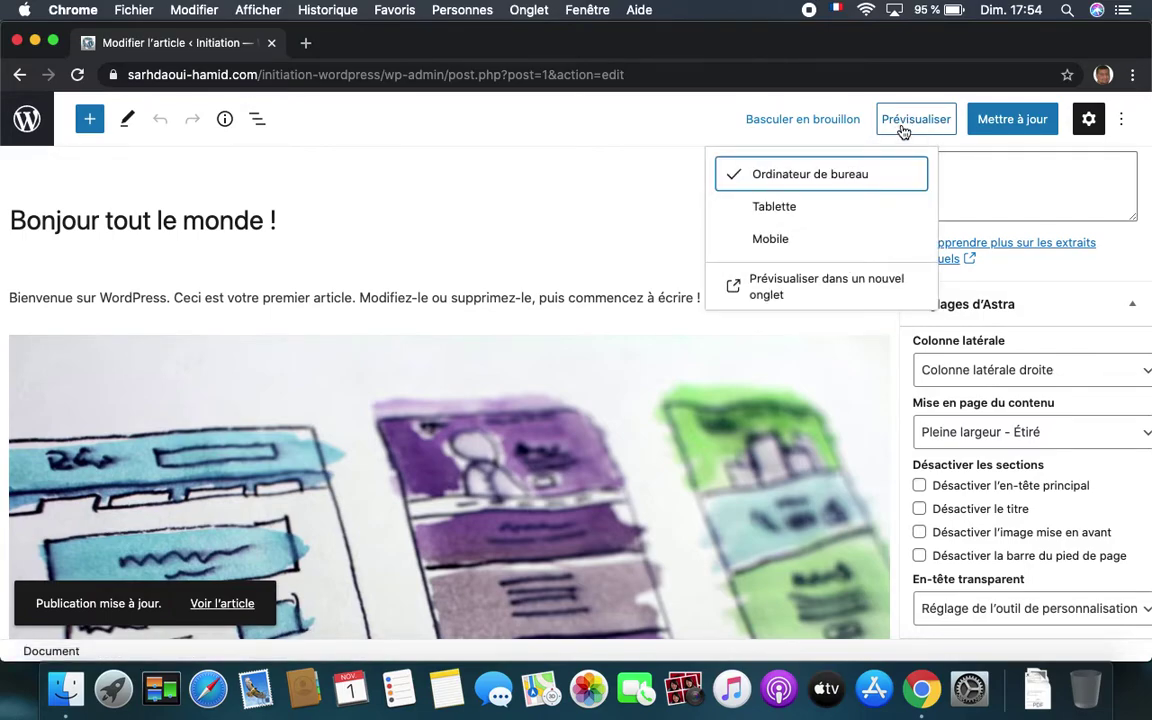
pyautogui.click(800, 290)
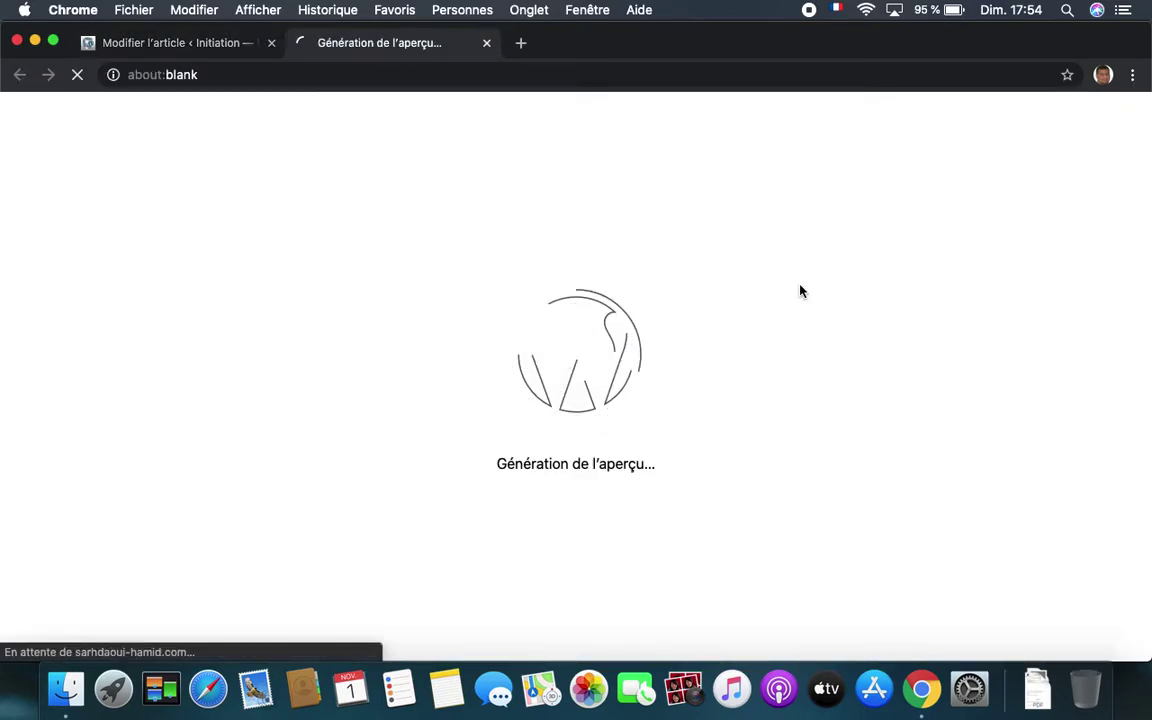
pyautogui.scroll(-5, 700, 430)
pyautogui.scroll(-3, 590, 497)
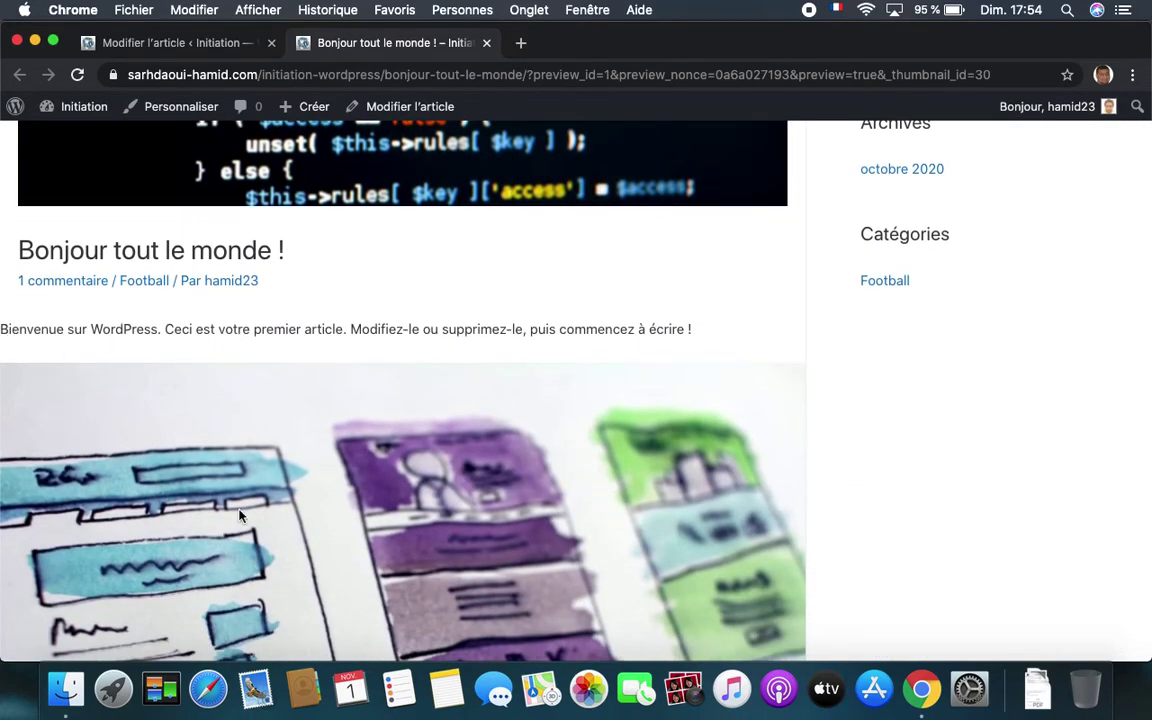
pyautogui.scroll(-15, 240, 515)
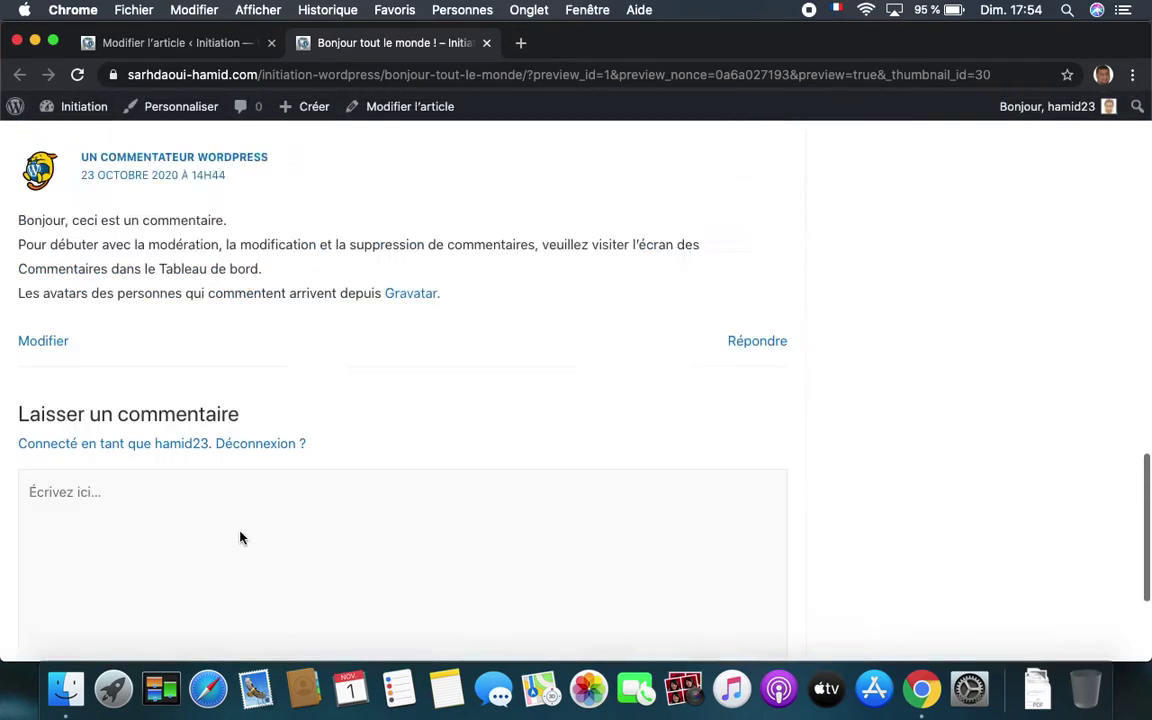
pyautogui.scroll(20, 240, 538)
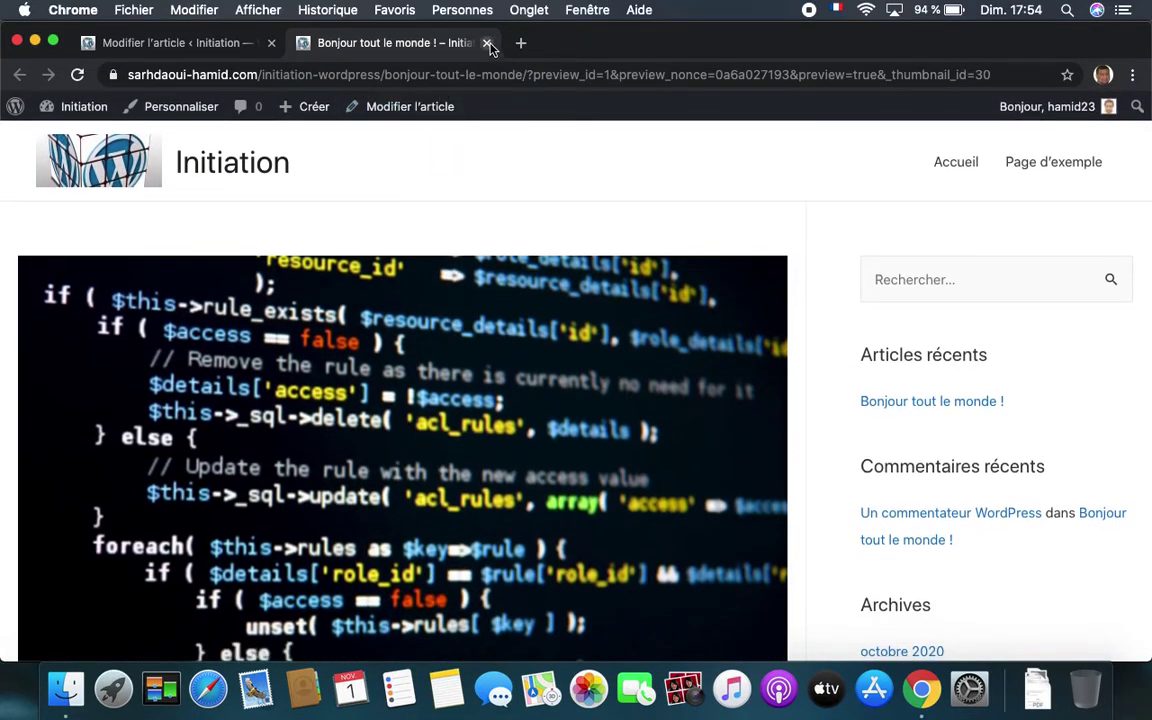
pyautogui.click(487, 43)
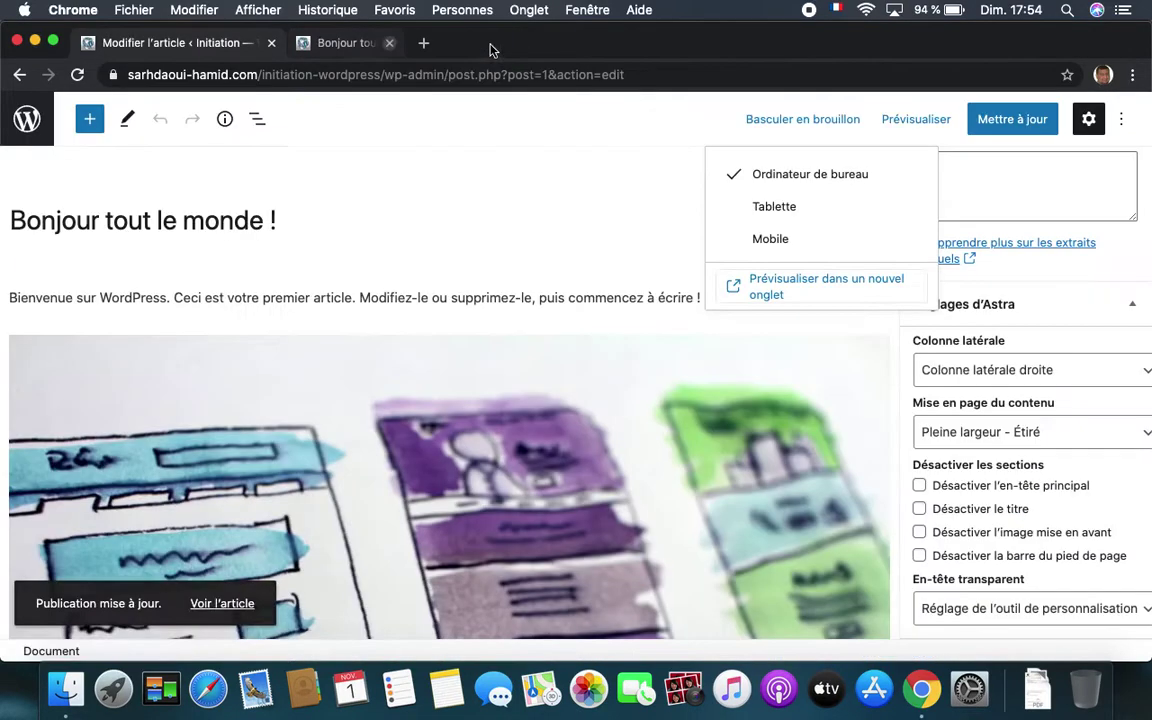
# - Set the article's content layout in the Astra settings to "Encadré - Tout" and update the article
pyautogui.click(985, 437)
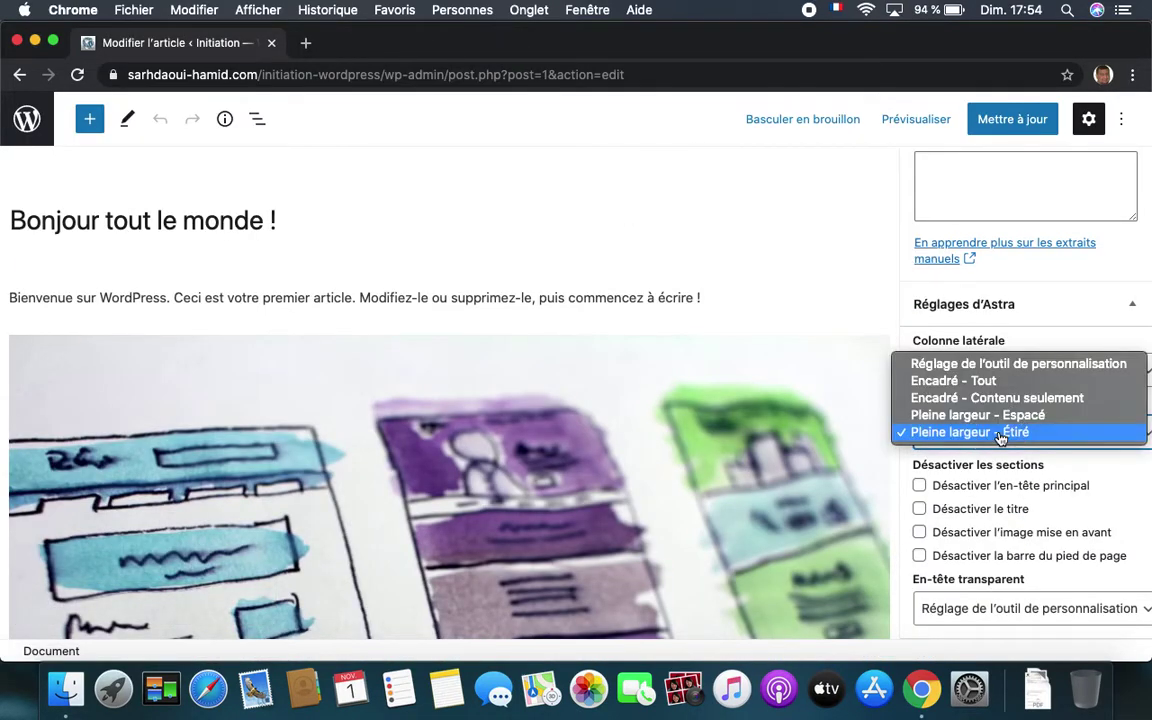
pyautogui.click(1000, 386)
pyautogui.click(1012, 119)
# - Preview the article in a new tab, examine the boxed content, sidebar widgets and comment form, and return to the editor
pyautogui.click(915, 121)
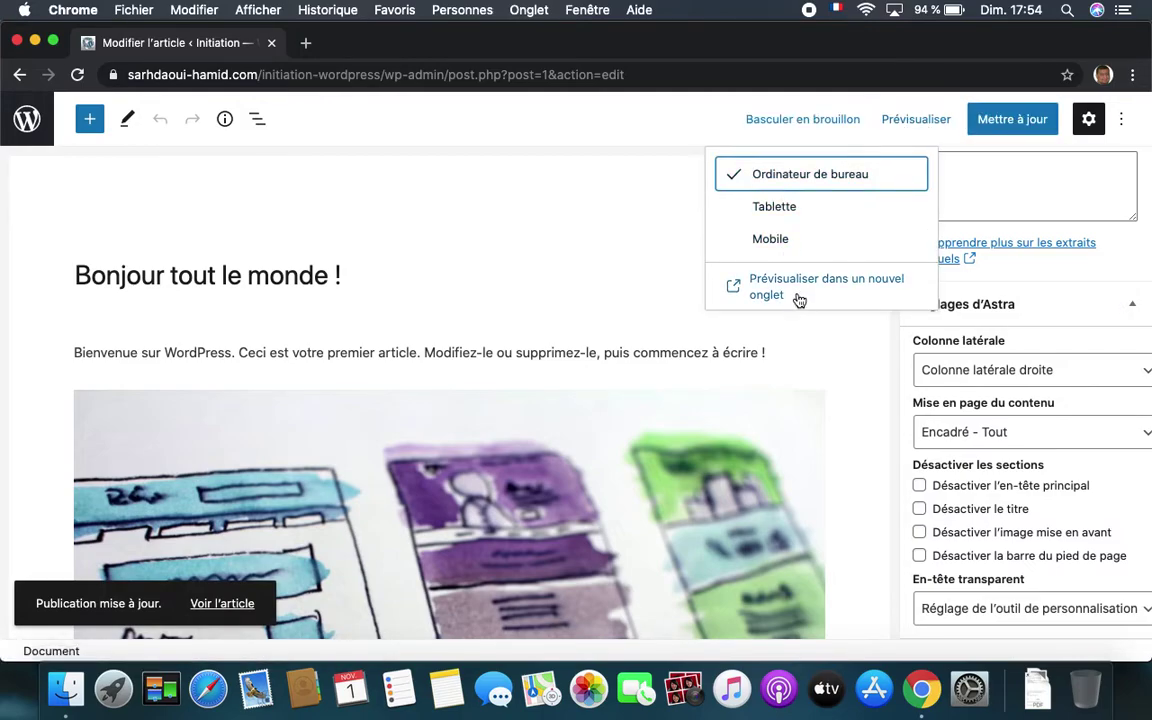
pyautogui.click(797, 292)
pyautogui.scroll(-5, 743, 490)
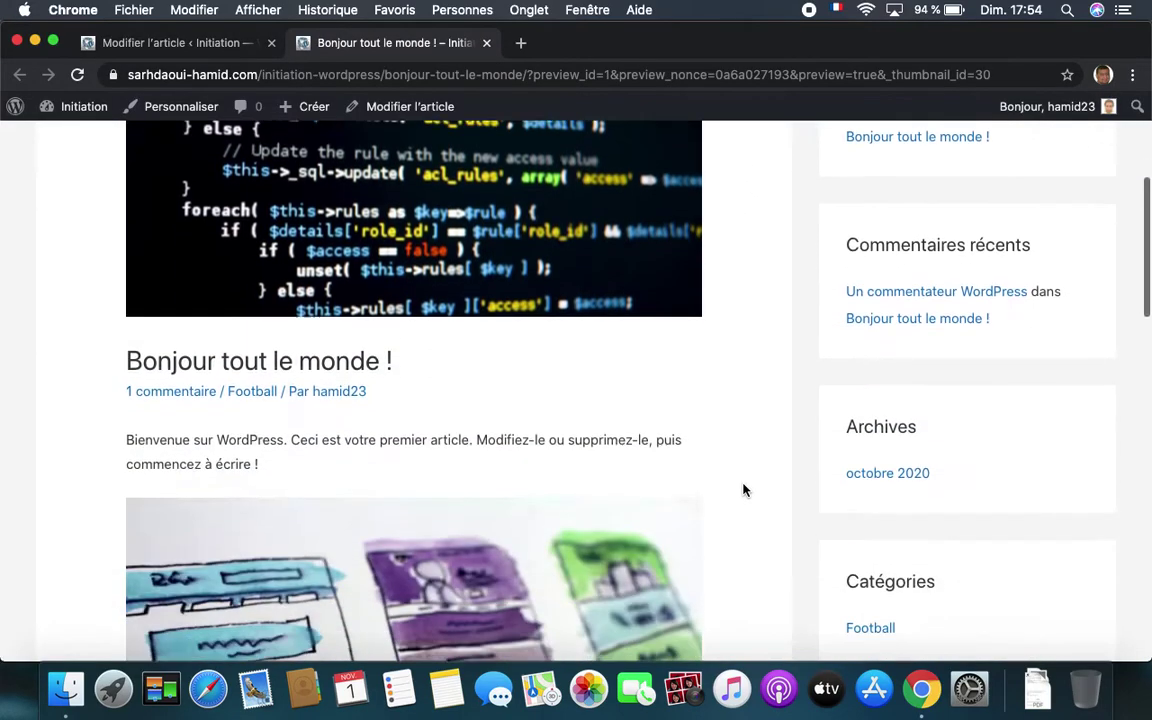
pyautogui.scroll(5, 743, 490)
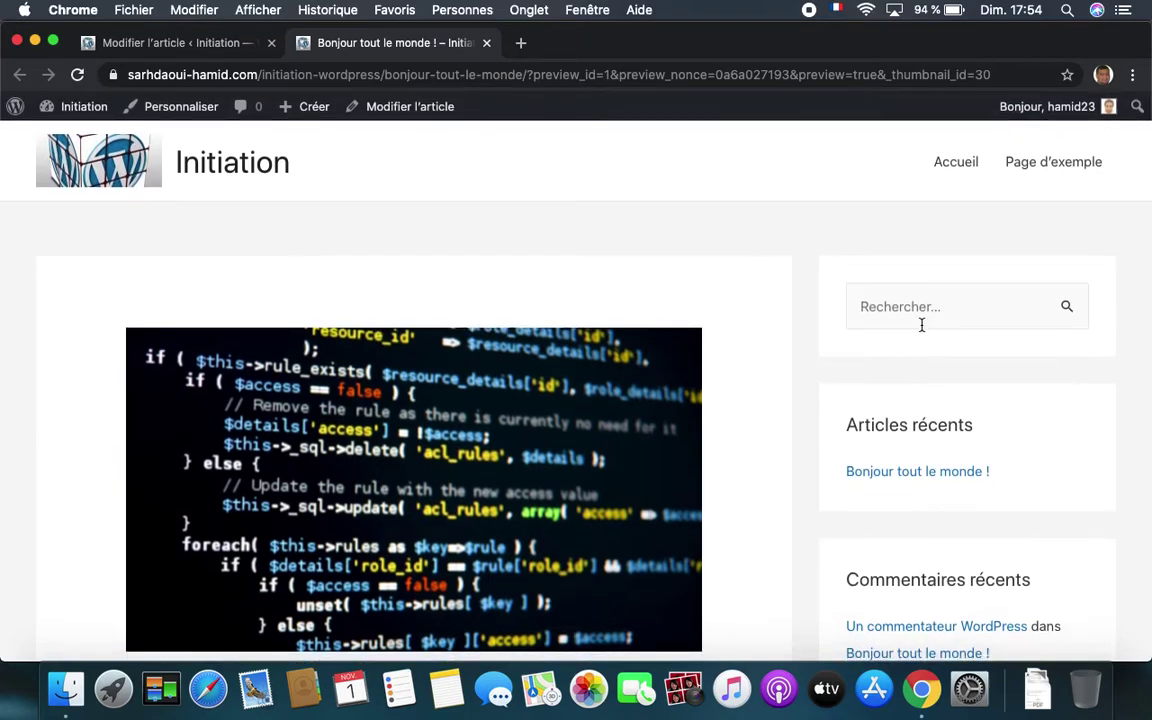
pyautogui.scroll(-10, 685, 385)
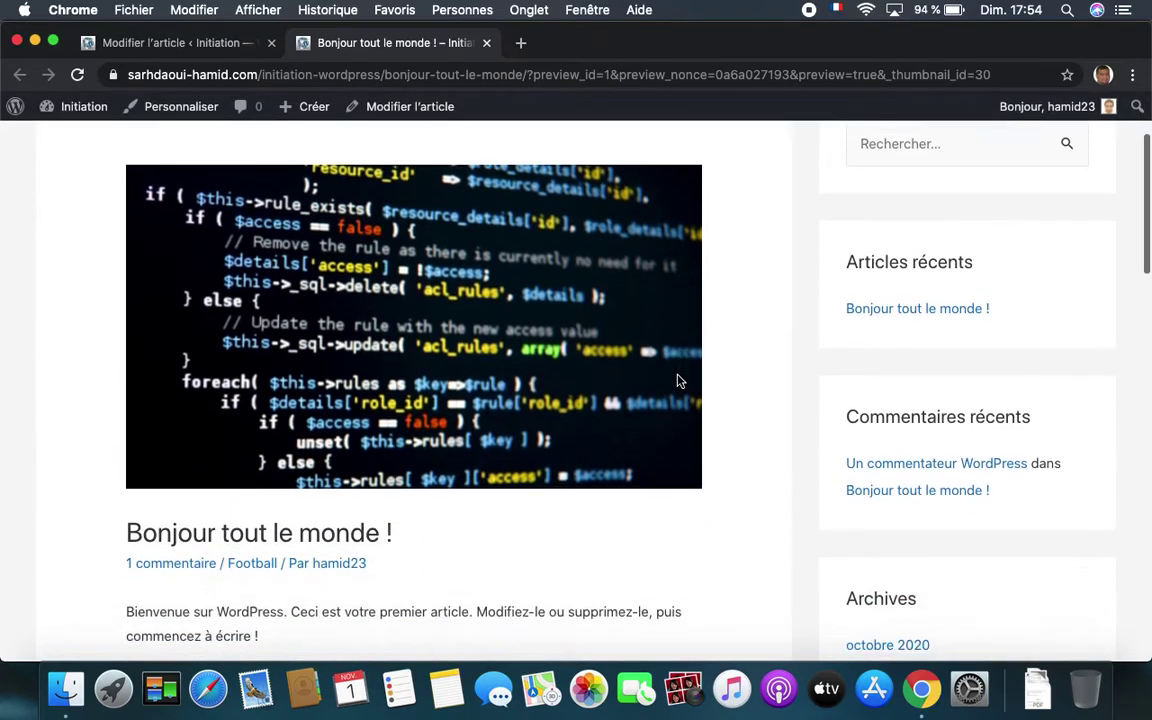
pyautogui.scroll(-5, 677, 381)
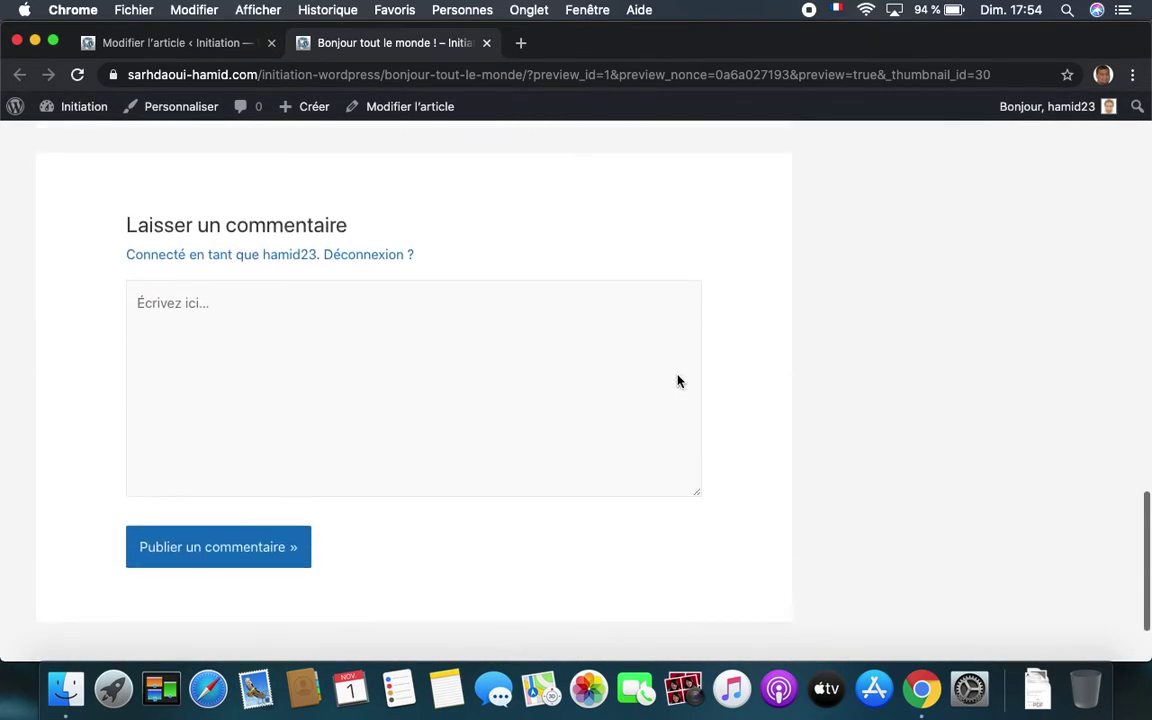
pyautogui.scroll(15, 677, 381)
pyautogui.scroll(5, 677, 381)
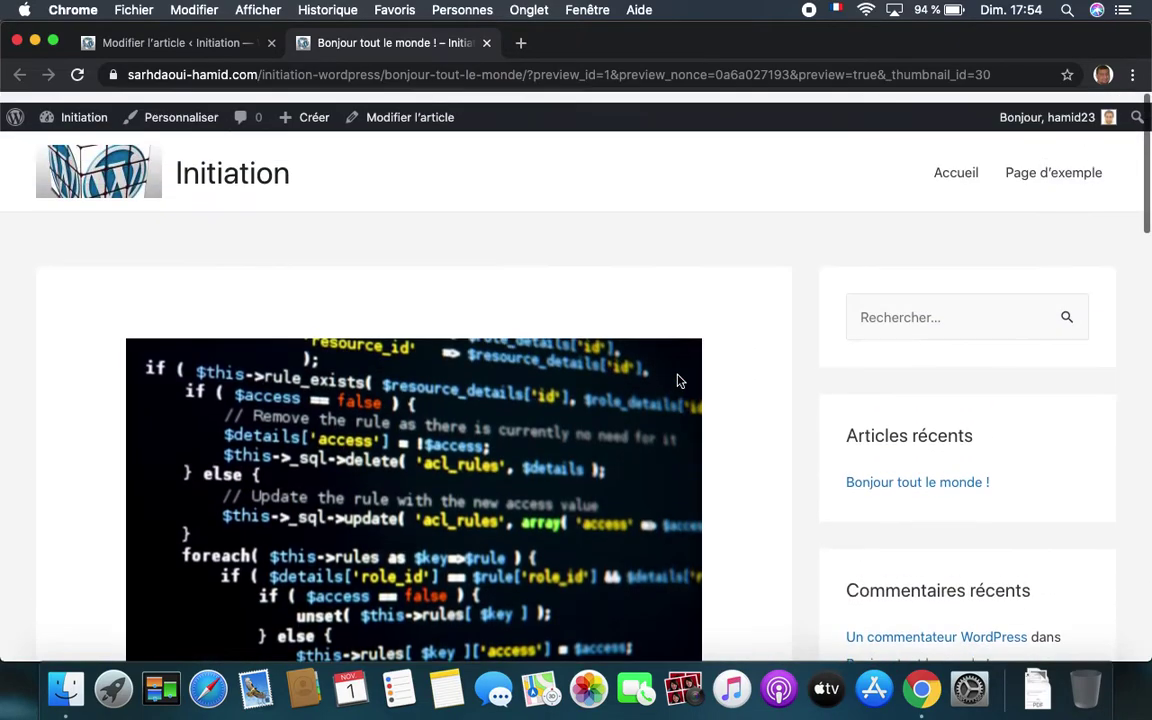
pyautogui.click(222, 43)
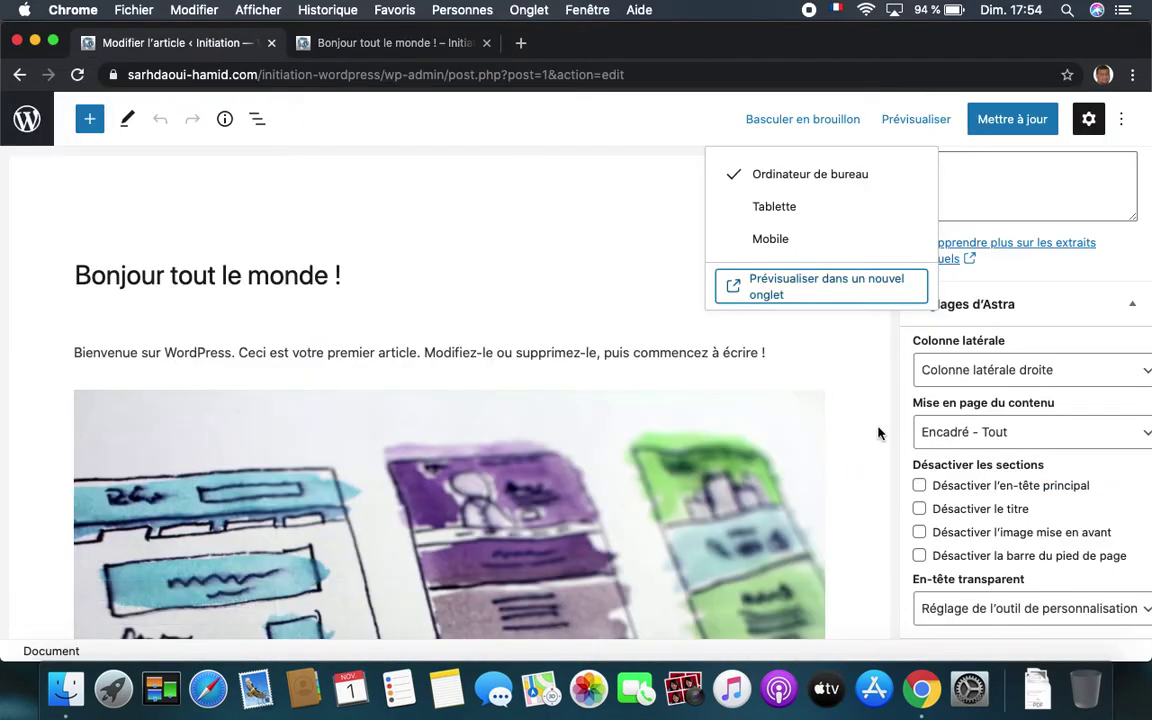
# - Set the article's content layout to "Encadré - Contenu seulement" and update the article
pyautogui.click(997, 443)
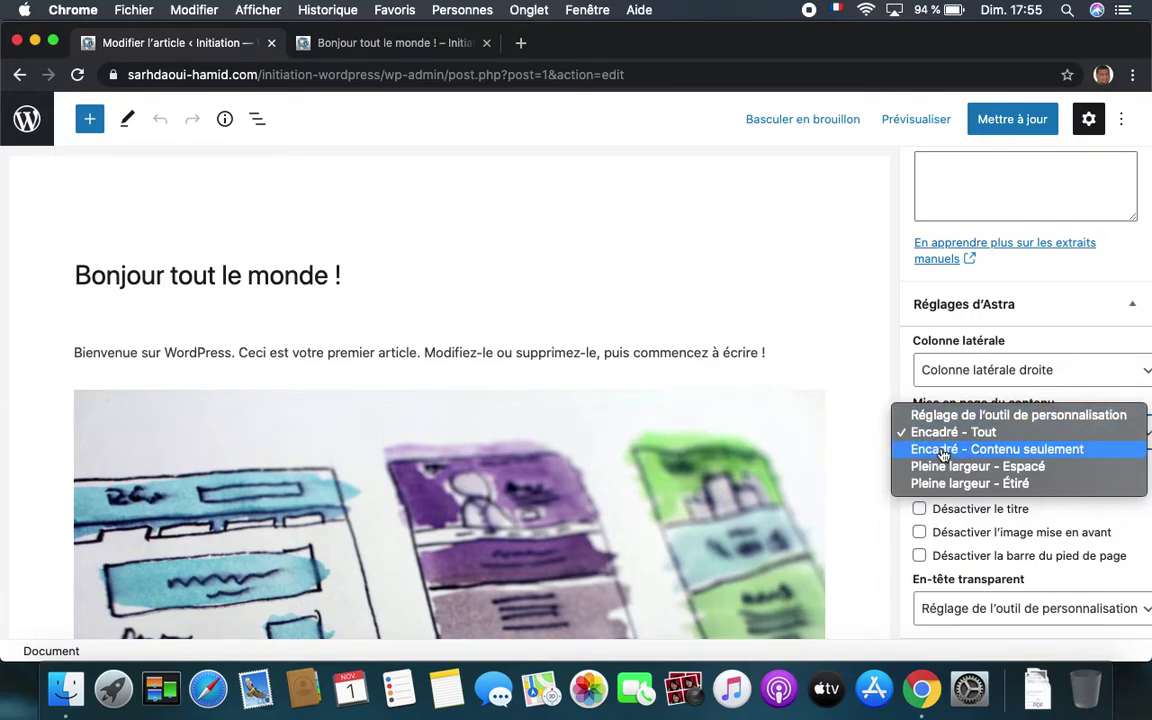
pyautogui.click(930, 449)
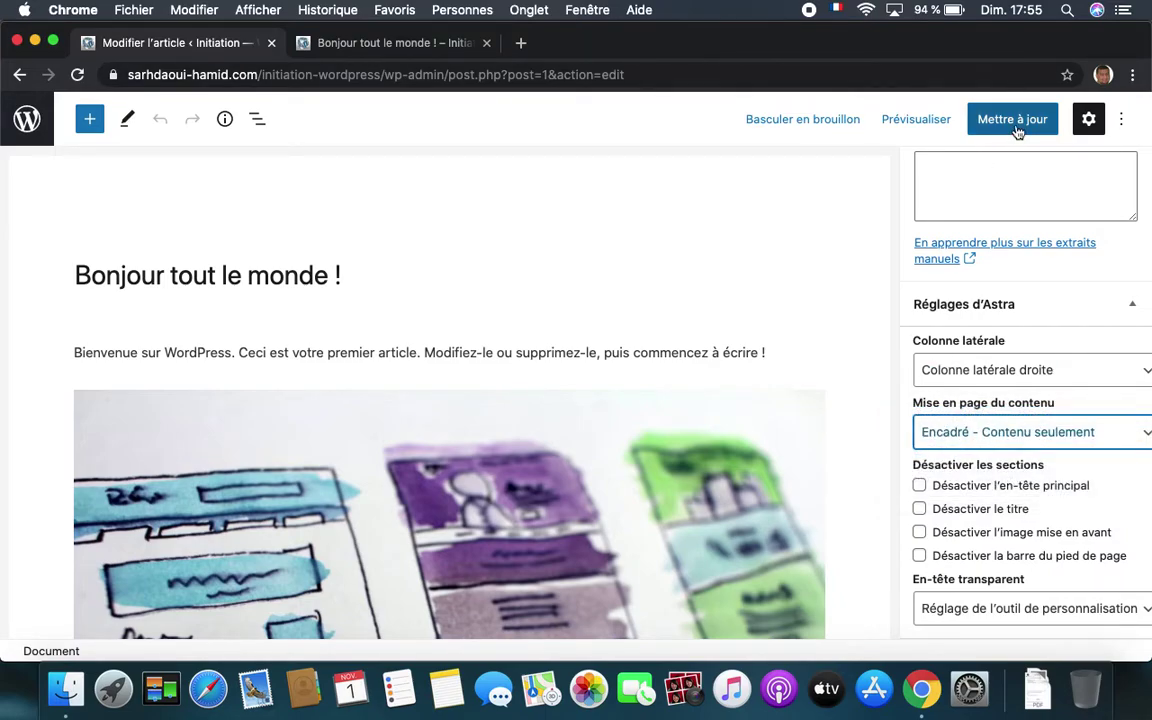
pyautogui.click(1017, 132)
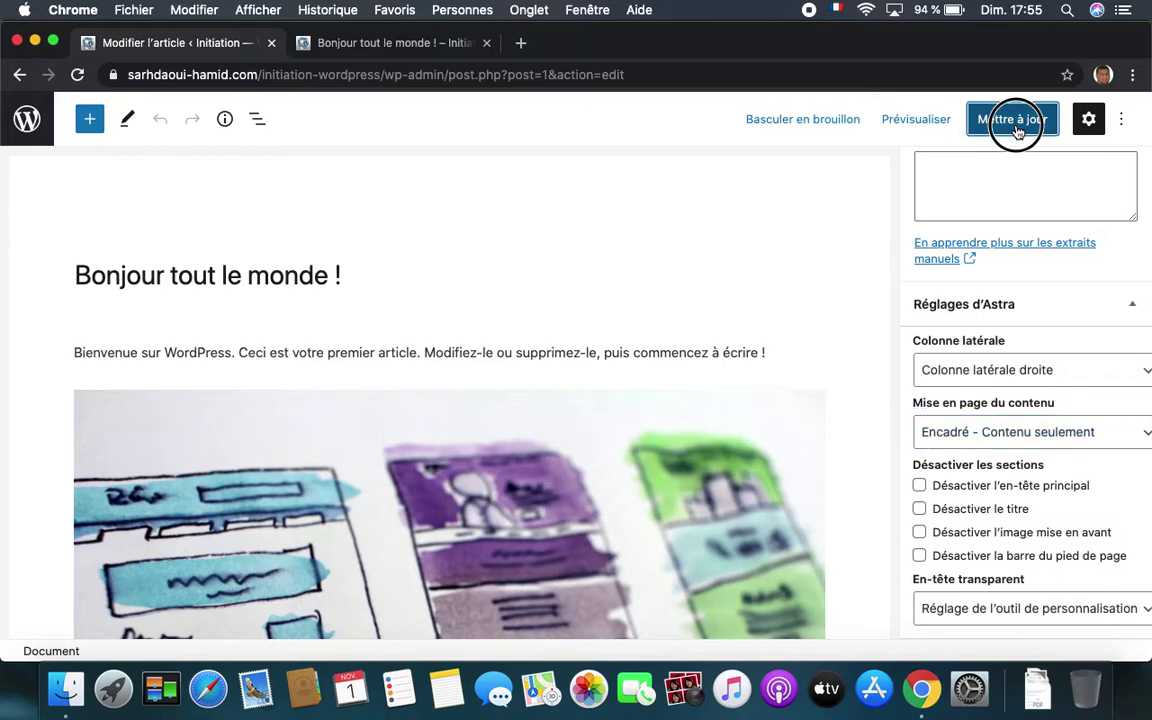
# - Preview the article with only its content boxed, compare the content area with the sidebar, and return to the editor
pyautogui.click(906, 128)
pyautogui.click(767, 290)
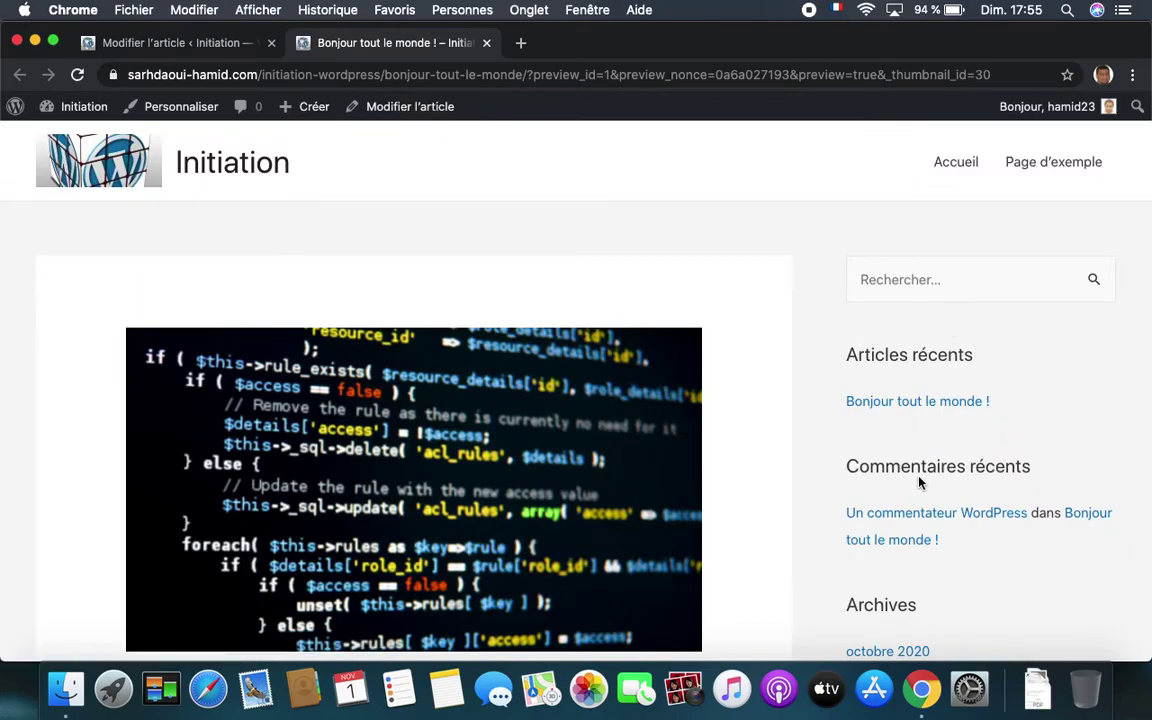
pyautogui.scroll(-15, 920, 483)
pyautogui.scroll(-5, 920, 483)
pyautogui.scroll(8, 920, 483)
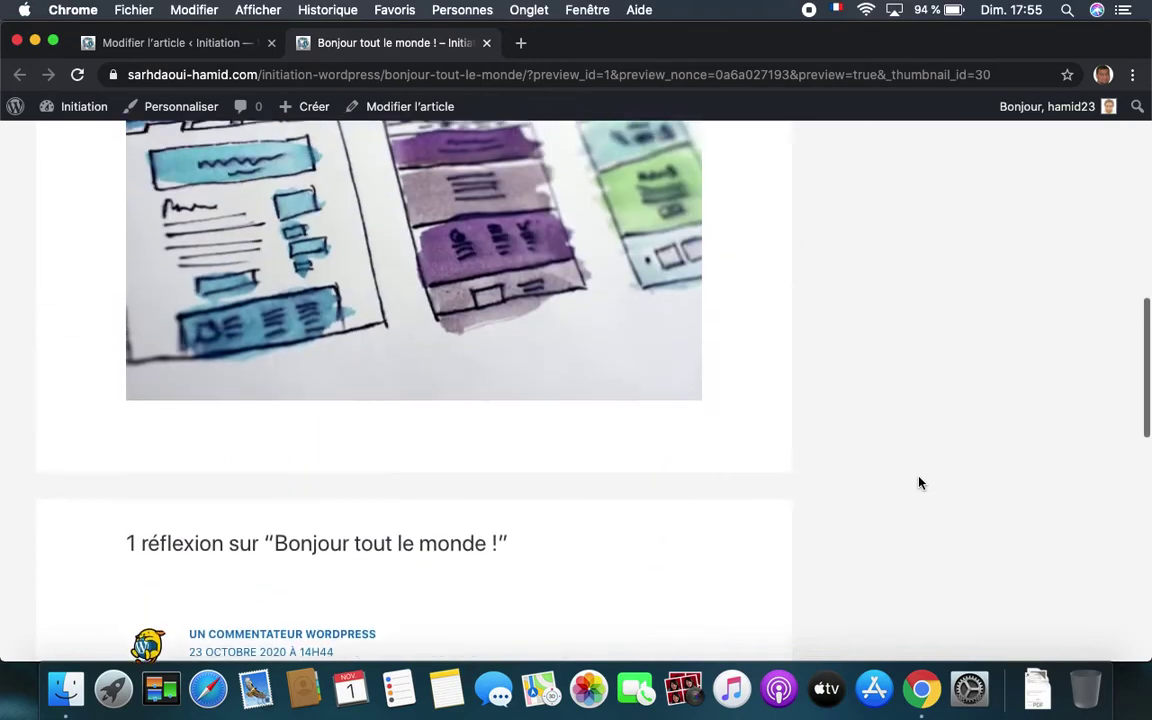
pyautogui.scroll(10, 920, 483)
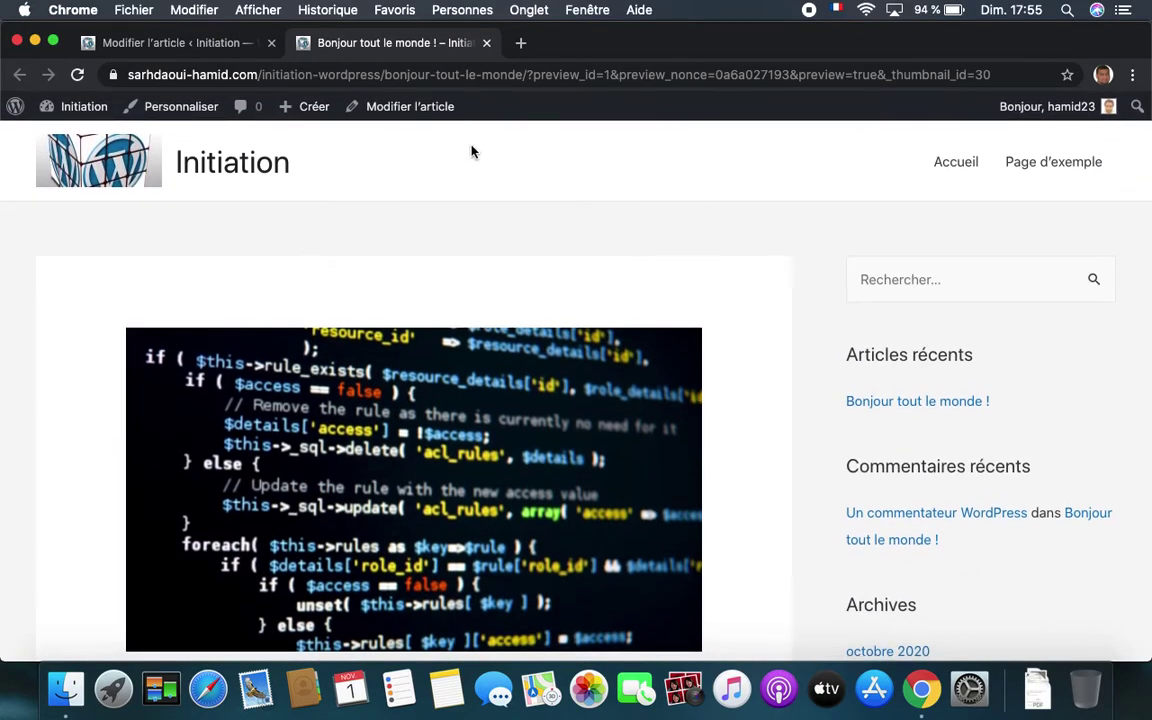
pyautogui.click(195, 43)
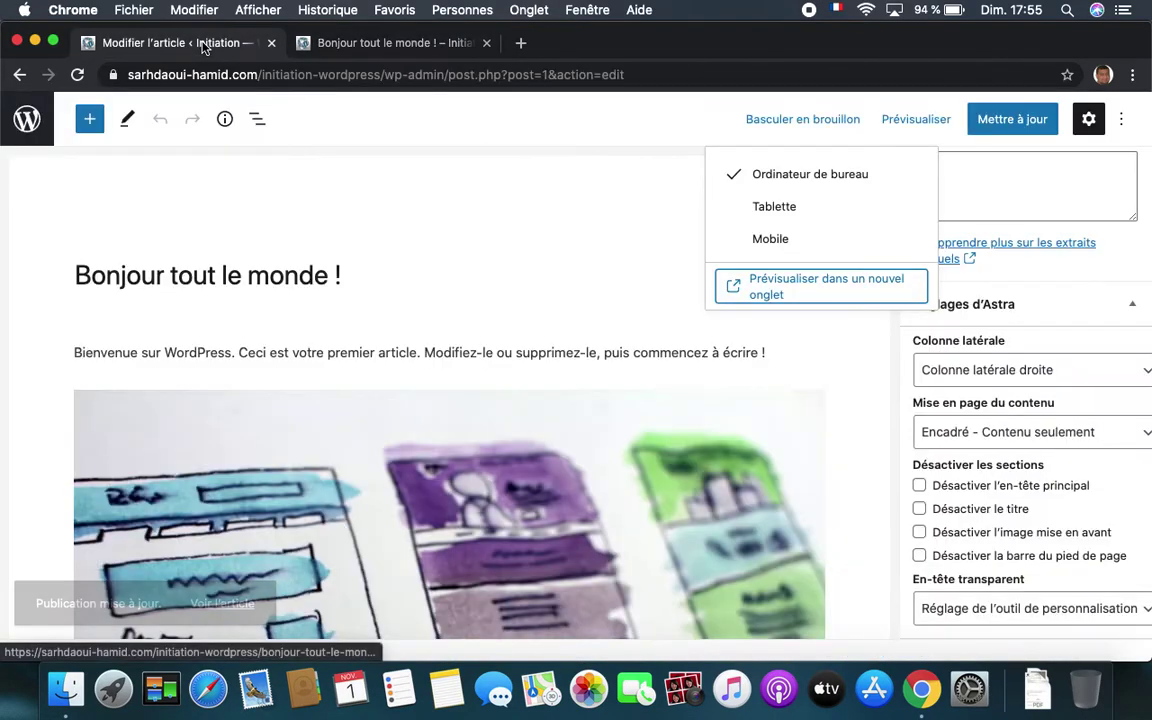
pyautogui.click(628, 226)
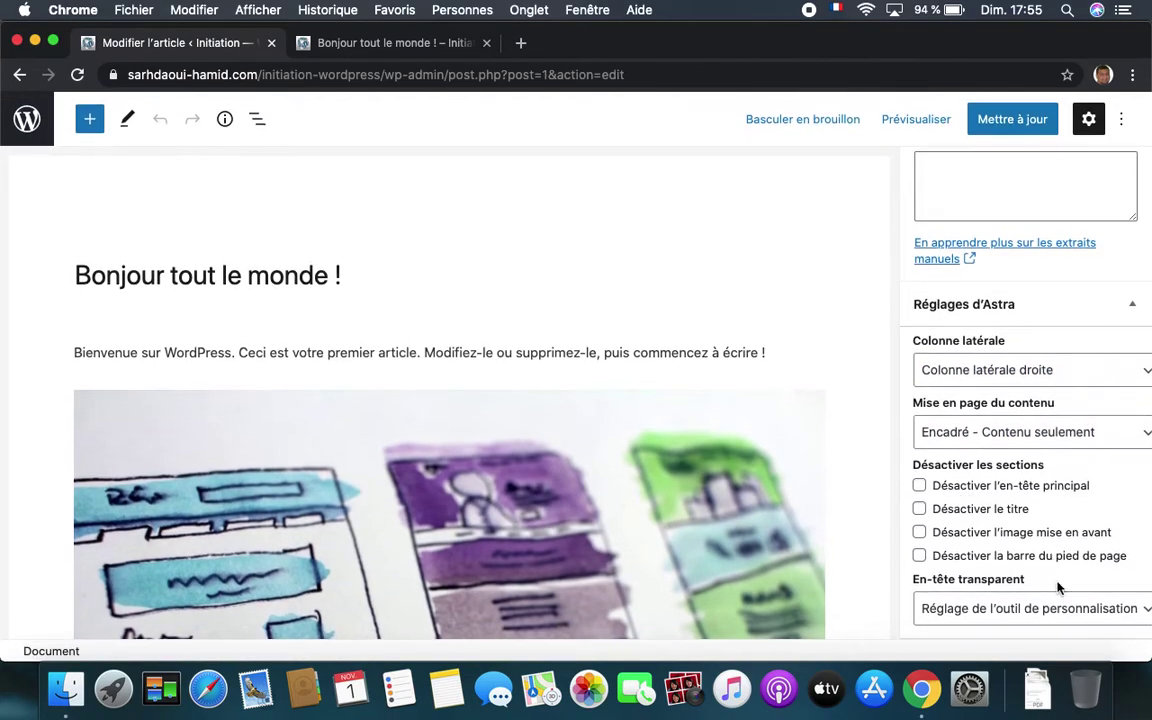
# - Set the transparent header option to "Activé", check the header in the existing preview, and update the article
pyautogui.click(1068, 618)
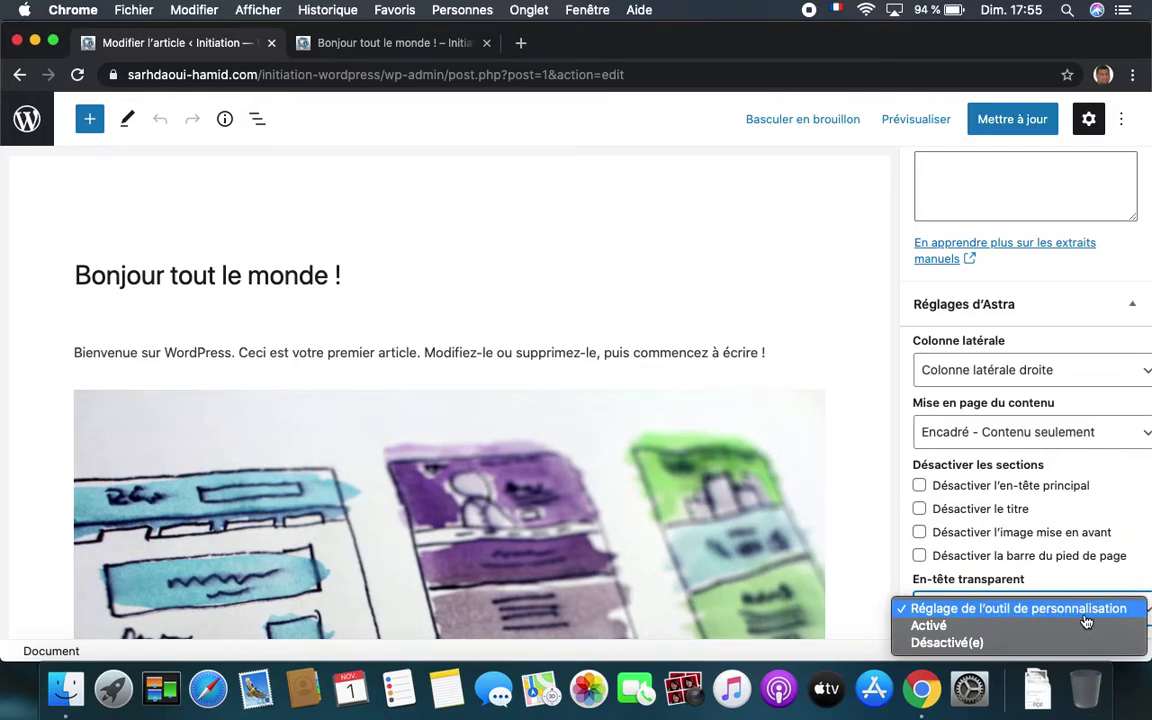
pyautogui.click(945, 626)
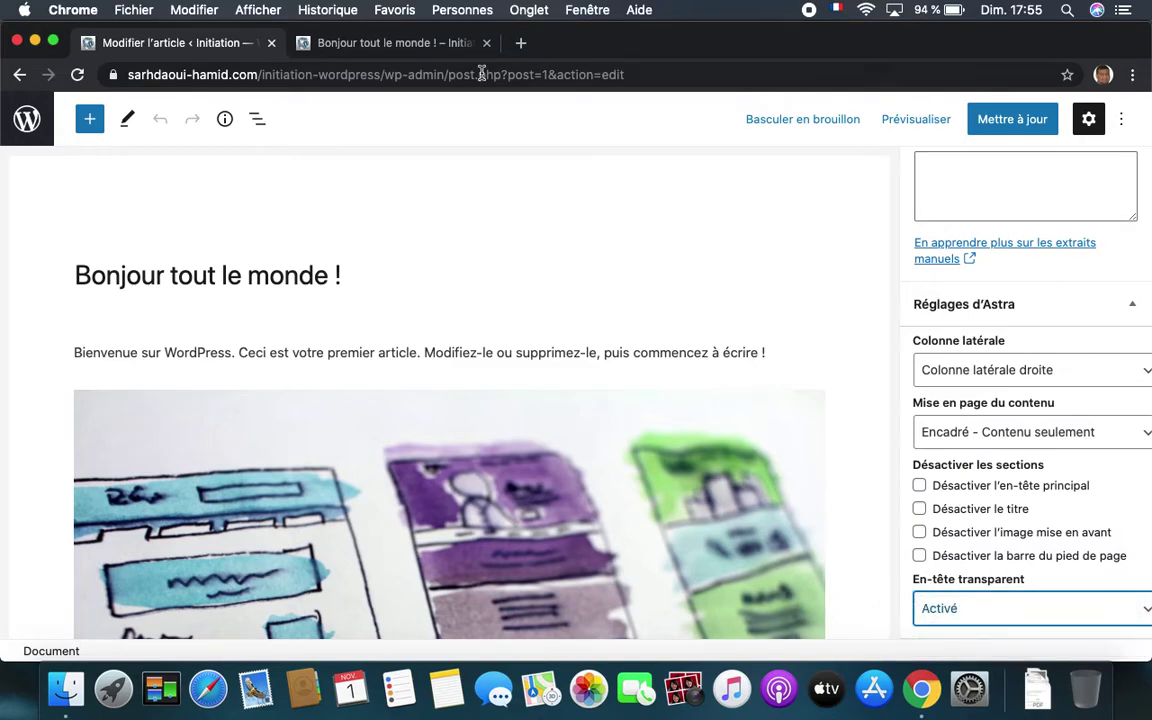
pyautogui.click(420, 52)
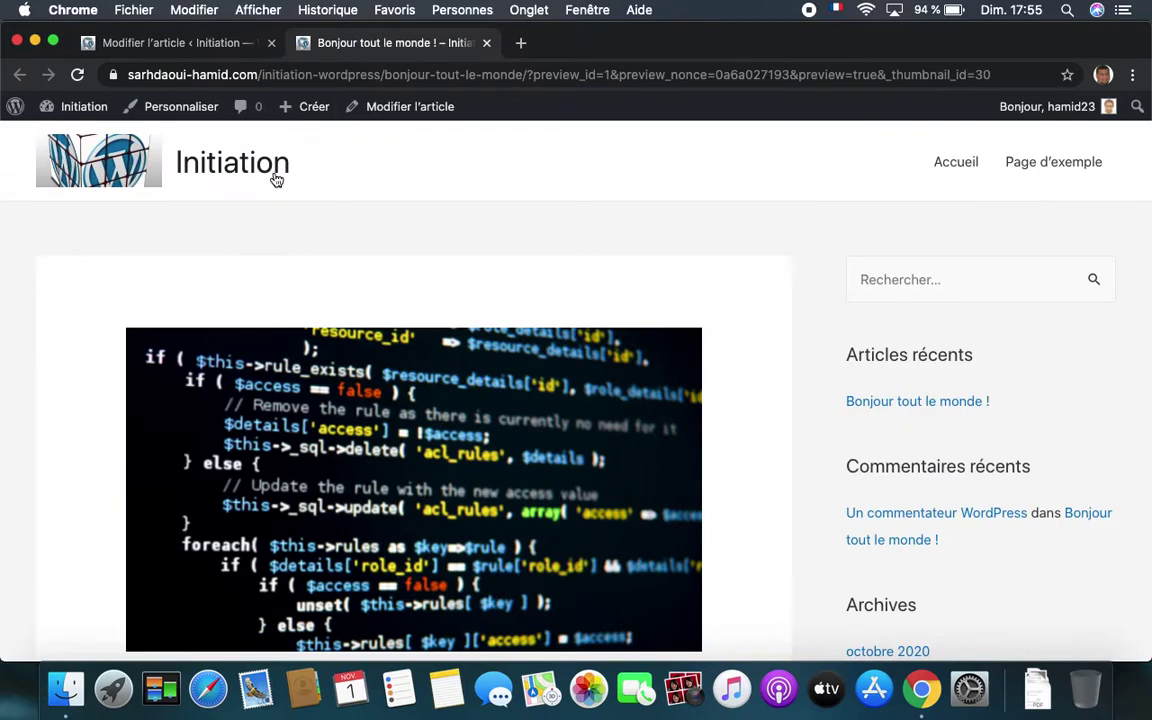
pyautogui.click(169, 43)
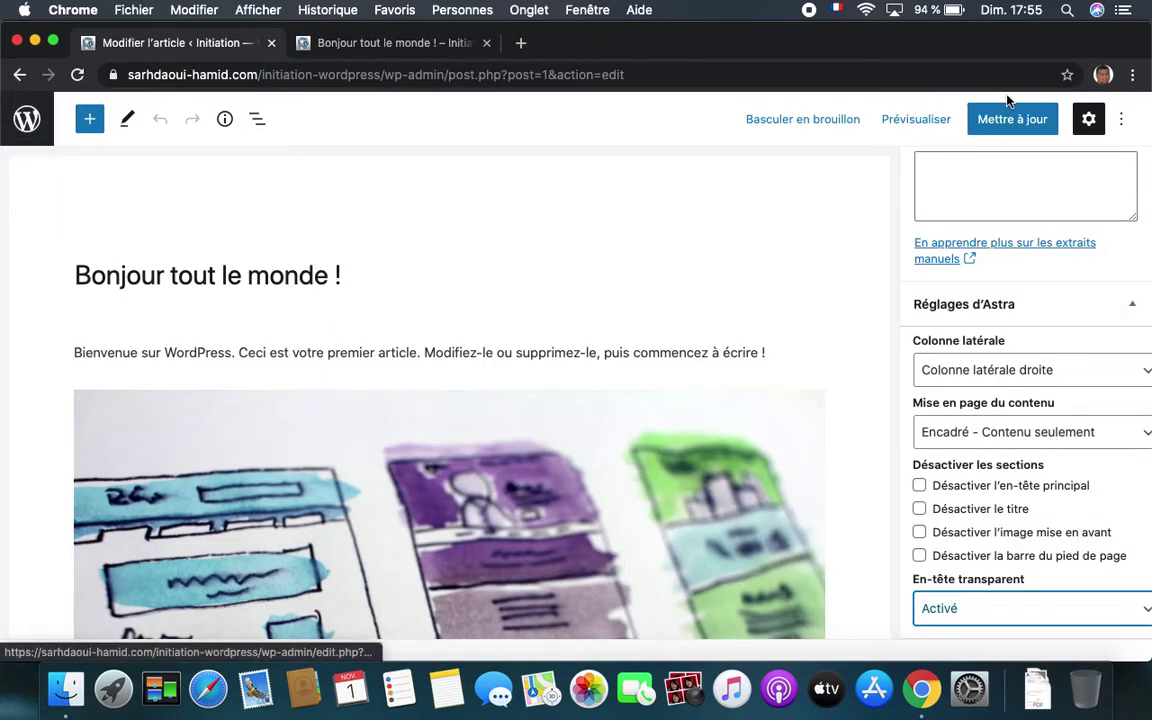
pyautogui.click(1015, 119)
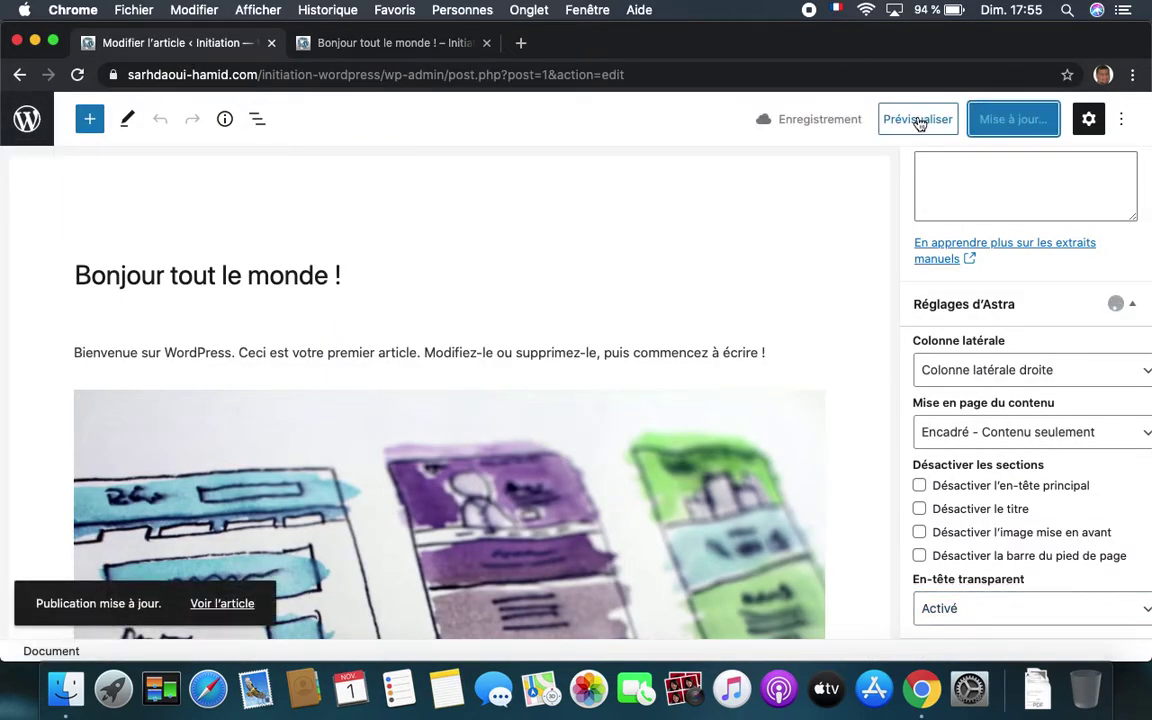
# - Preview the updated article in a new tab, examine the transparent header, and return to the editor
pyautogui.click(918, 119)
pyautogui.click(782, 286)
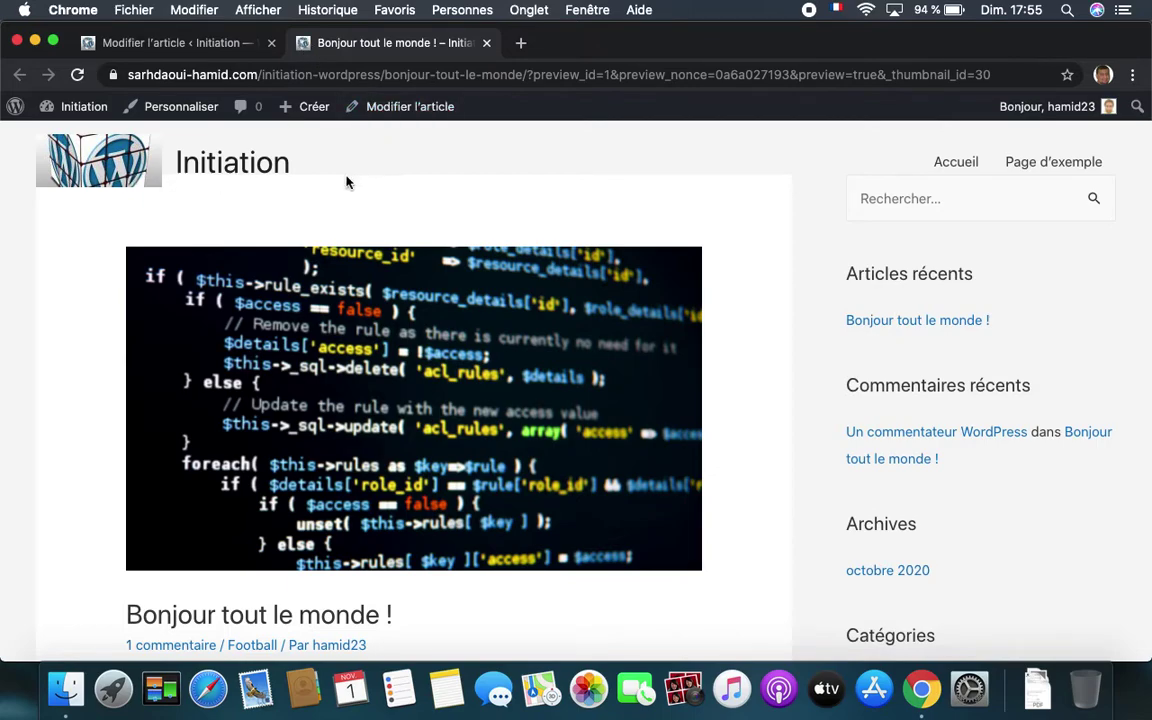
pyautogui.click(187, 45)
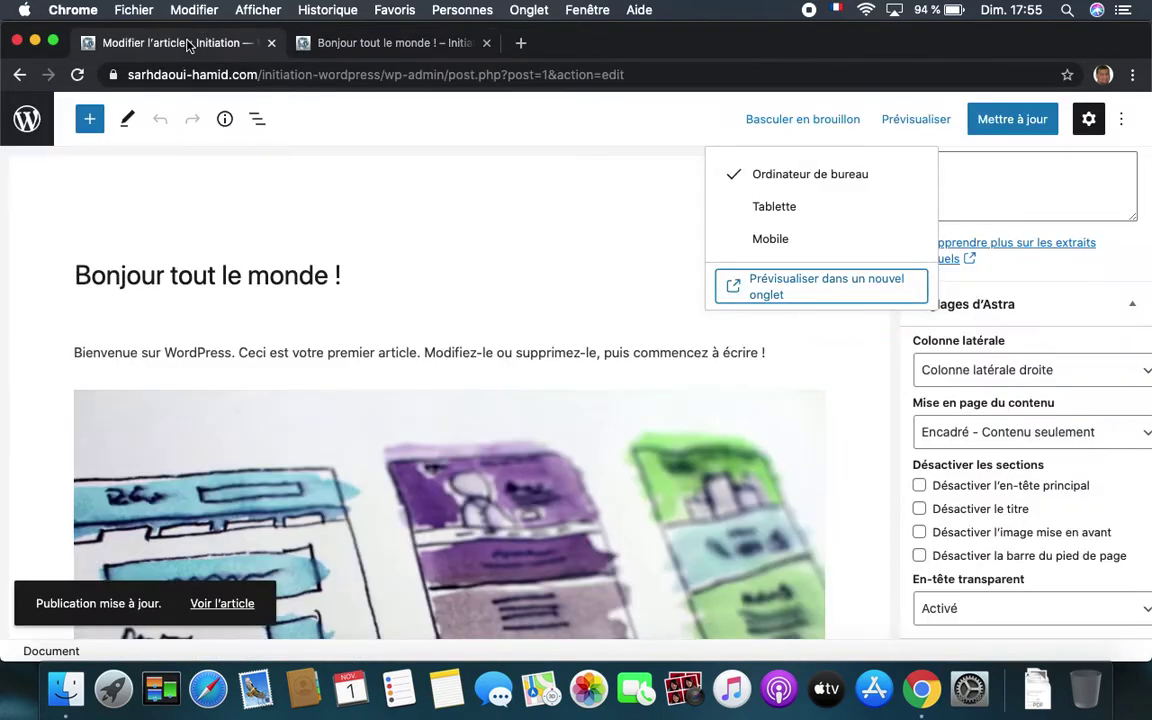
# - Set the article's transparent header option in the Astra settings to "Désactivé(e)"
pyautogui.click(952, 609)
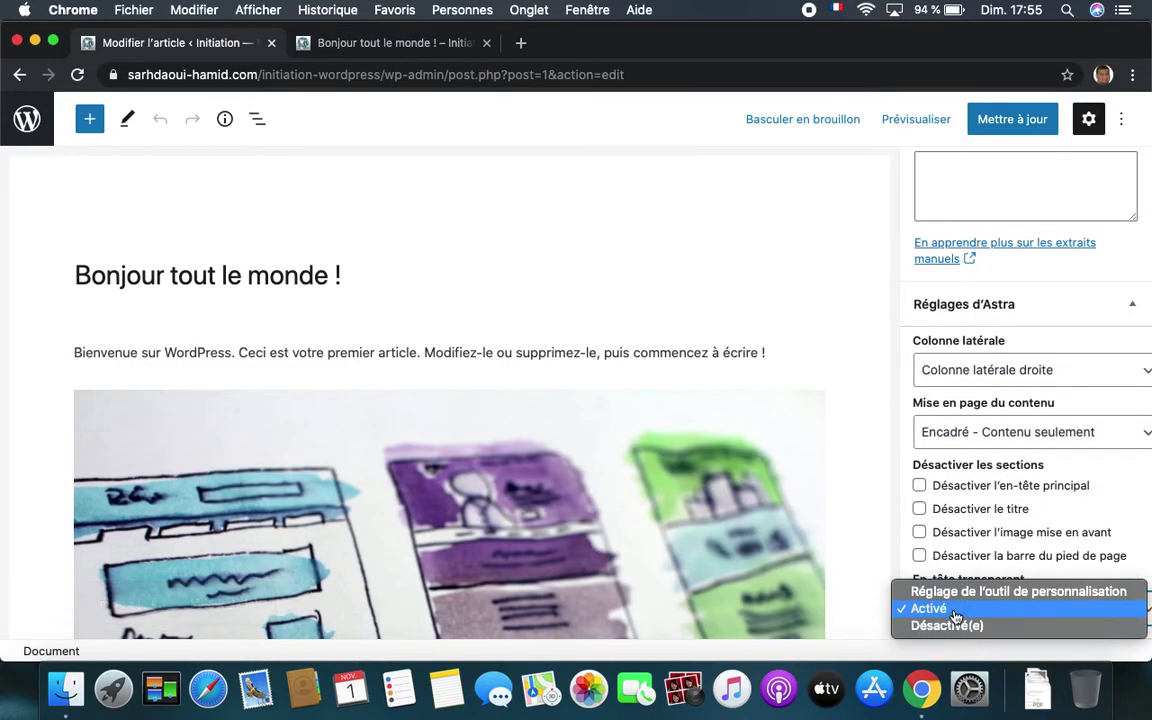
pyautogui.click(954, 625)
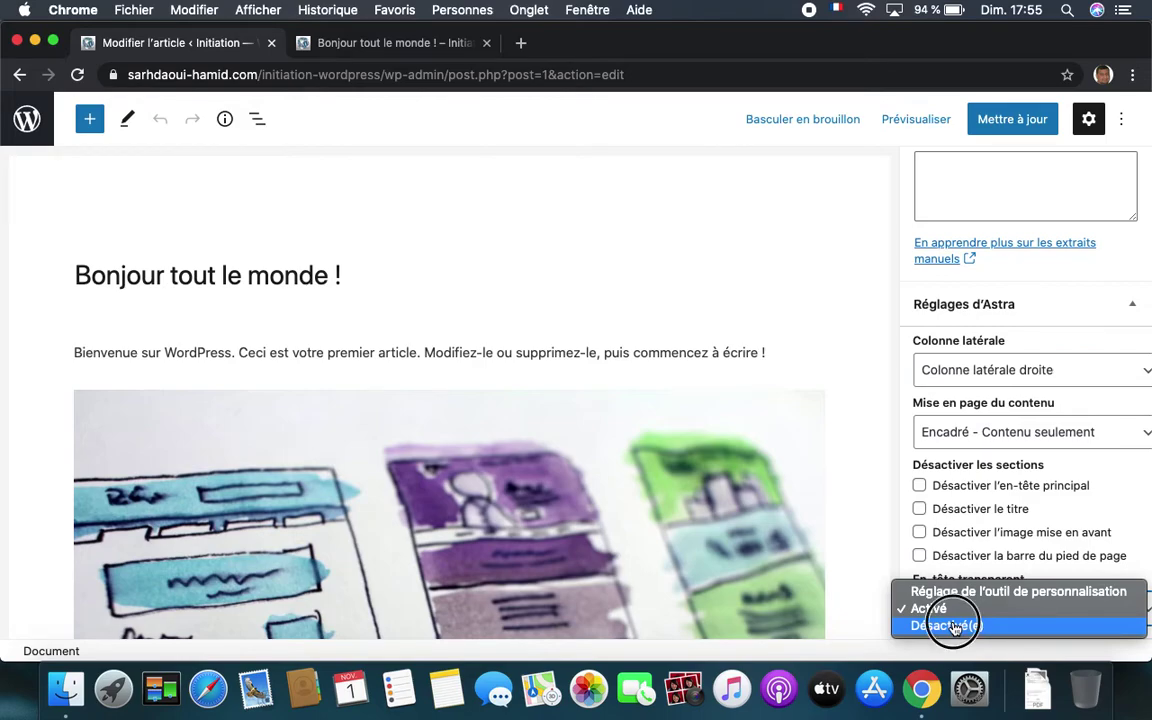
# - Update the article, preview it in a new tab to check the header, and return to the editor
pyautogui.click(1013, 122)
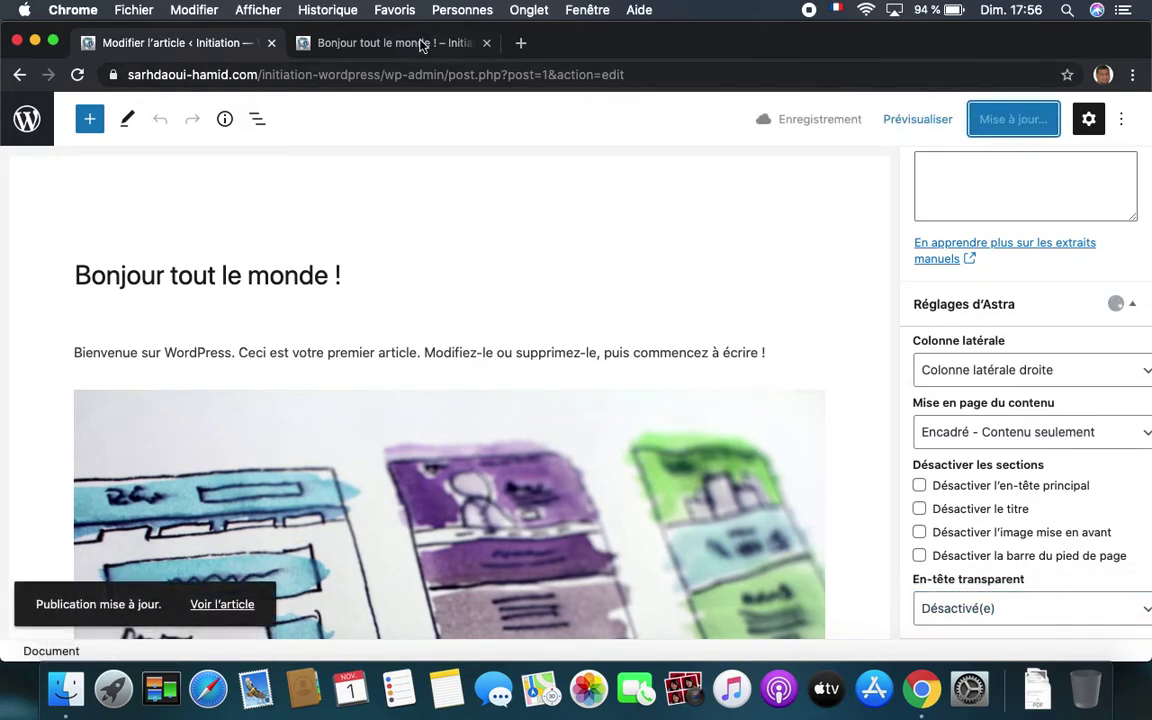
pyautogui.click(910, 121)
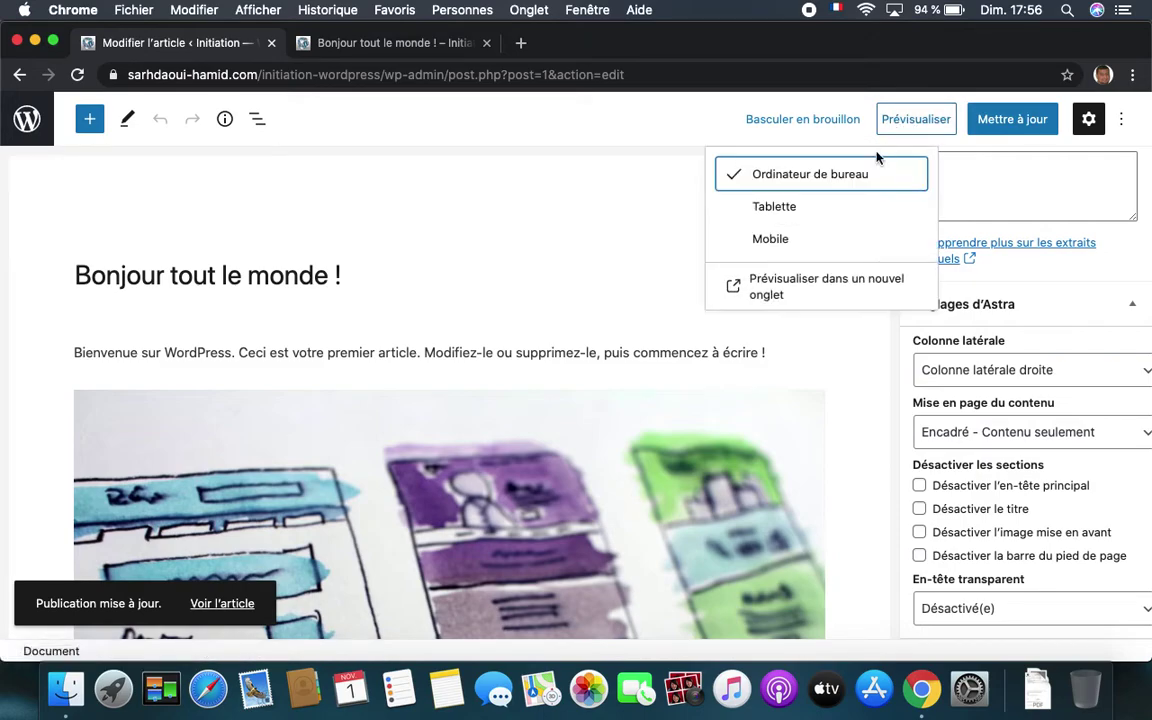
pyautogui.click(798, 287)
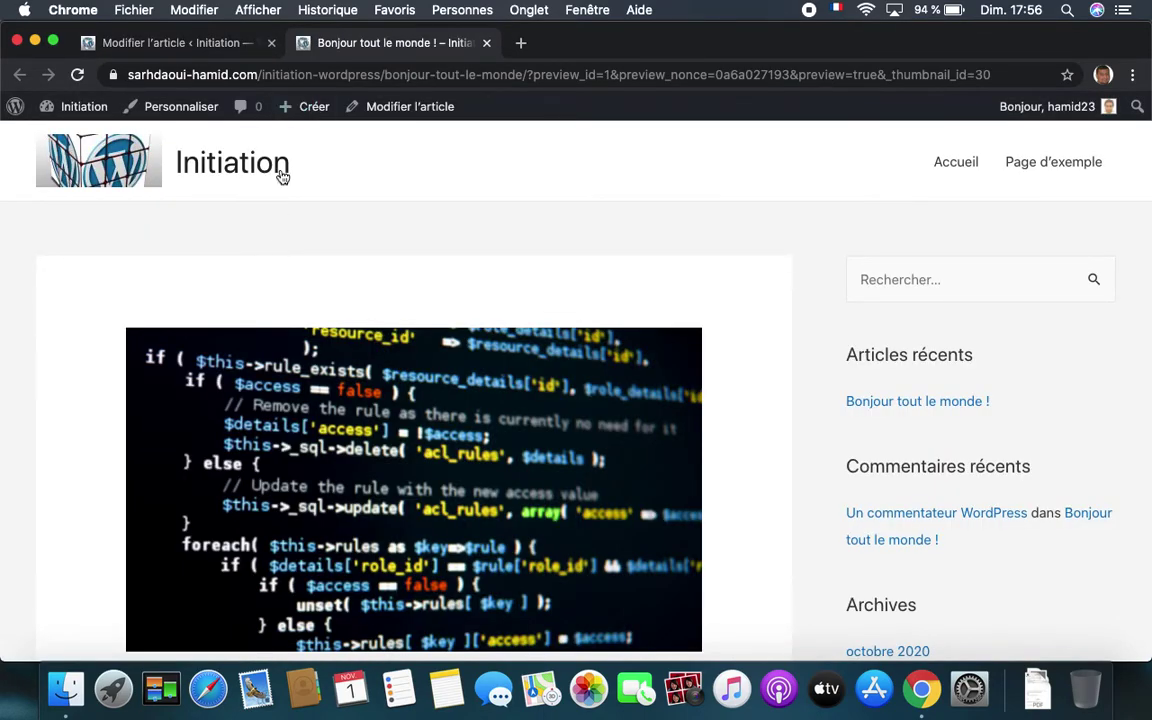
pyautogui.click(207, 45)
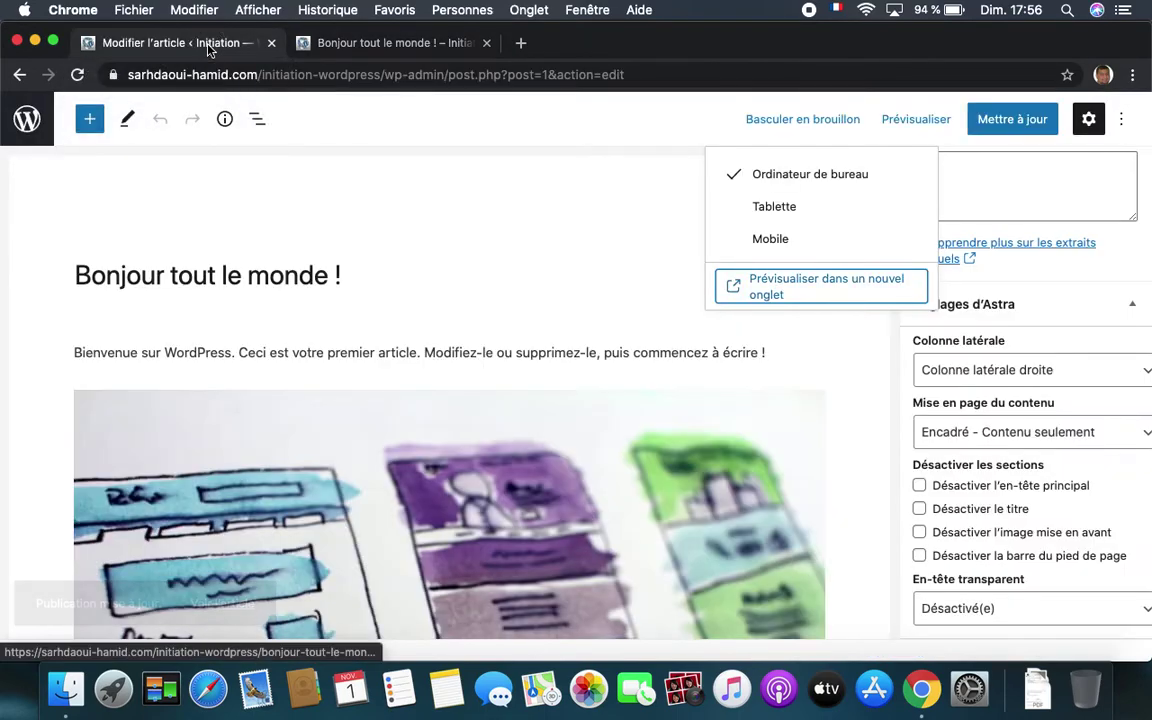
pyautogui.scroll(-3, 680, 352)
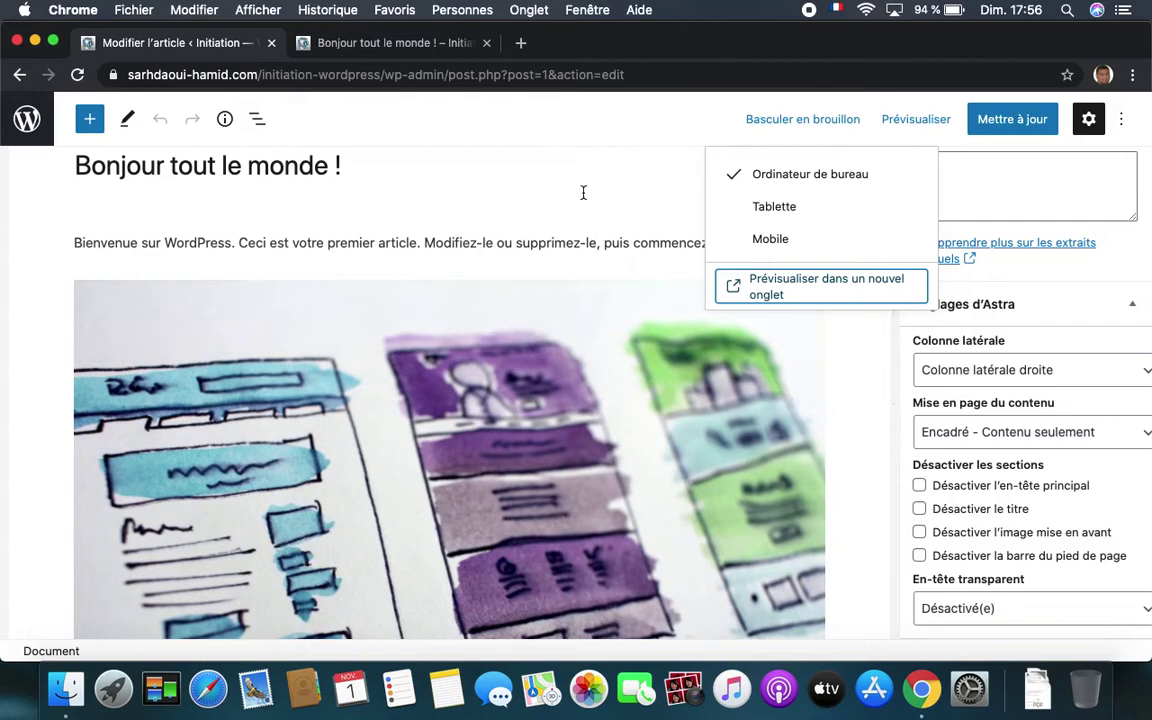
pyautogui.click(583, 192)
pyautogui.scroll(3, 846, 437)
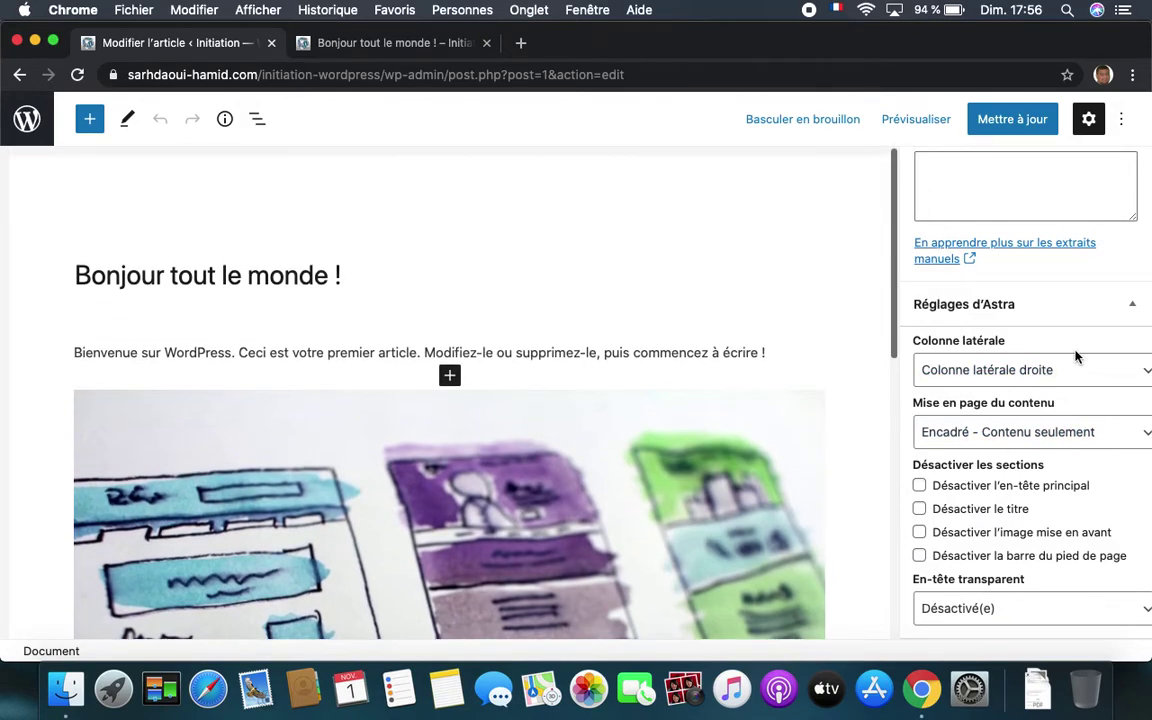
# - Look over the article's category and tag settings, leave the editor, and open the categories management page
pyautogui.scroll(8, 1076, 357)
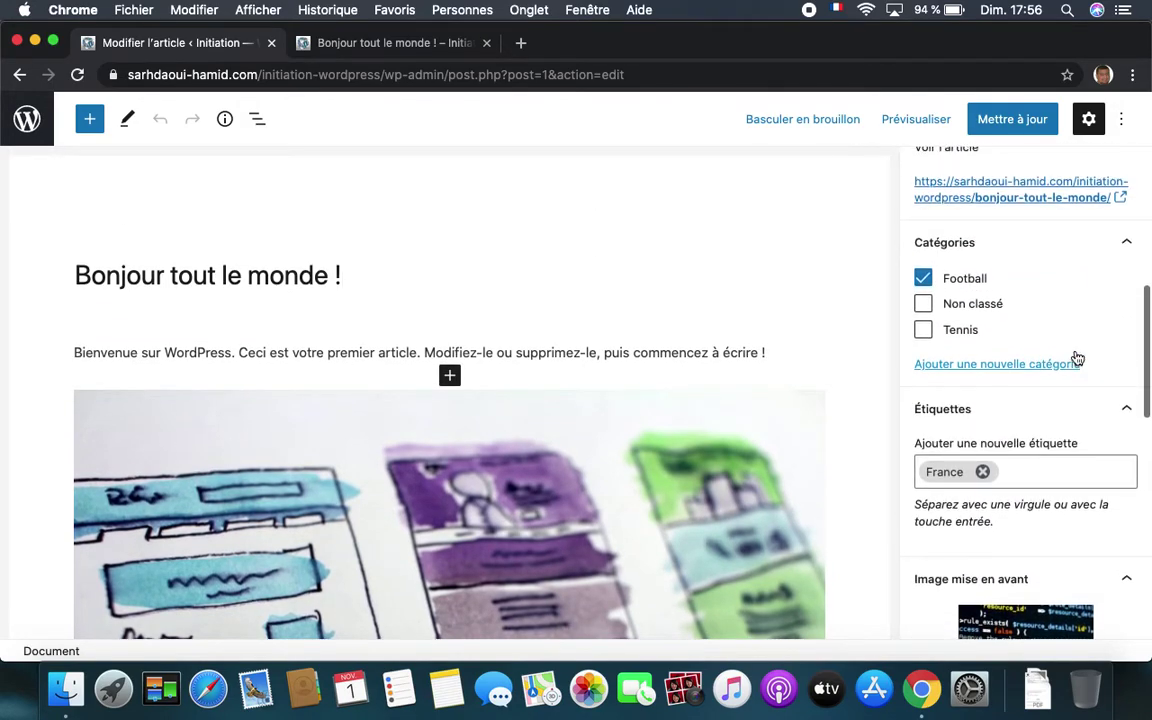
pyautogui.scroll(-1, 1077, 358)
pyautogui.scroll(2, 1005, 355)
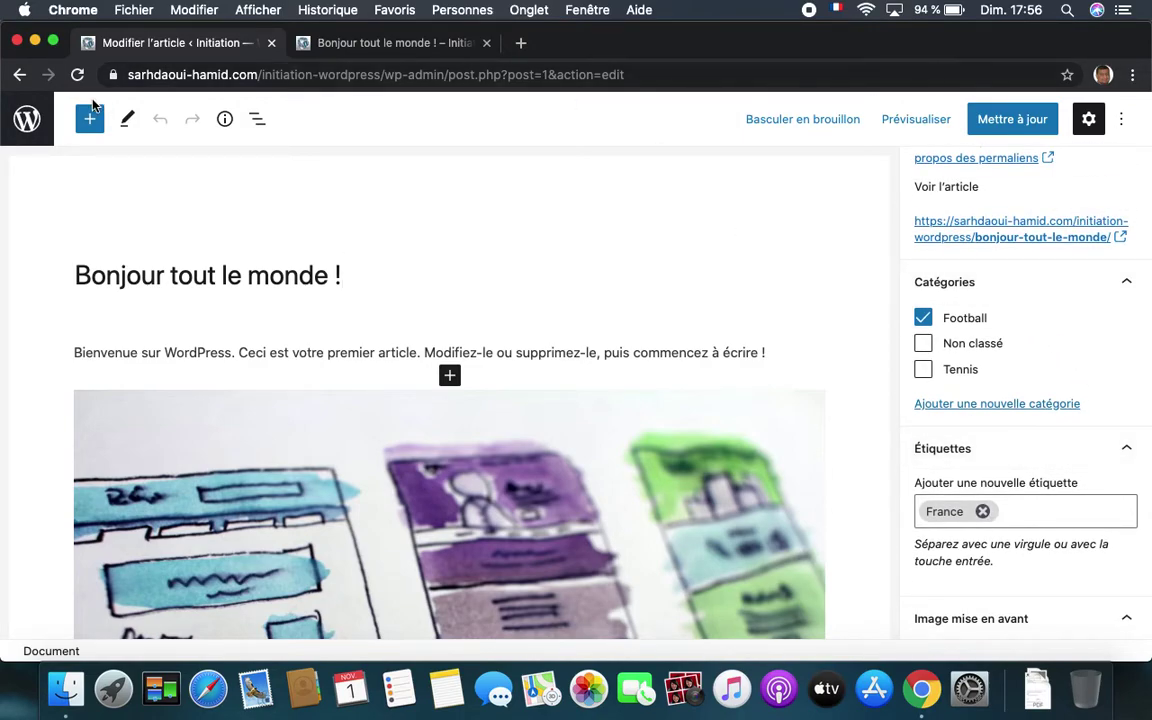
pyautogui.click(26, 119)
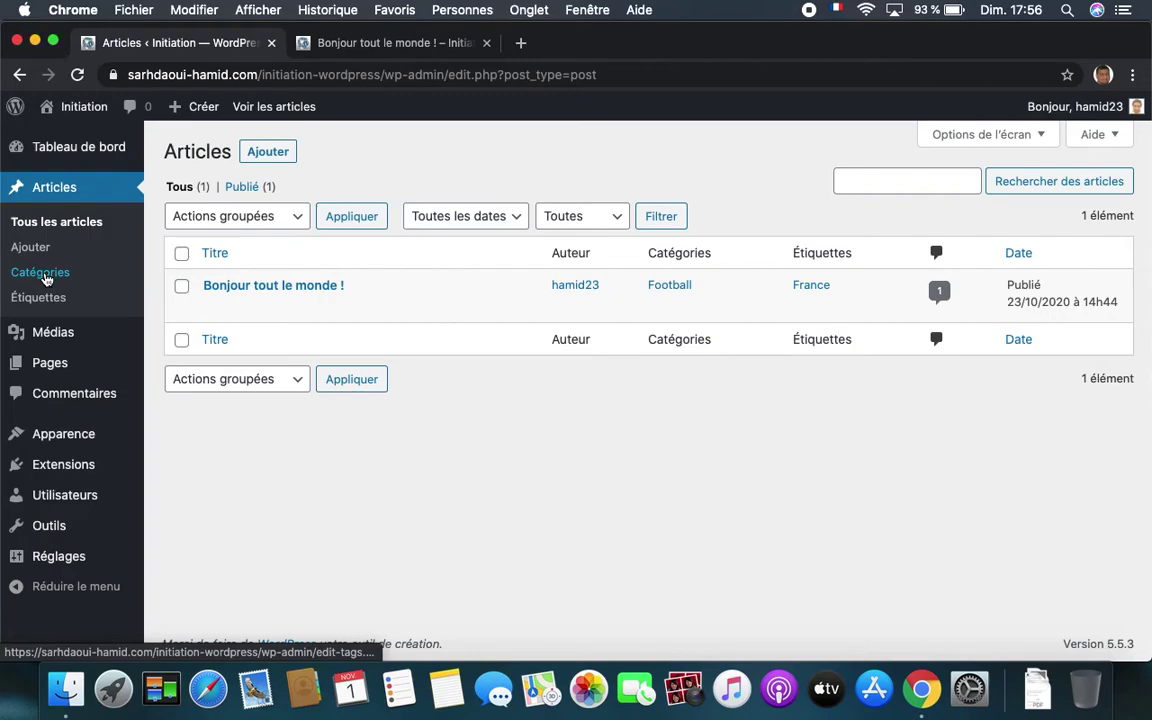
pyautogui.click(42, 274)
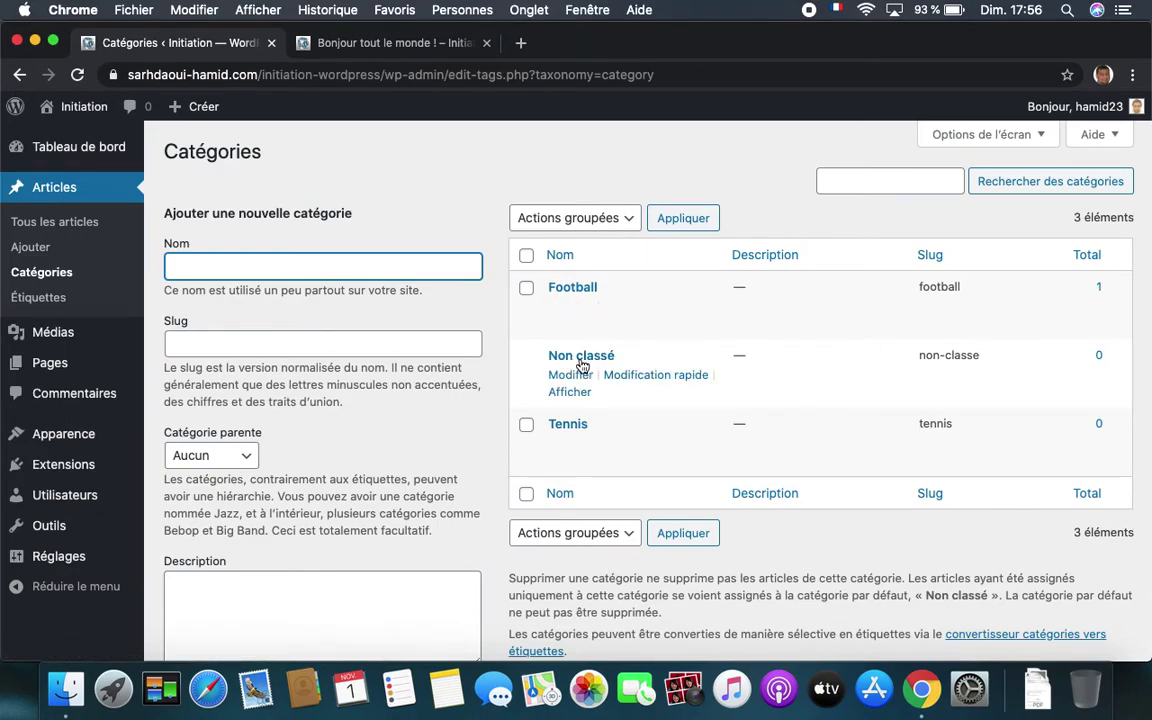
# - Rename the "Non classé" category as "Par défaut" and clear its slug
pyautogui.click(571, 380)
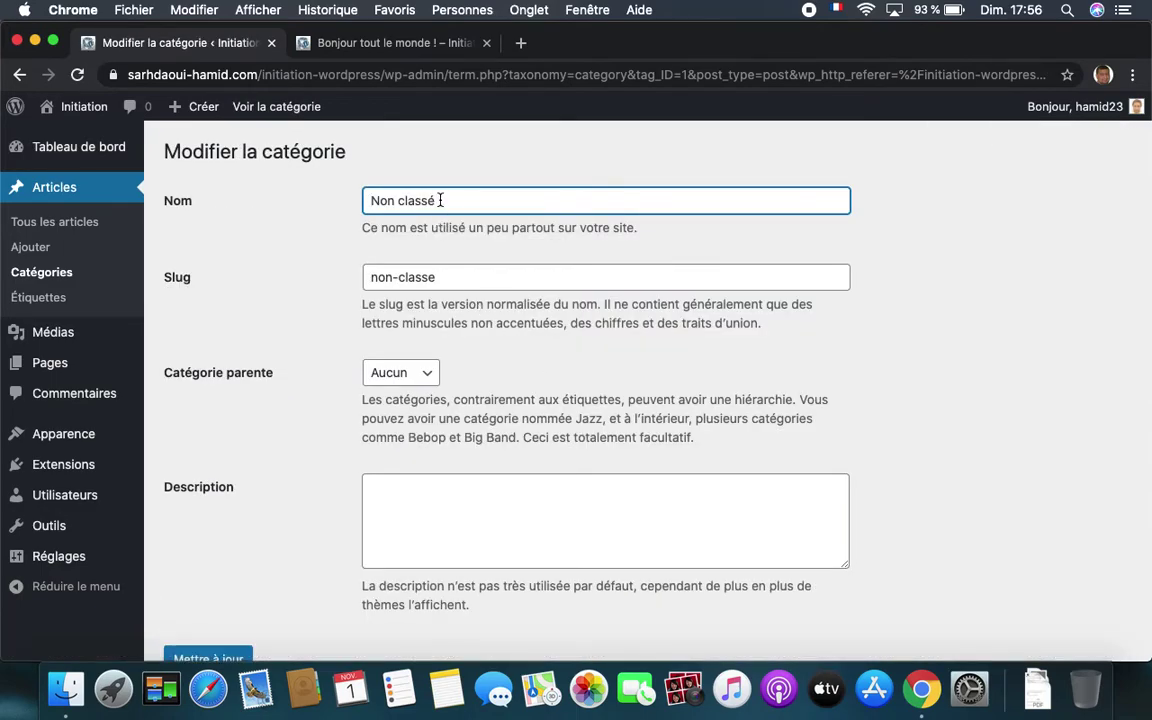
pyautogui.moveTo(440, 200); pyautogui.dragTo(357, 205)
pyautogui.write('Par défaut')
pyautogui.moveTo(447, 282); pyautogui.dragTo(355, 272)
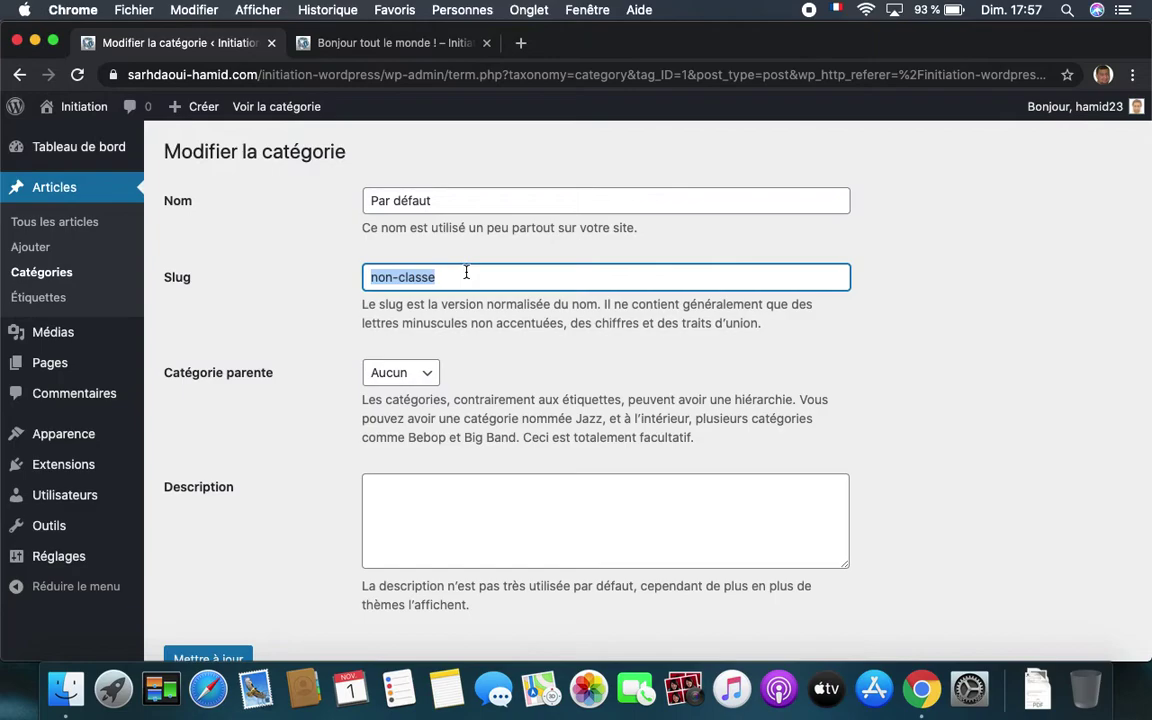
pyautogui.write('P')
pyautogui.moveTo(434, 204); pyautogui.dragTo(362, 200)
pyautogui.press('BackSpace')
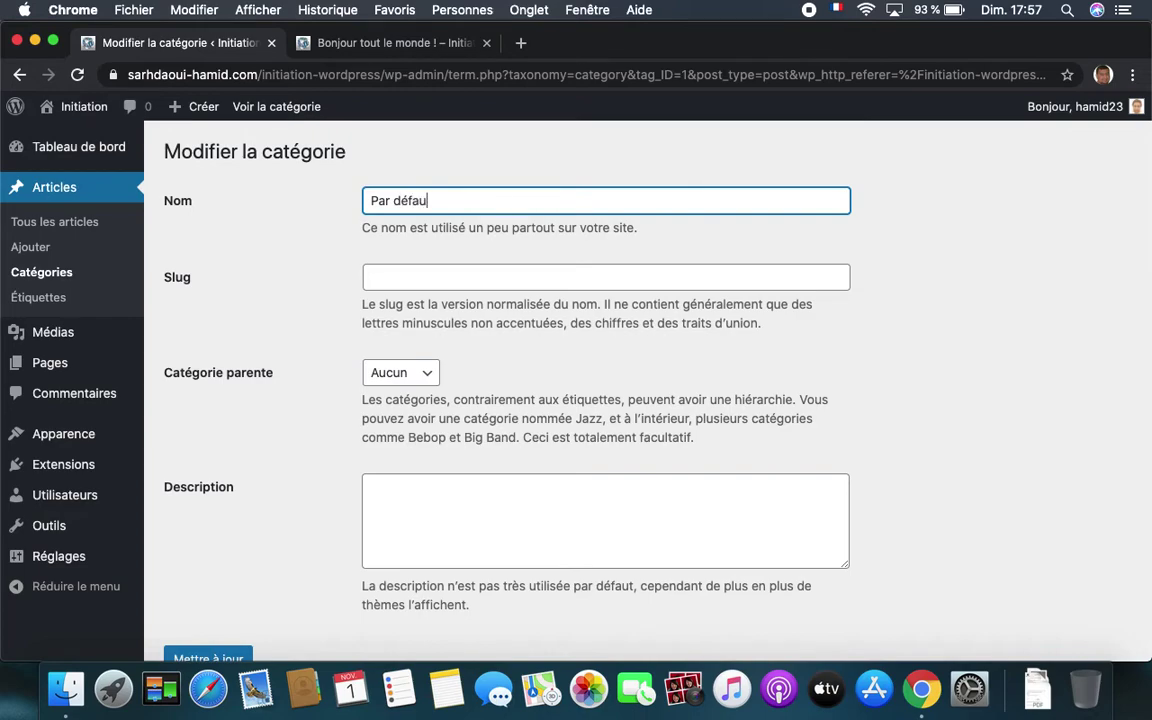
# - Save the edited category and return to the category list
pyautogui.scroll(-2, 551, 410)
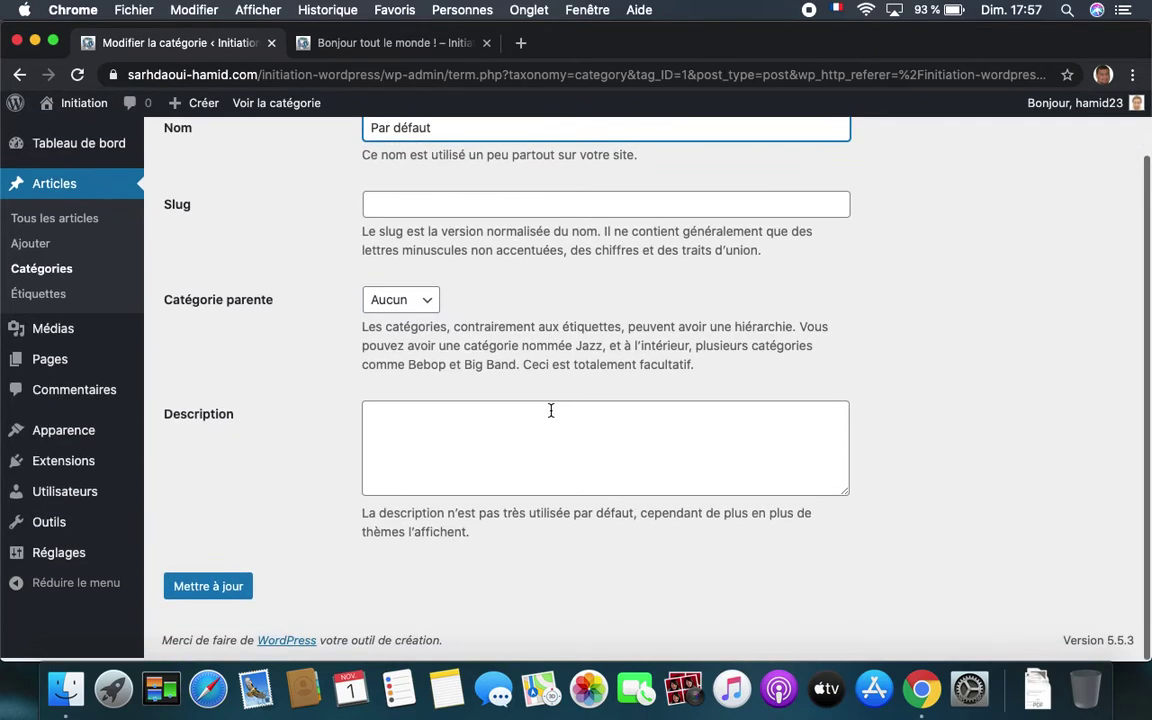
pyautogui.click(210, 592)
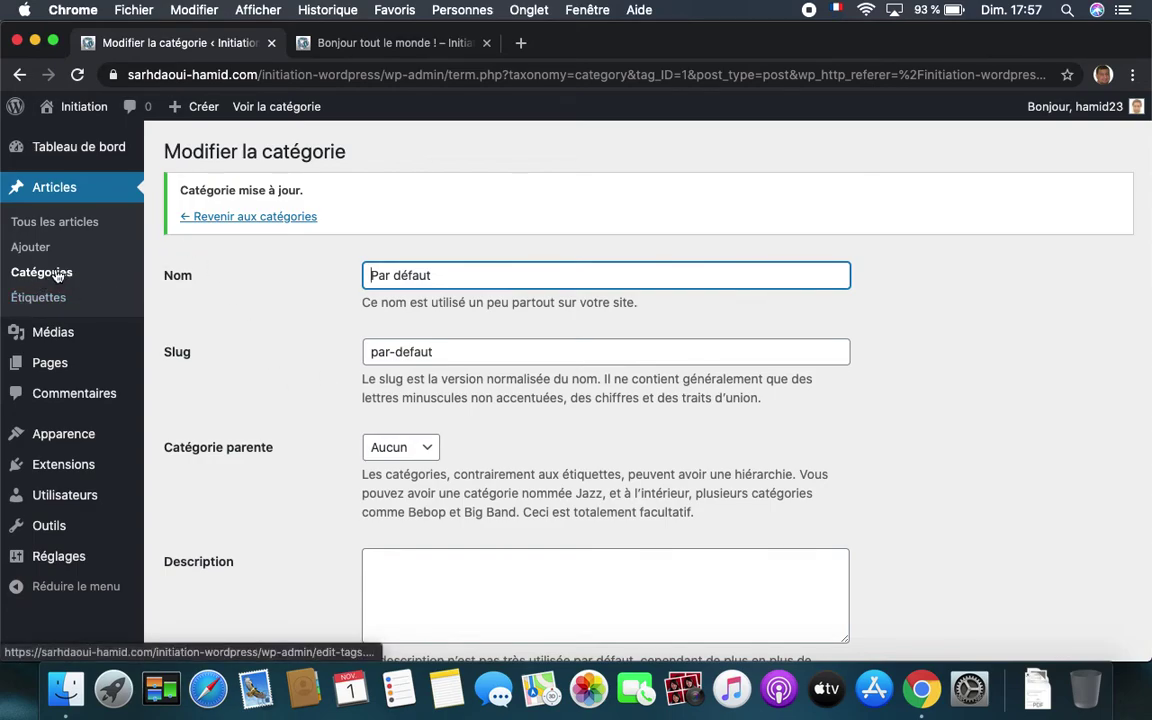
pyautogui.scroll(-3, 283, 365)
pyautogui.click(207, 590)
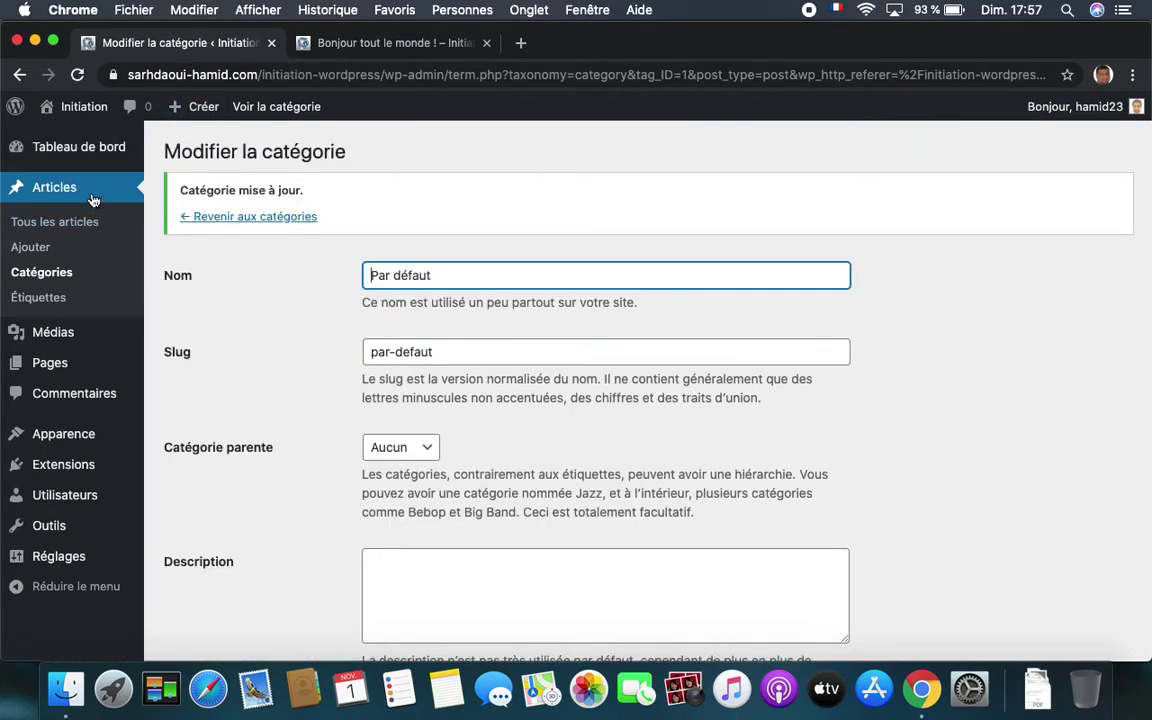
pyautogui.click(40, 268)
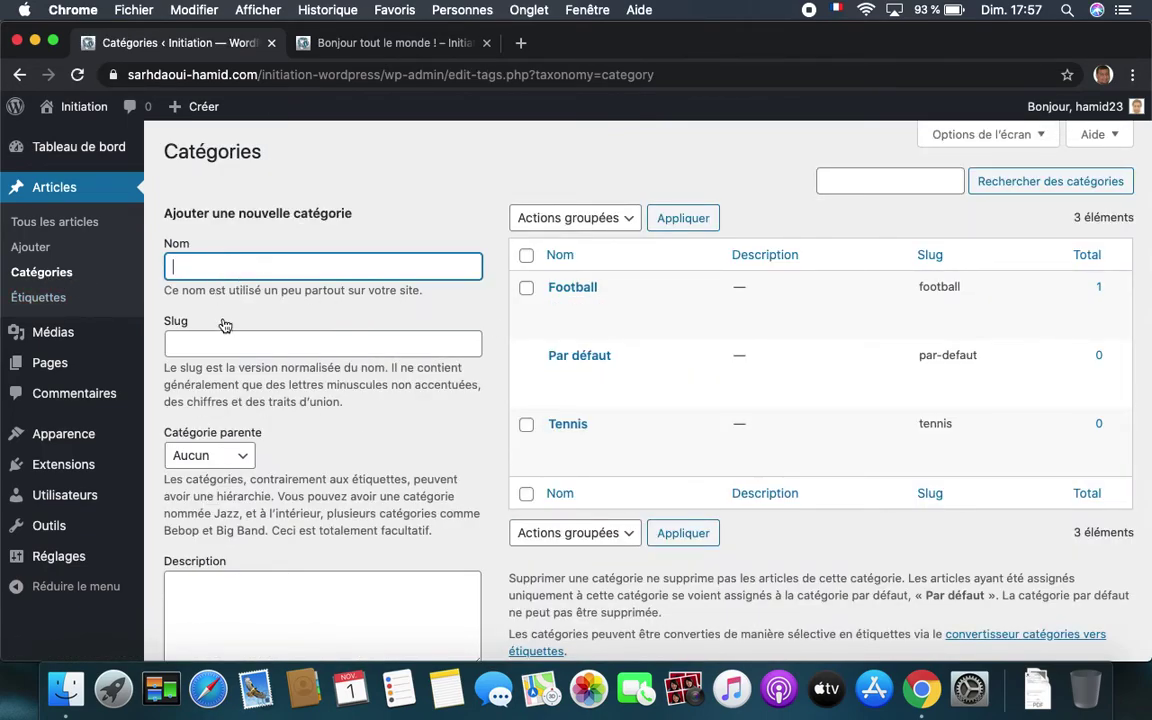
# - Add a new category named "handball" with no parent category
pyautogui.scroll(-3, 225, 430)
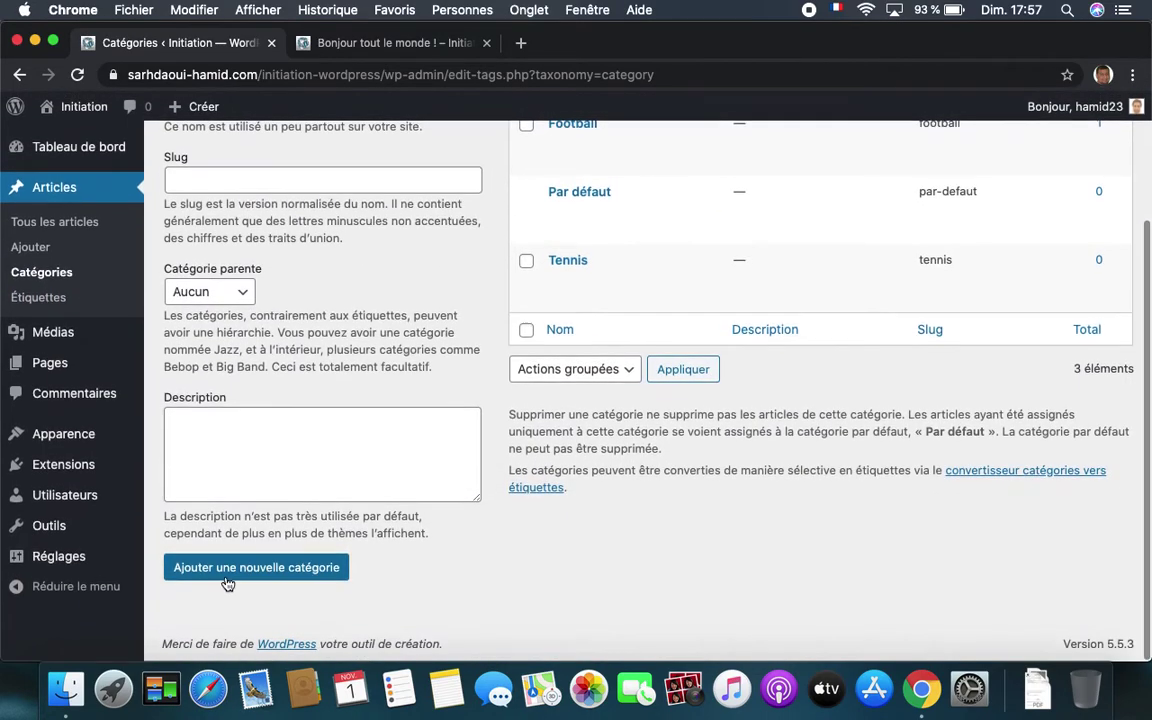
pyautogui.scroll(3, 245, 300)
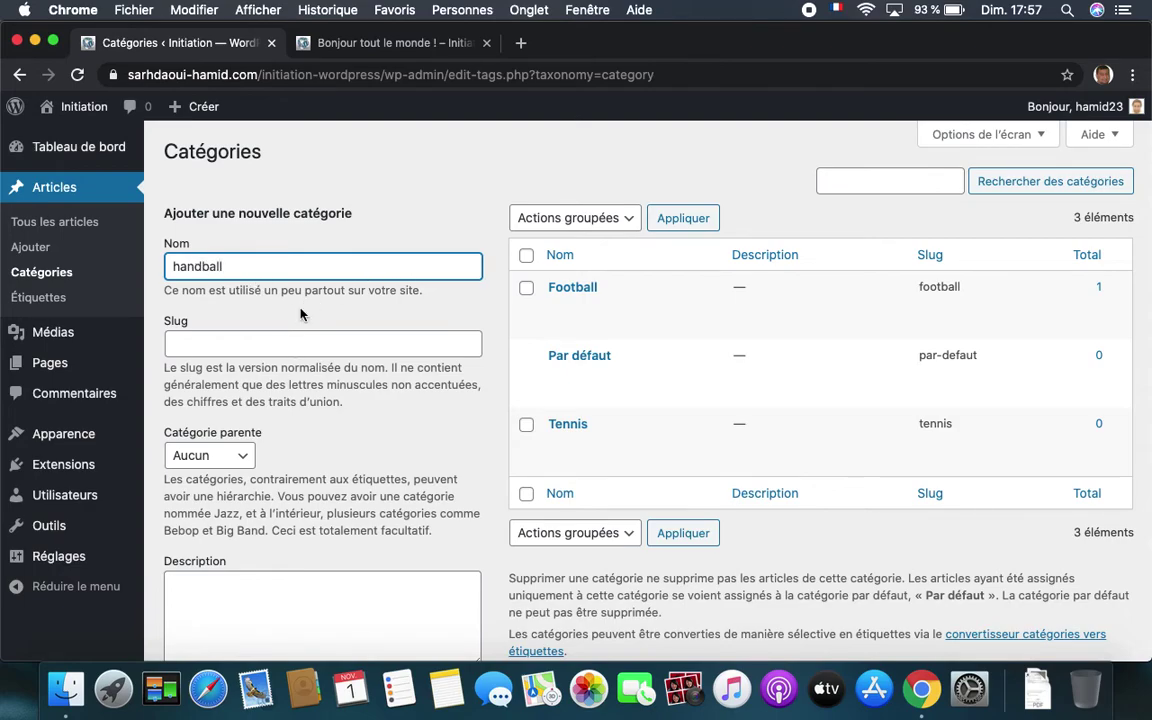
pyautogui.scroll(-3, 234, 420)
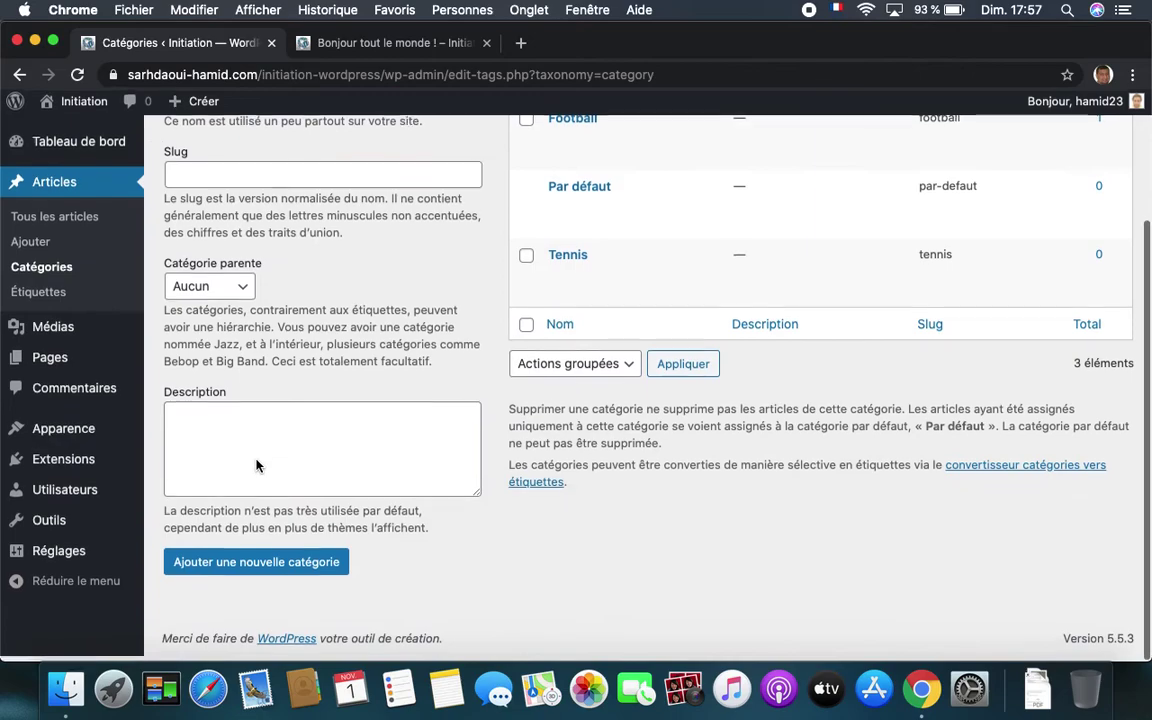
pyautogui.click(229, 581)
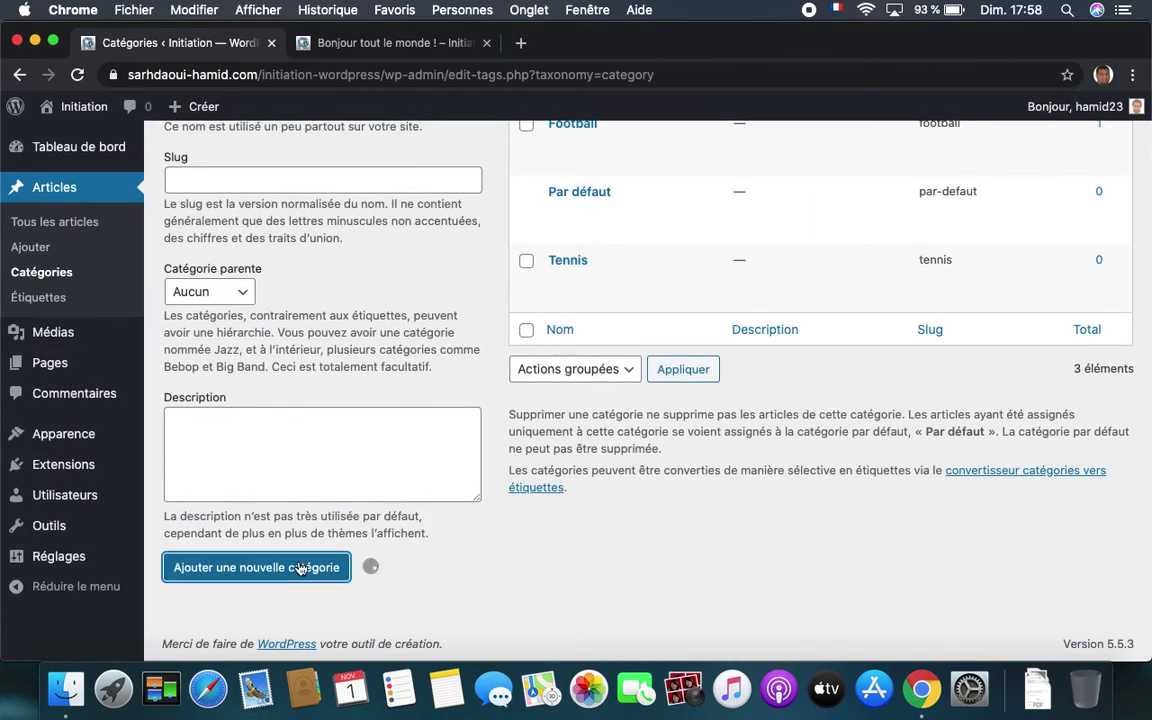
# - Check the updated category list and view the options available as parent category
pyautogui.moveTo(720, 347)
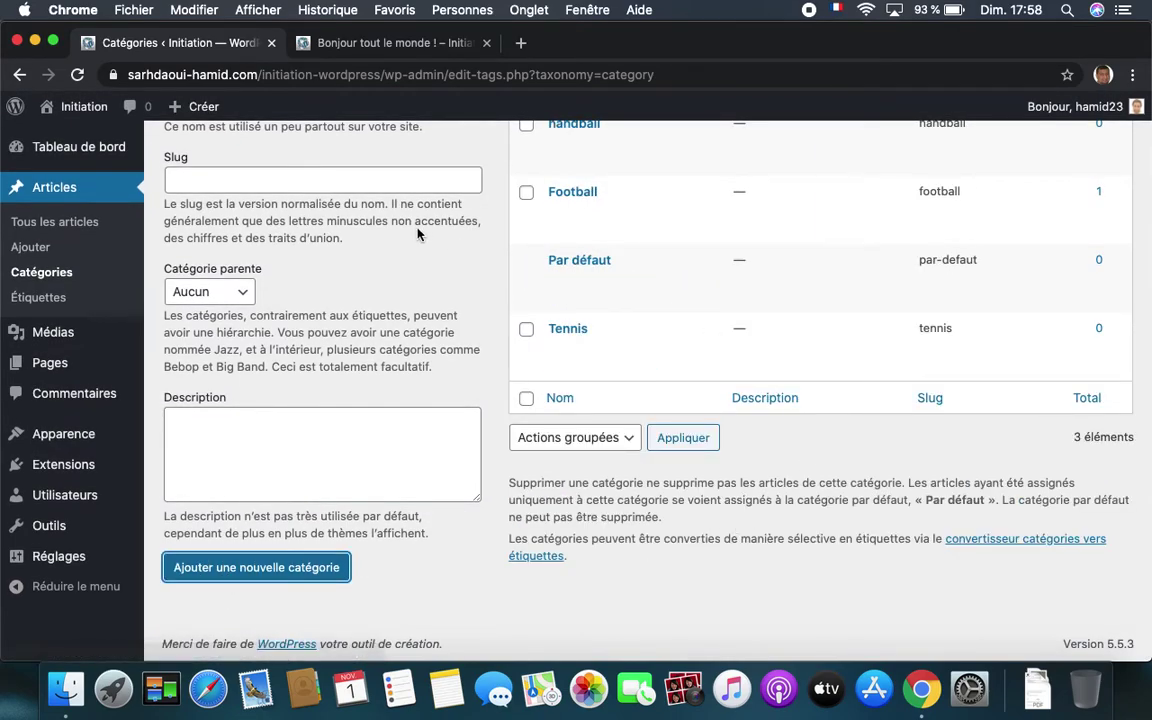
pyautogui.scroll(3, 417, 231)
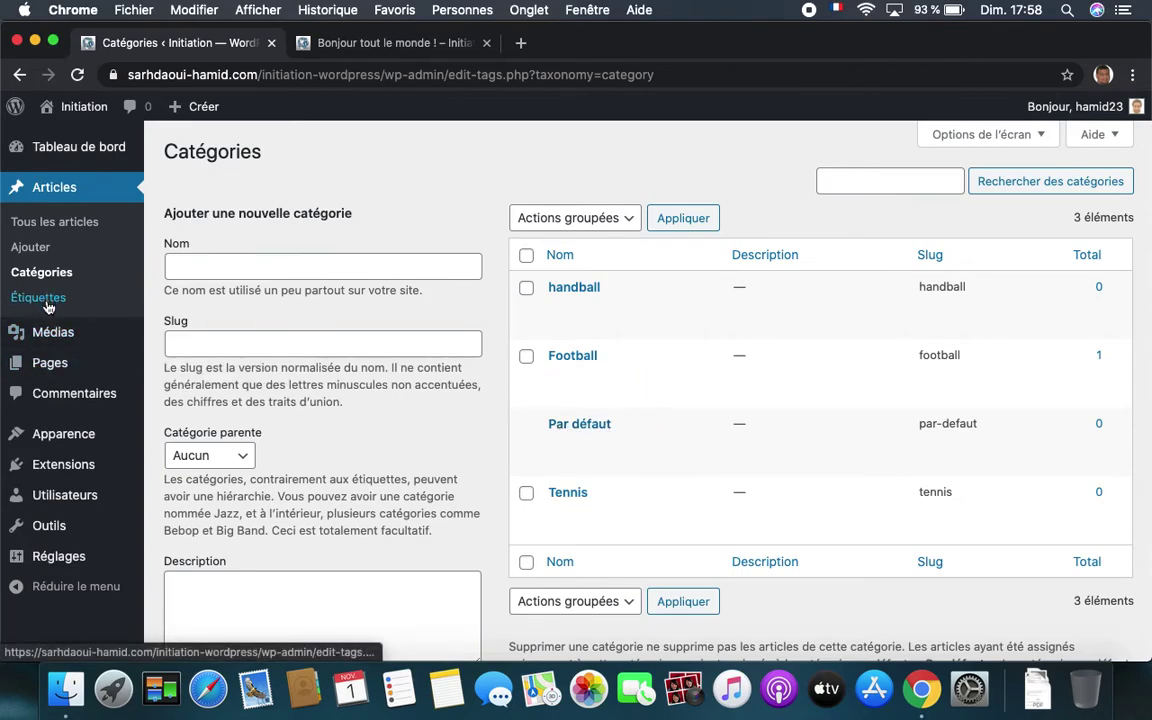
pyautogui.click(246, 457)
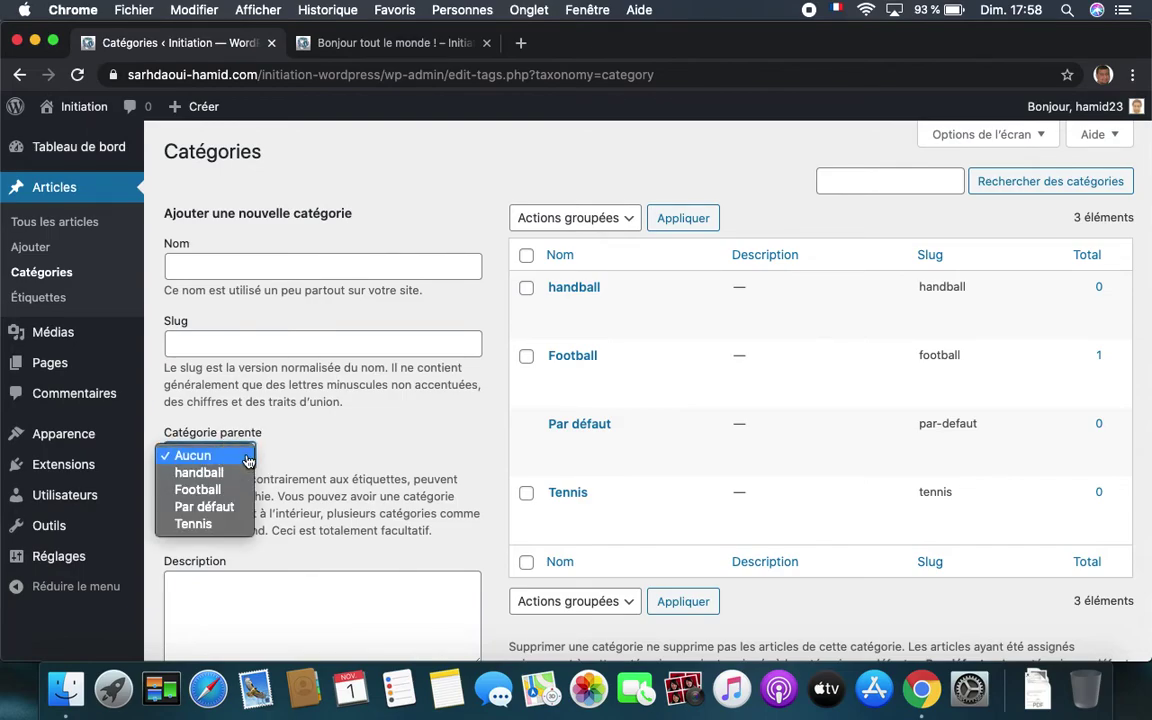
pyautogui.click(285, 402)
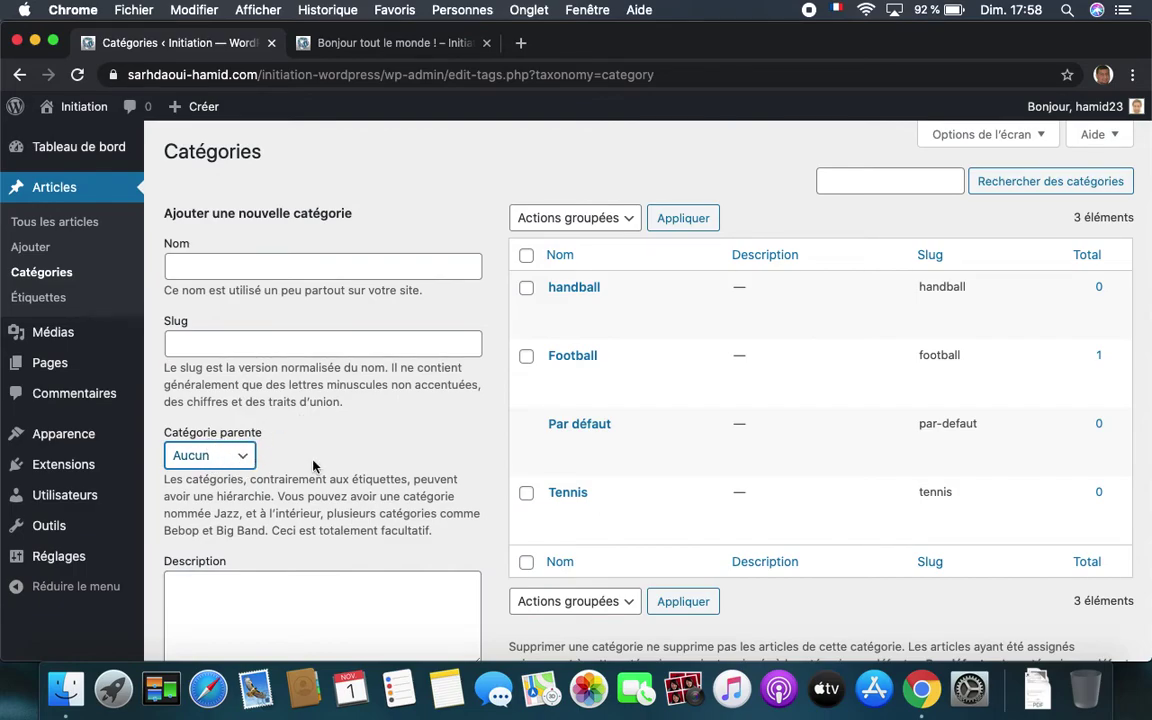
# - Add a new article tag named "Espagne" on the tags management page
pyautogui.click(45, 298)
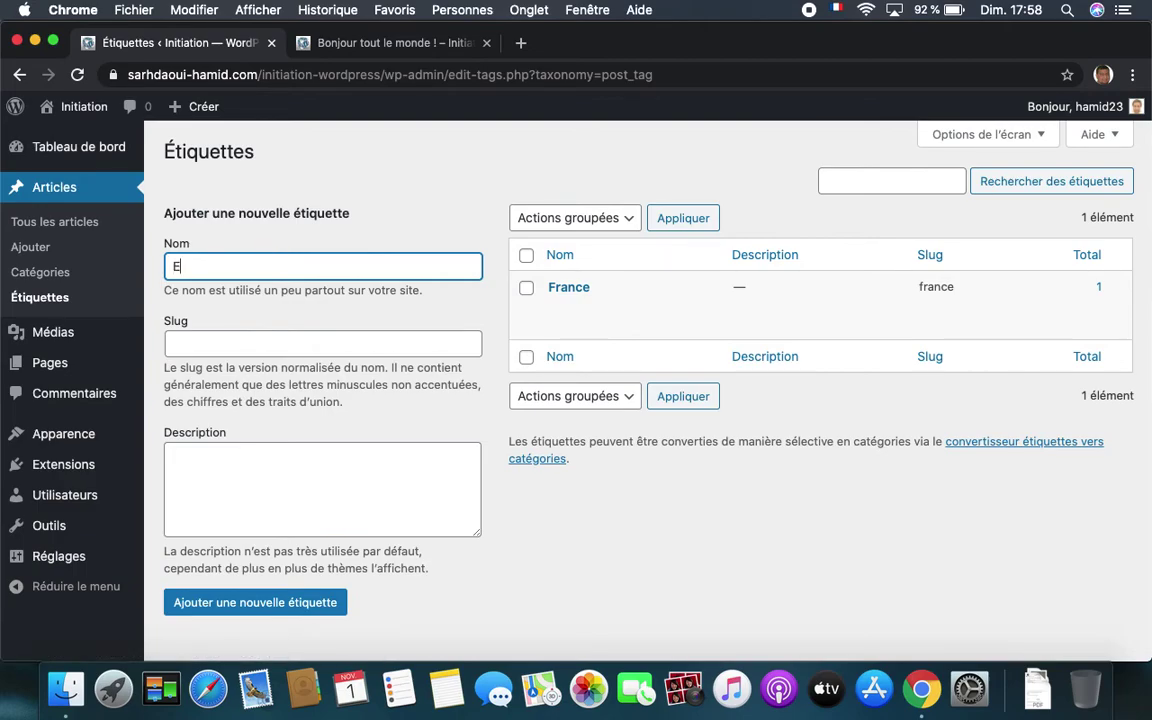
pyautogui.write('gne')
pyautogui.click(274, 610)
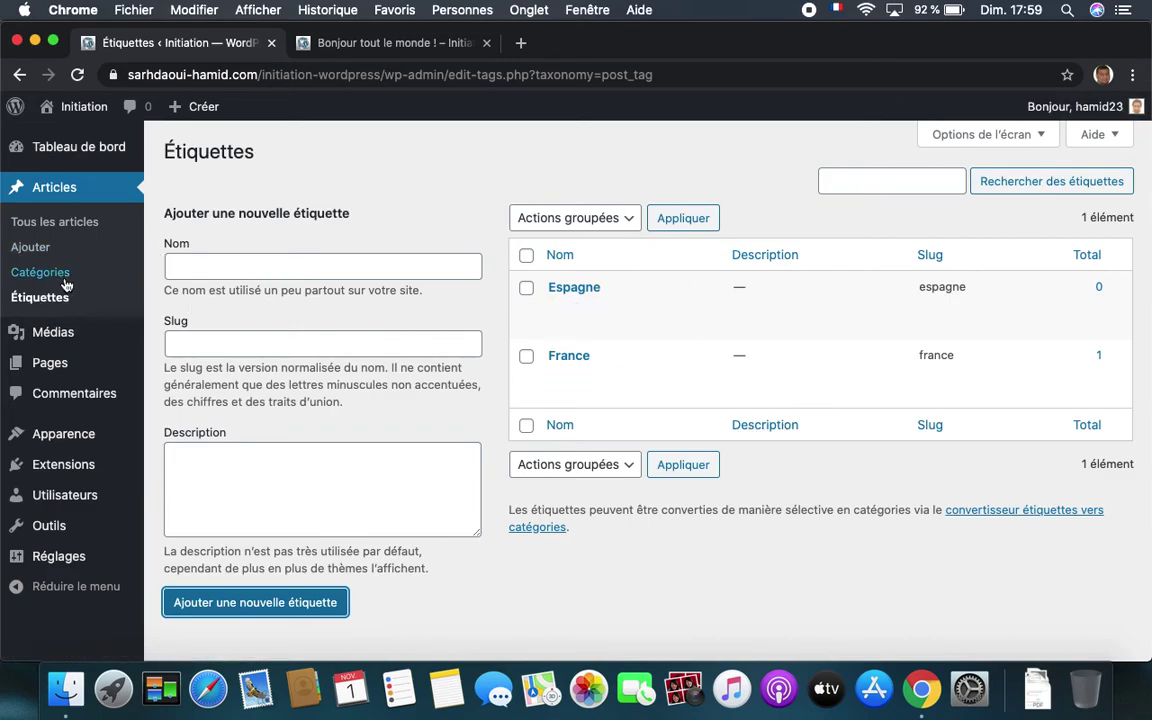
# - Open the article "Bonjour tout le monde !" for editing and dismiss the autosave notice
pyautogui.click(66, 223)
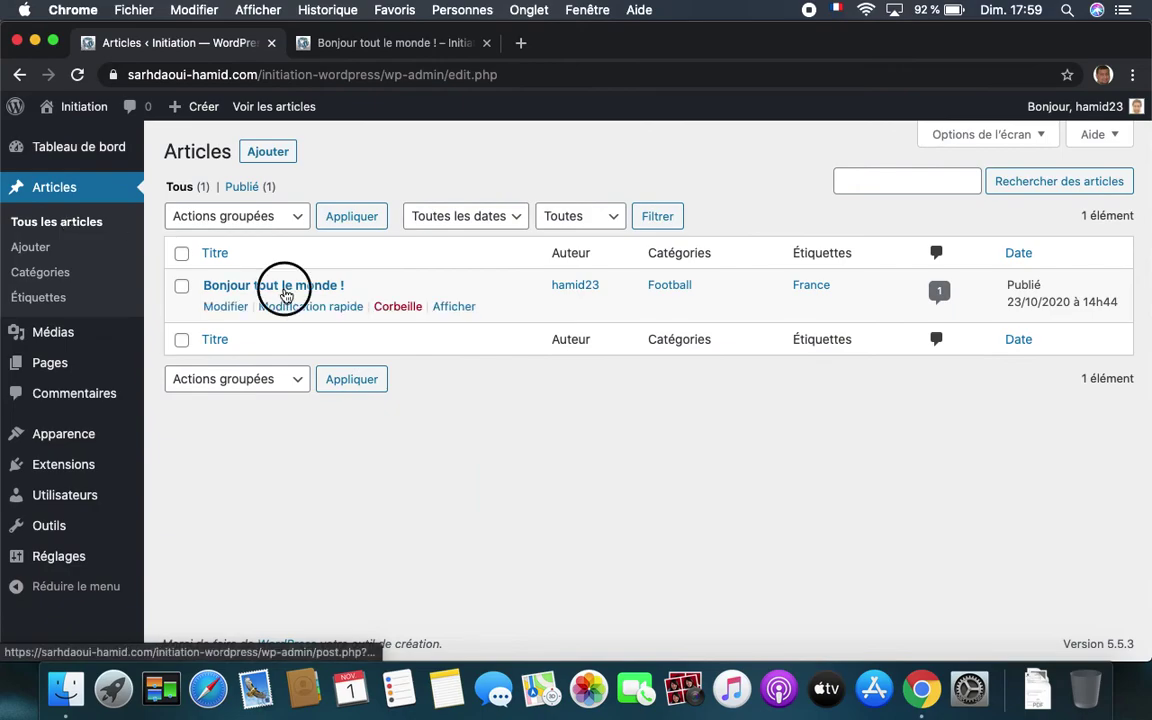
pyautogui.click(285, 289)
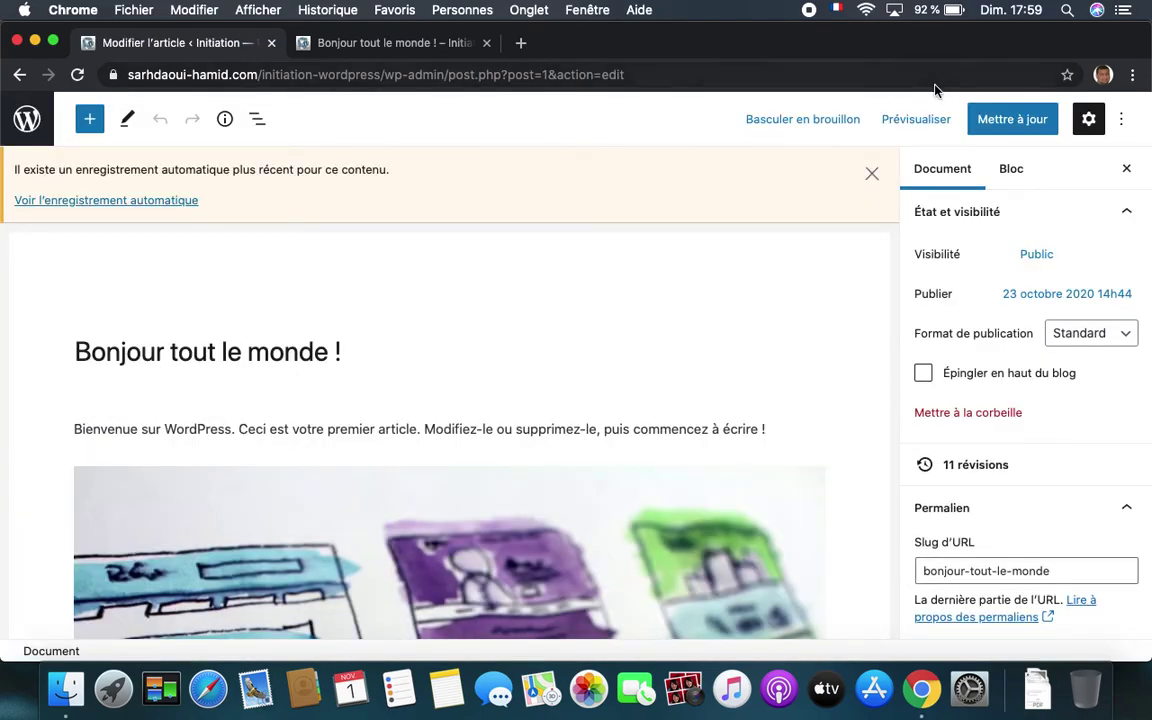
pyautogui.scroll(-3, 878, 413)
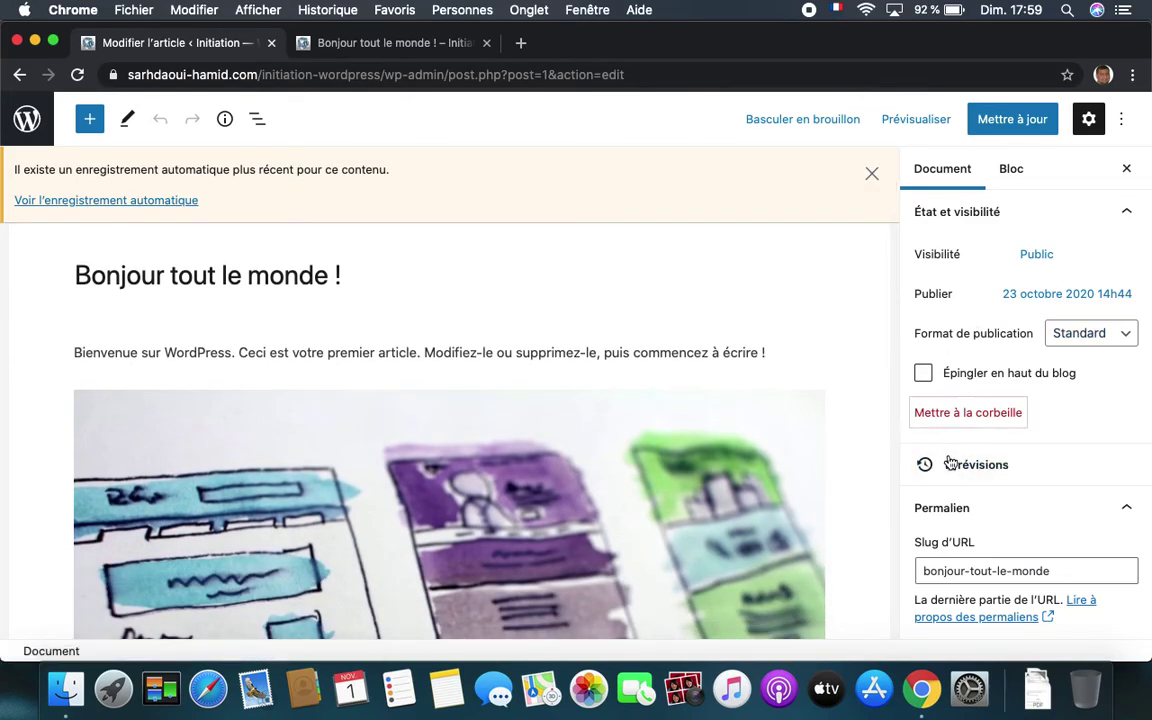
pyautogui.scroll(-1, 843, 391)
pyautogui.scroll(3, 843, 391)
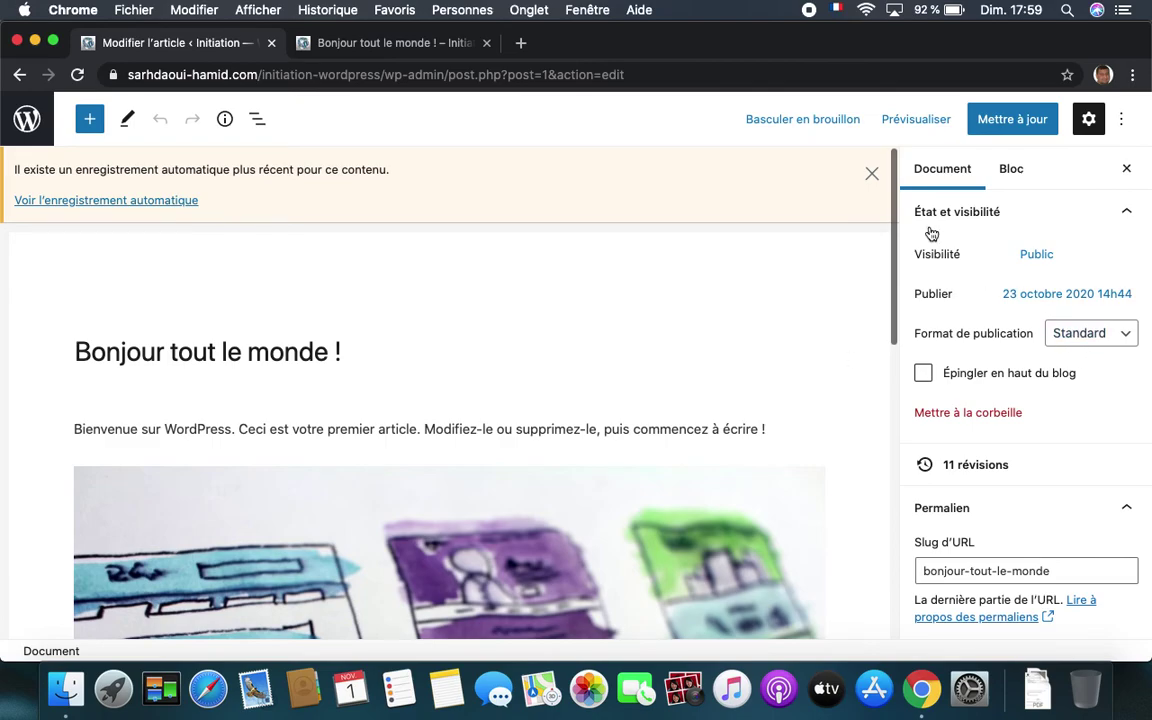
pyautogui.click(872, 173)
# - Try assigning the "handball" category to the article and unassign it again
pyautogui.scroll(-4, 1060, 400)
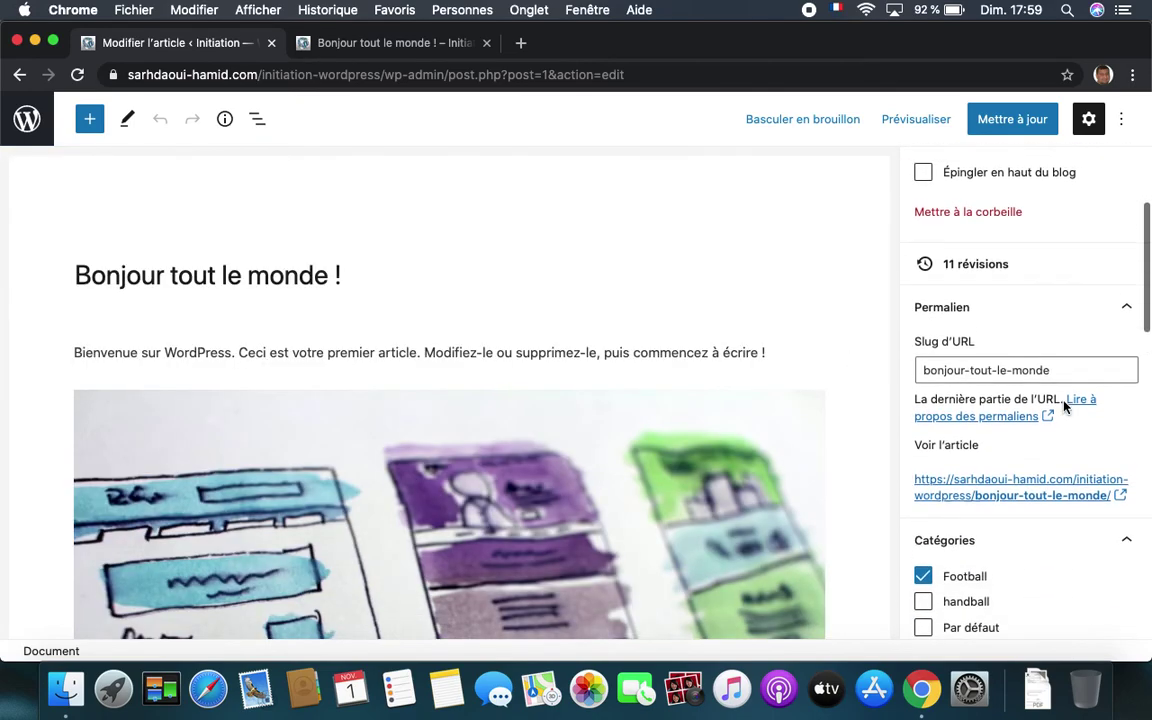
pyautogui.scroll(-3, 1054, 378)
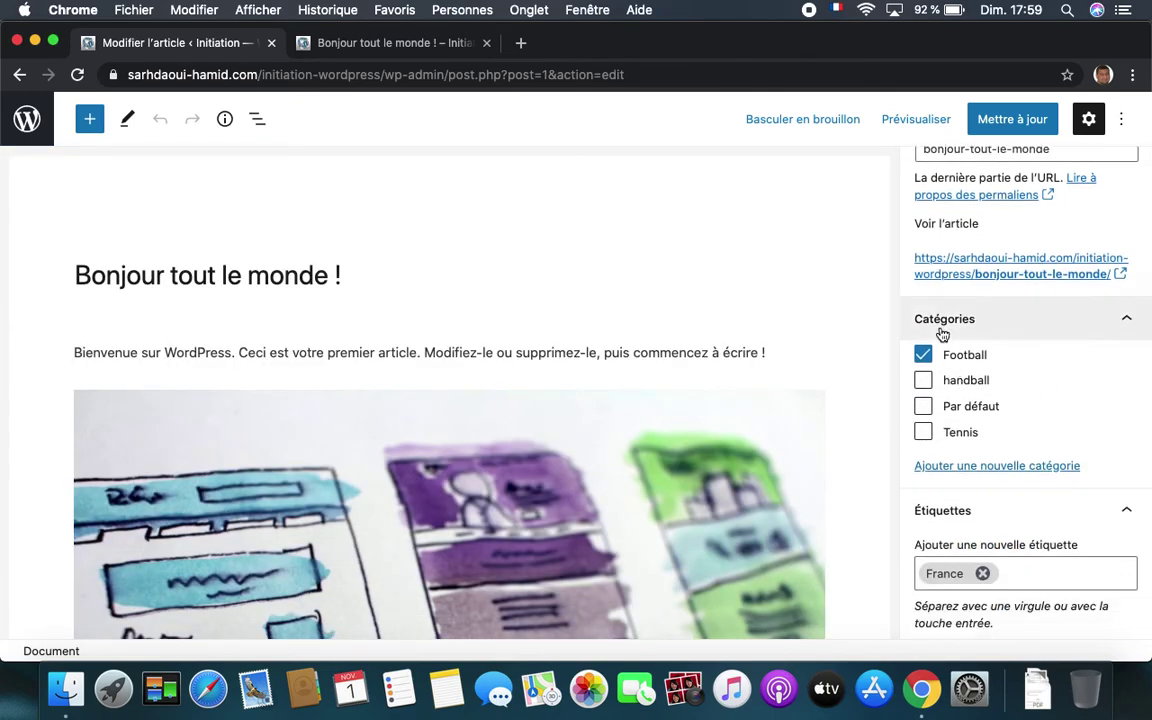
pyautogui.click(923, 380)
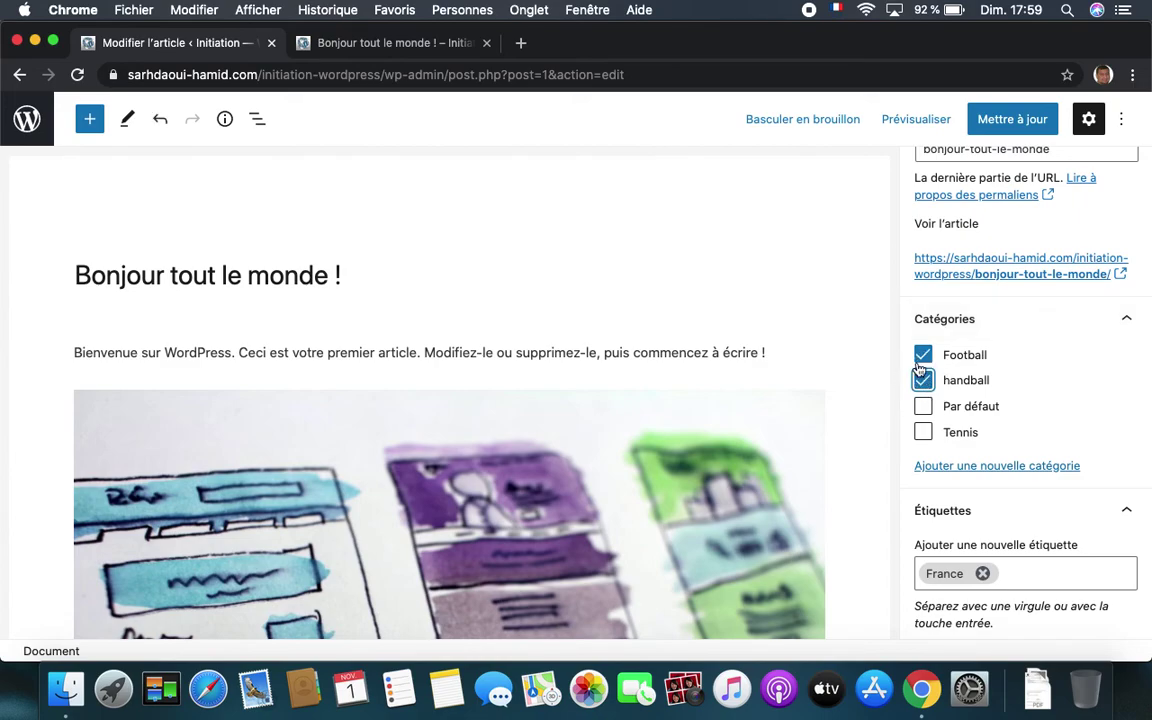
pyautogui.click(923, 380)
# - Try adding the "Espagne" tag to the article and remove it again
pyautogui.scroll(-3, 960, 466)
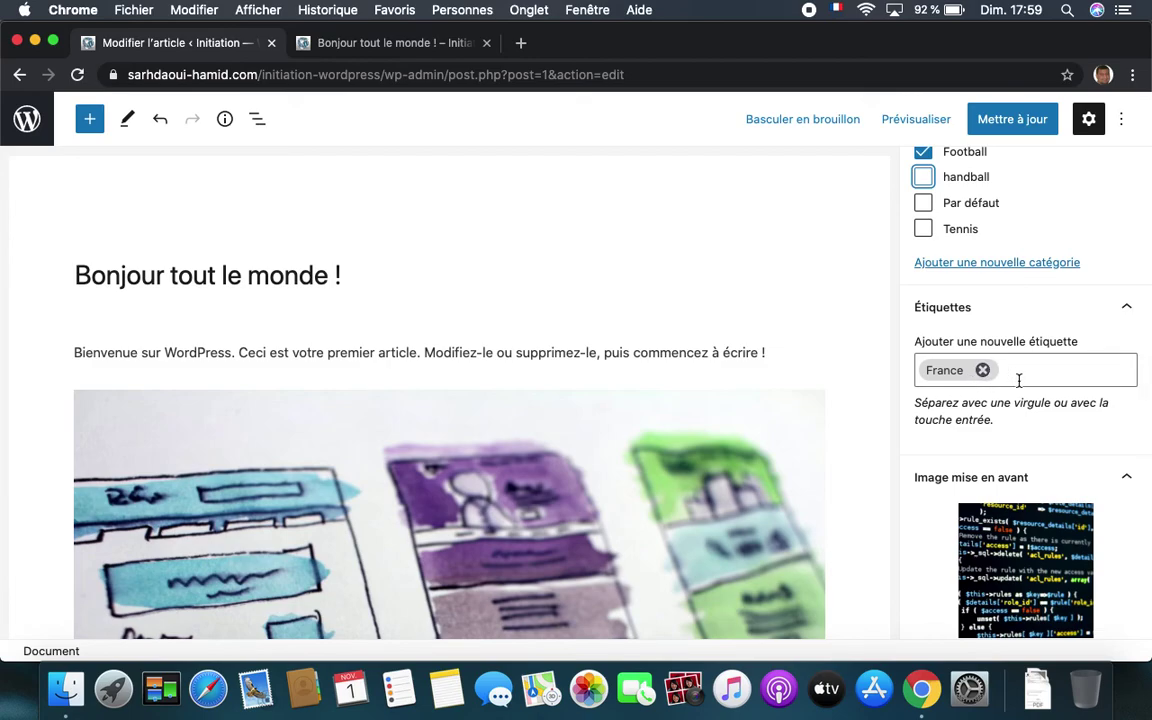
pyautogui.click(1043, 375)
pyautogui.write('Es')
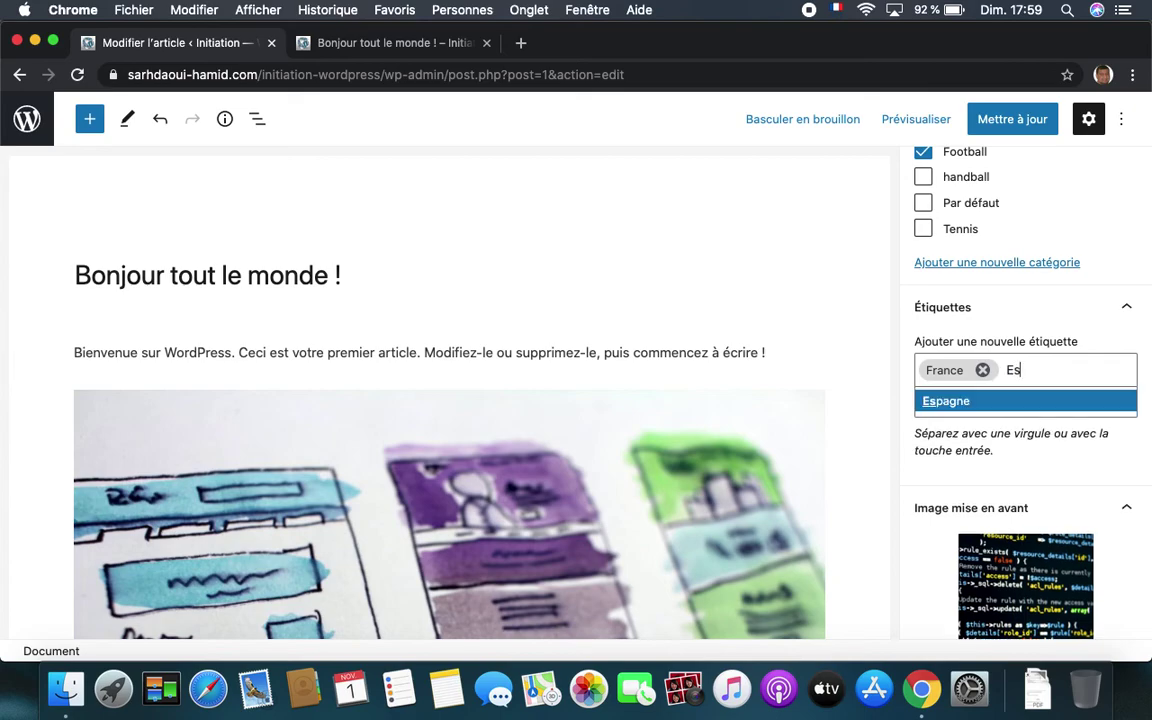
pyautogui.click(980, 400)
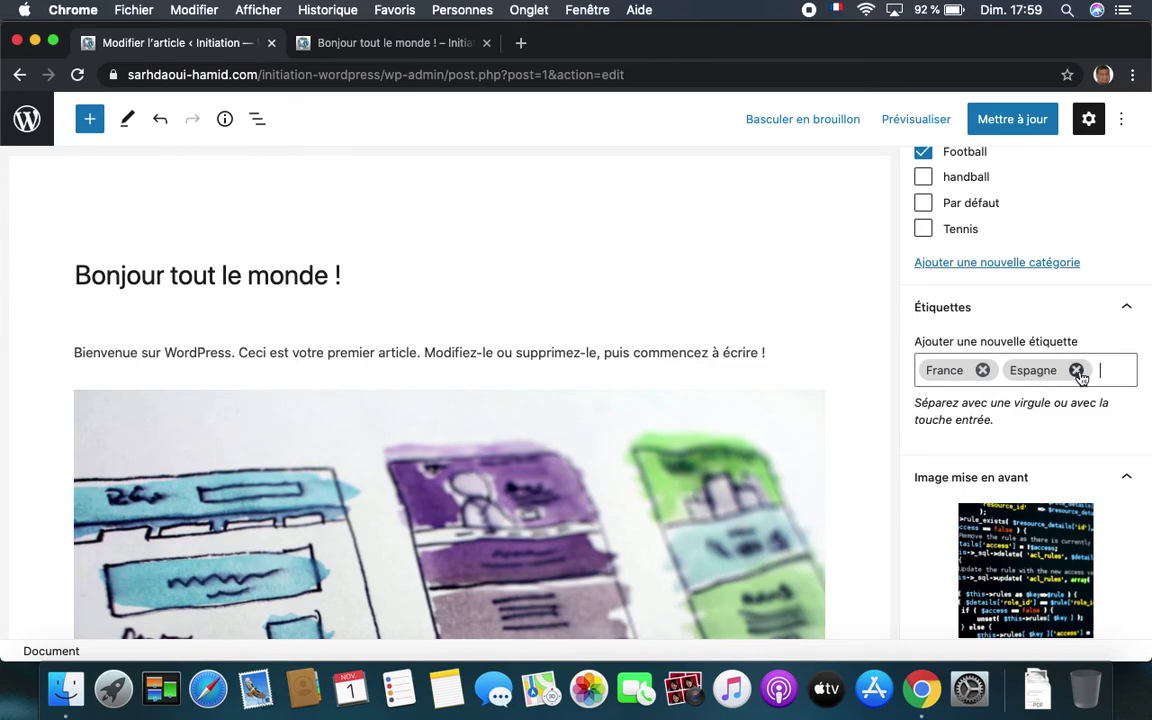
pyautogui.click(1080, 370)
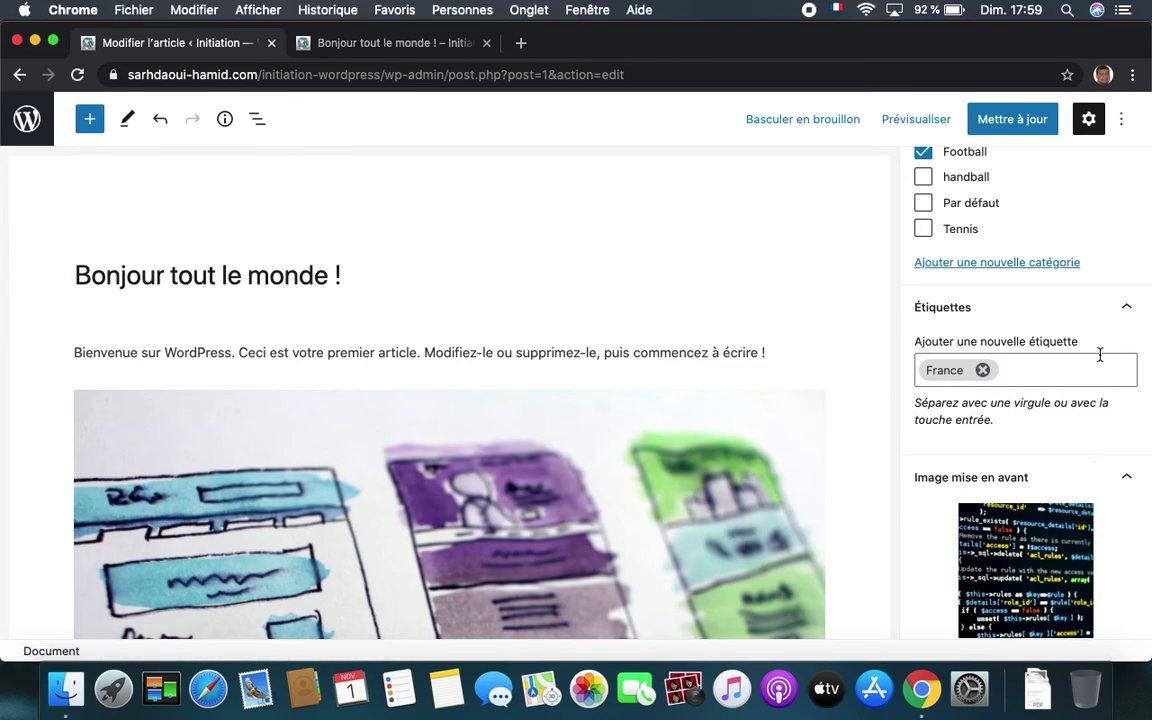
pyautogui.scroll(10, 1100, 355)
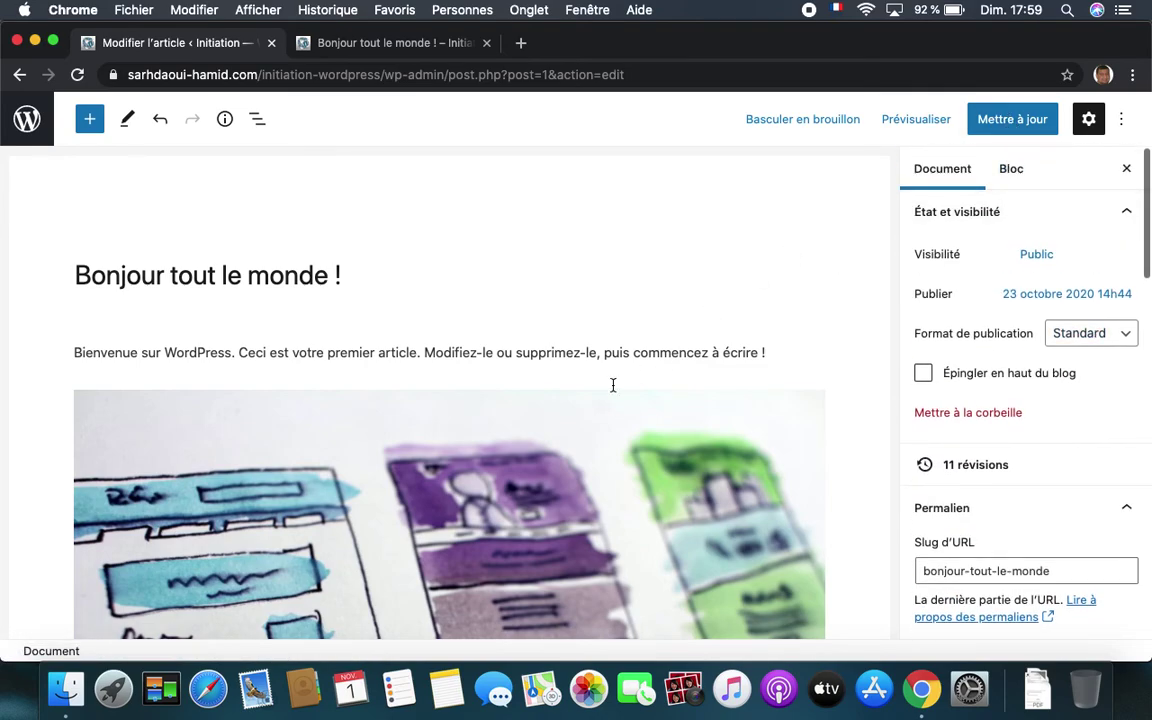
pyautogui.scroll(-6, 613, 385)
pyautogui.scroll(6, 613, 385)
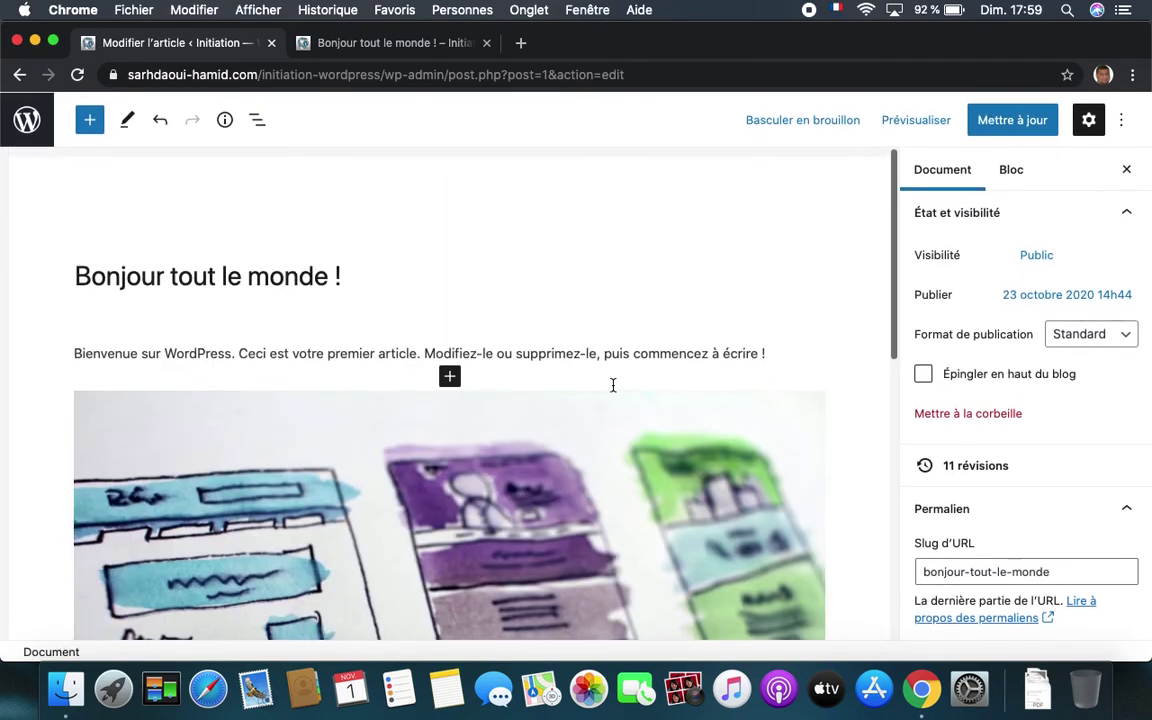